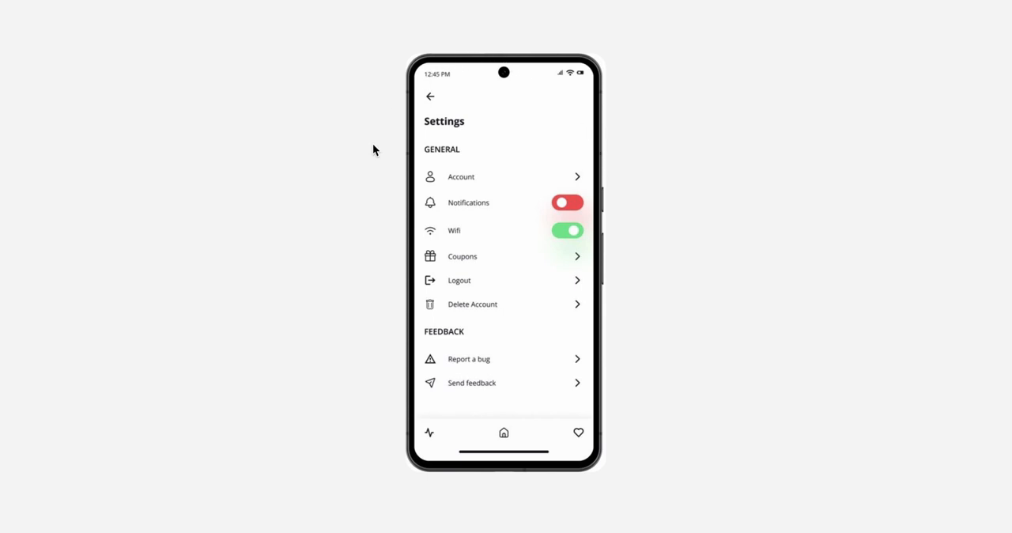
{"action": "left_click", "coordinate": [437, 186]}
{"action": "left_click", "coordinate": [438, 186]}
{"action": "left_click", "coordinate": [438, 186]}
{"action": "left_click", "coordinate": [437, 186]}
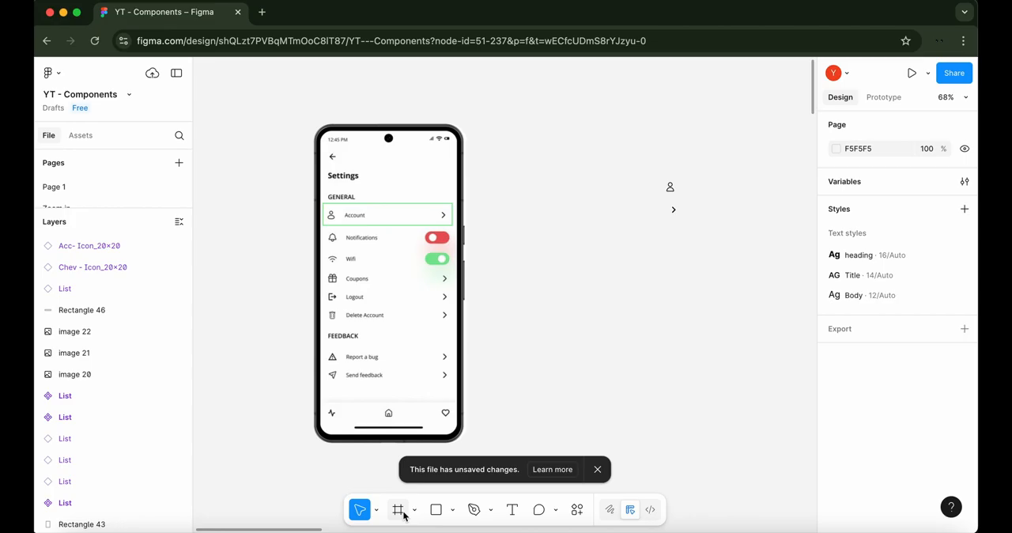
Draw a frame about 358 × 53 beside the phone mockup and rename it List
{"action": "left_click", "coordinate": [397, 509]}
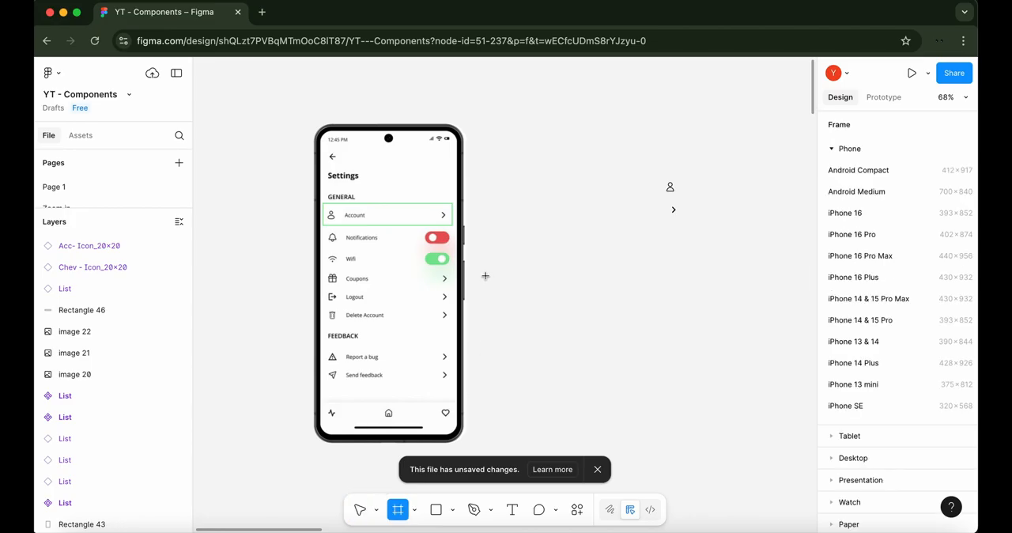
{"action": "left_click_drag", "start_coordinate": [487, 272], "coordinate": [650, 298]}
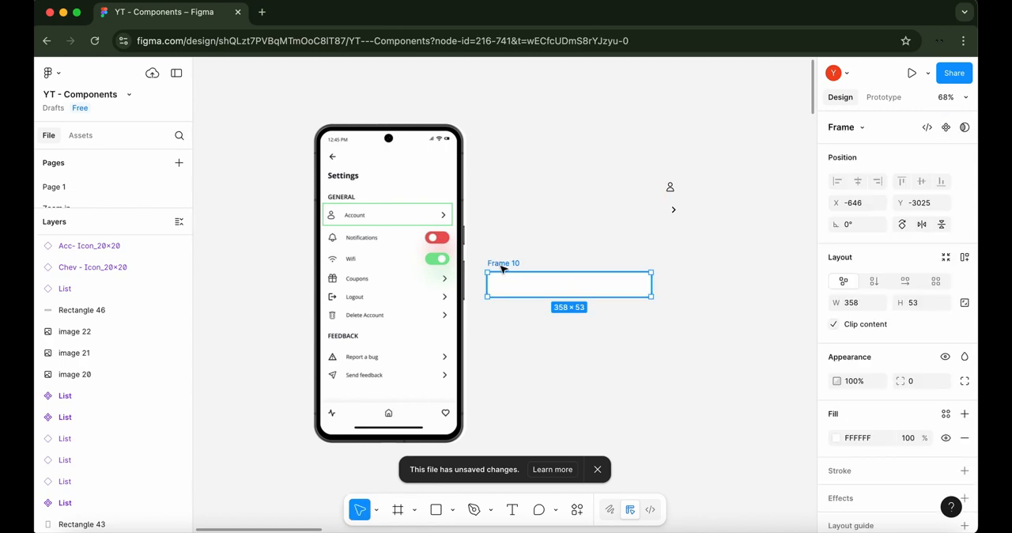
{"action": "double_click", "coordinate": [503, 263]}
{"action": "type", "text": "List"}
{"action": "left_click", "coordinate": [566, 265]}
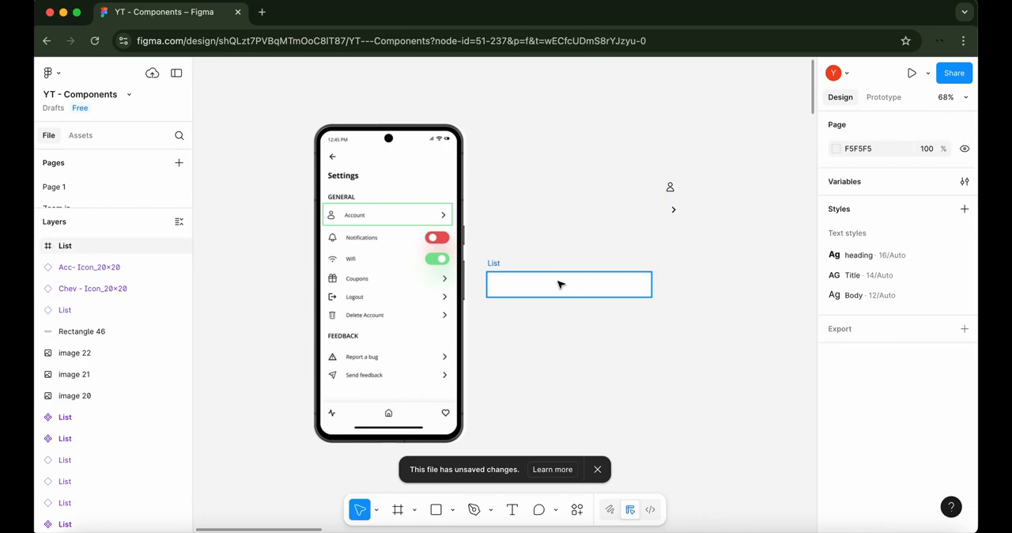
Add auto layout to the List frame and set its height to 44
{"action": "left_click", "coordinate": [558, 282]}
{"action": "left_click", "coordinate": [965, 258]}
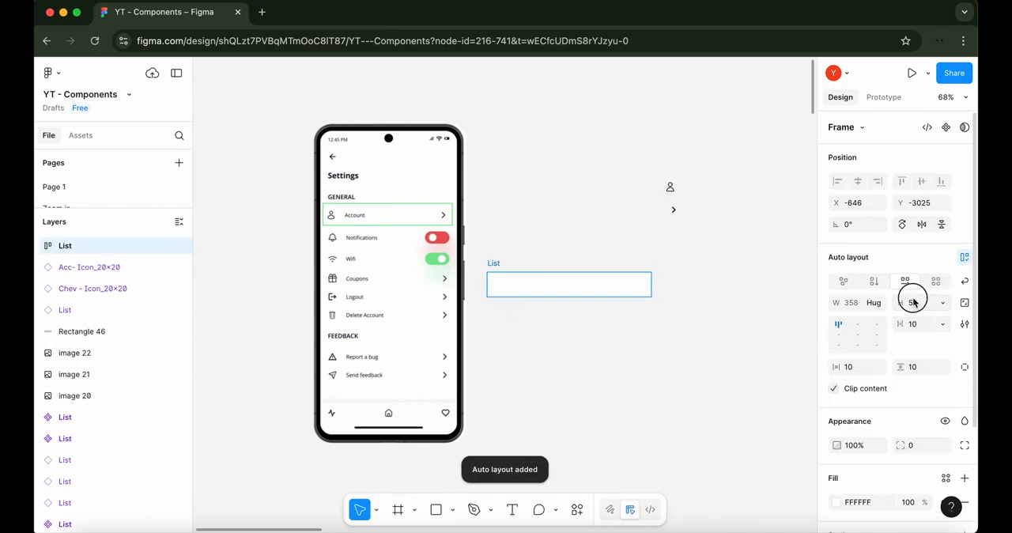
{"action": "left_click", "coordinate": [916, 301]}
{"action": "type", "text": "44"}
{"action": "key", "text": "Return"}
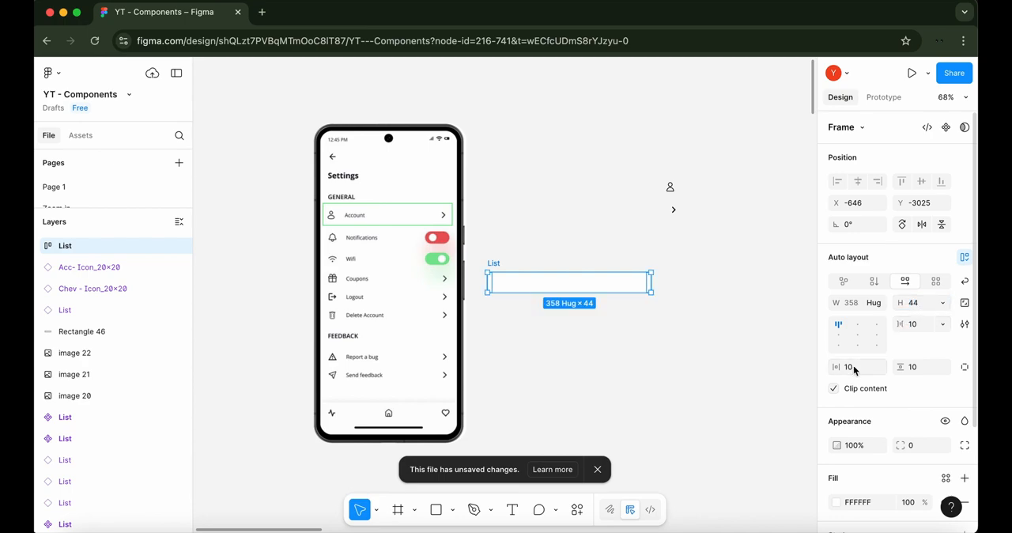
Set the List frame's horizontal padding to 14 and align its contents to the left centre
{"action": "left_click", "coordinate": [850, 367]}
{"action": "type", "text": "14"}
{"action": "key", "text": "Return"}
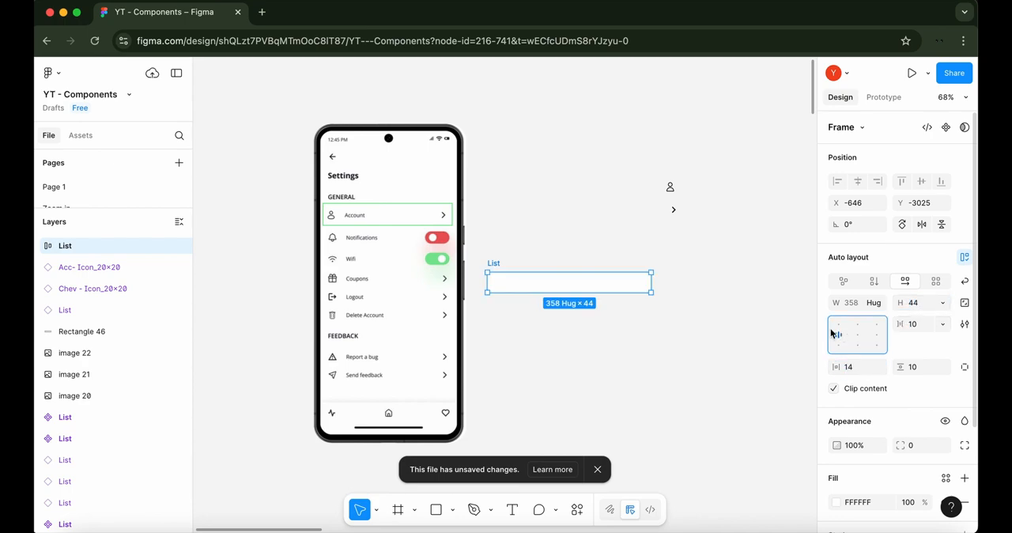
Fill the List frame with the account icon, a text reading "Lable" and the chevron icon, in that order
{"action": "left_click", "coordinate": [670, 187]}
{"action": "left_click_drag", "start_coordinate": [561, 260], "coordinate": [493, 281]}
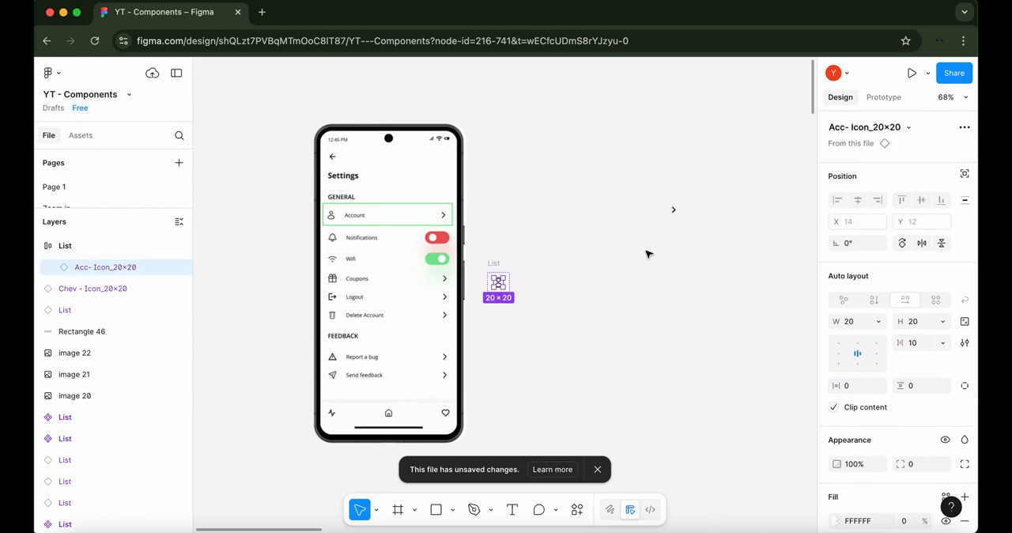
{"action": "left_click", "coordinate": [518, 510]}
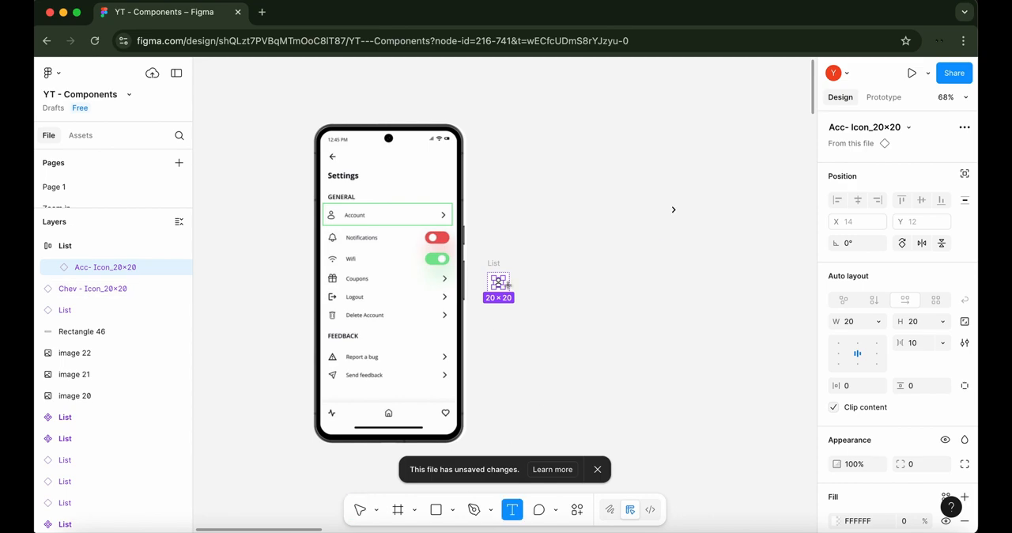
{"action": "left_click", "coordinate": [506, 283]}
{"action": "type", "text": "Lable"}
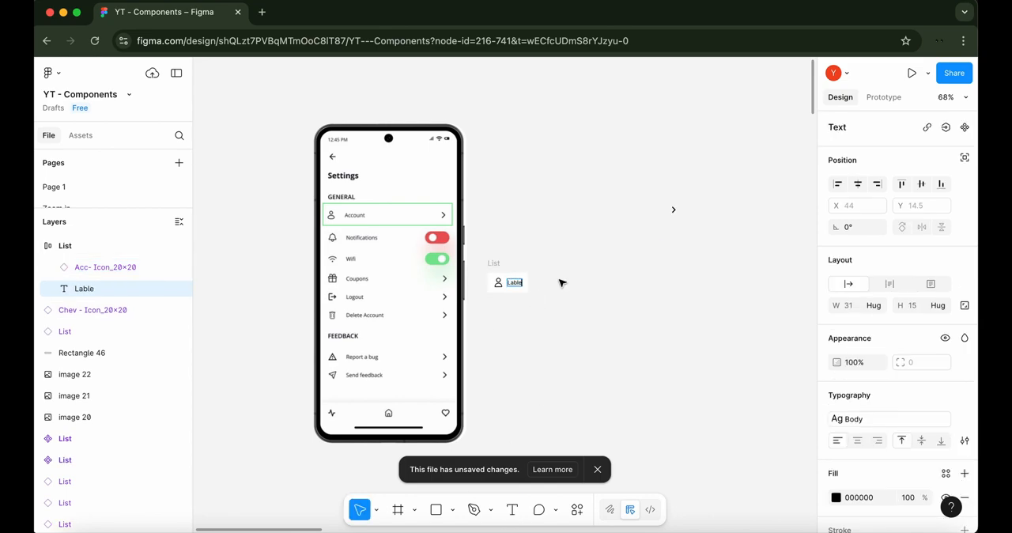
{"action": "left_click_drag", "start_coordinate": [673, 210], "coordinate": [510, 294]}
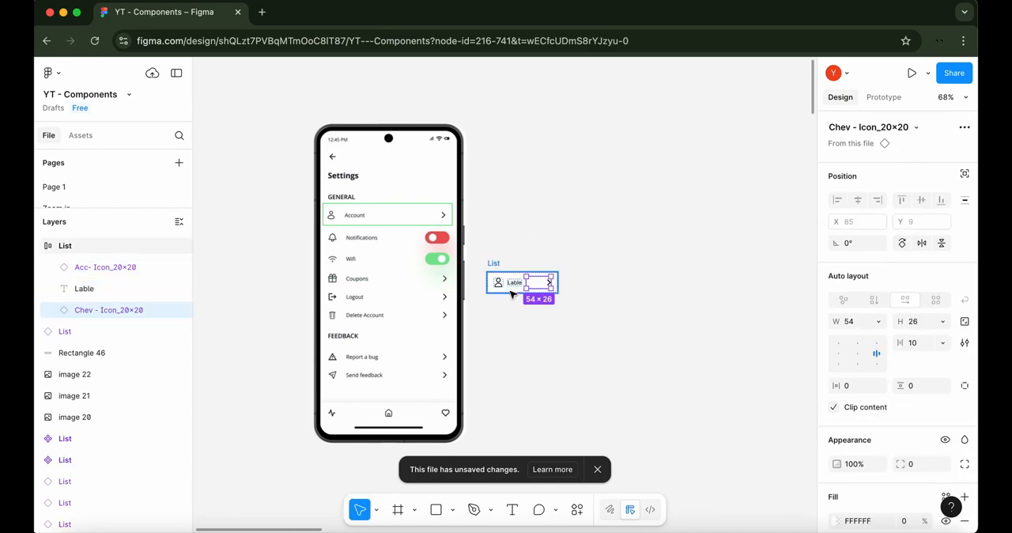
Set the width of the label text in the List frame to Fill container
{"action": "left_click", "coordinate": [514, 283]}
{"action": "left_click", "coordinate": [888, 309]}
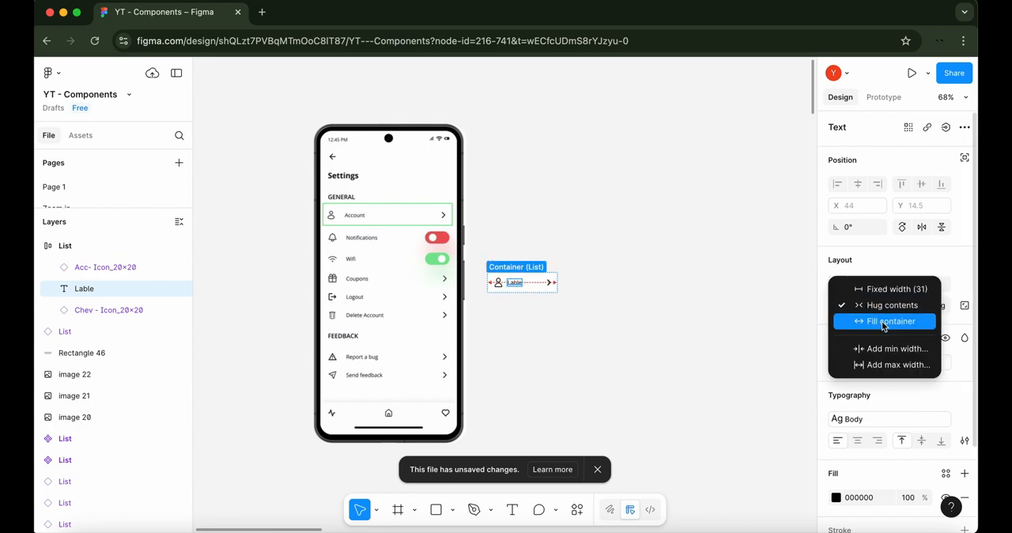
{"action": "left_click", "coordinate": [884, 321]}
{"action": "left_click", "coordinate": [625, 290]}
Widen the List frame to about 324 and turn it into a component
{"action": "left_click", "coordinate": [493, 263]}
{"action": "left_click_drag", "start_coordinate": [558, 283], "coordinate": [636, 285]}
{"action": "left_click", "coordinate": [635, 316]}
{"action": "left_click", "coordinate": [493, 263]}
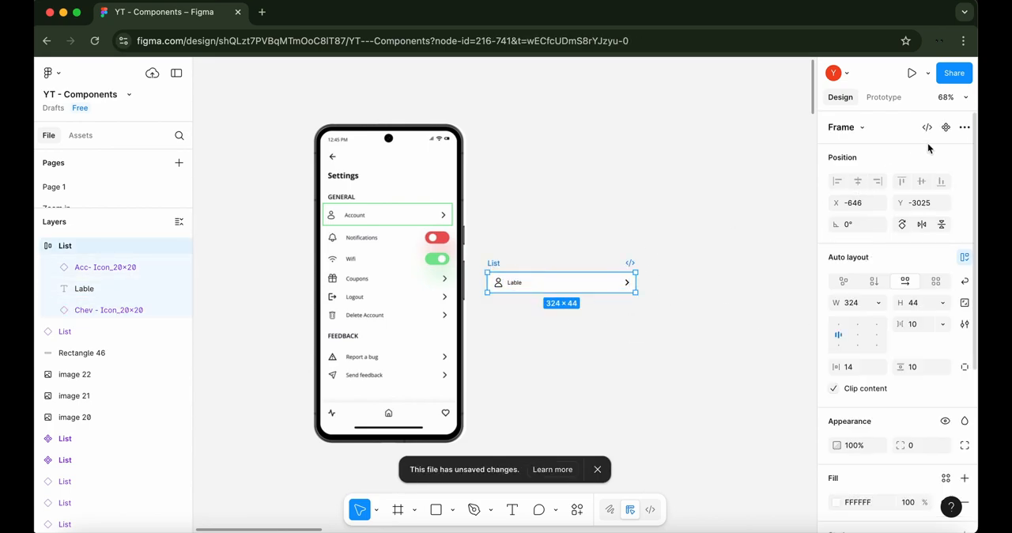
{"action": "left_click", "coordinate": [945, 127]}
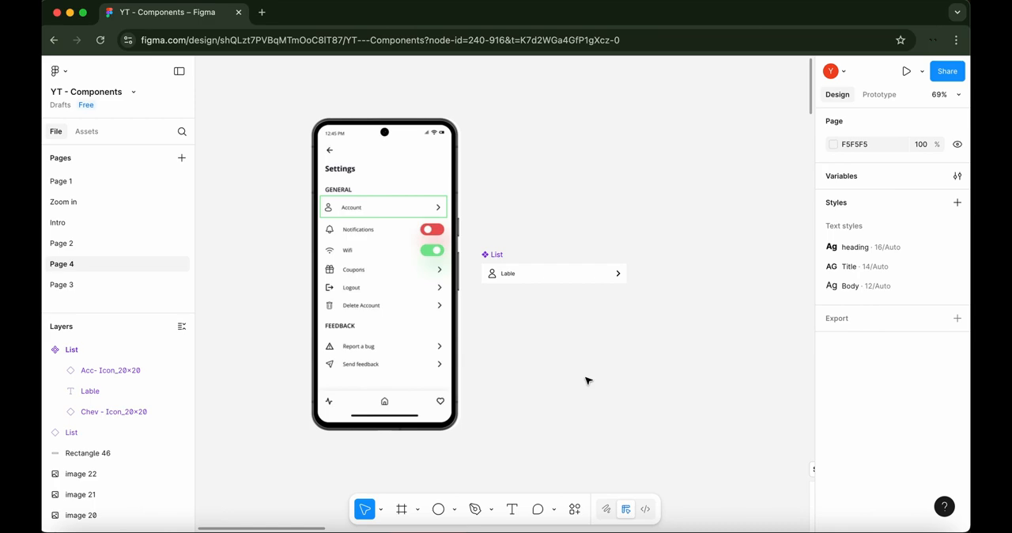
Draw a circle above the List component and set its size to 32 × 32
{"action": "left_click", "coordinate": [441, 513]}
{"action": "left_click_drag", "start_coordinate": [495, 215], "coordinate": [480, 233]}
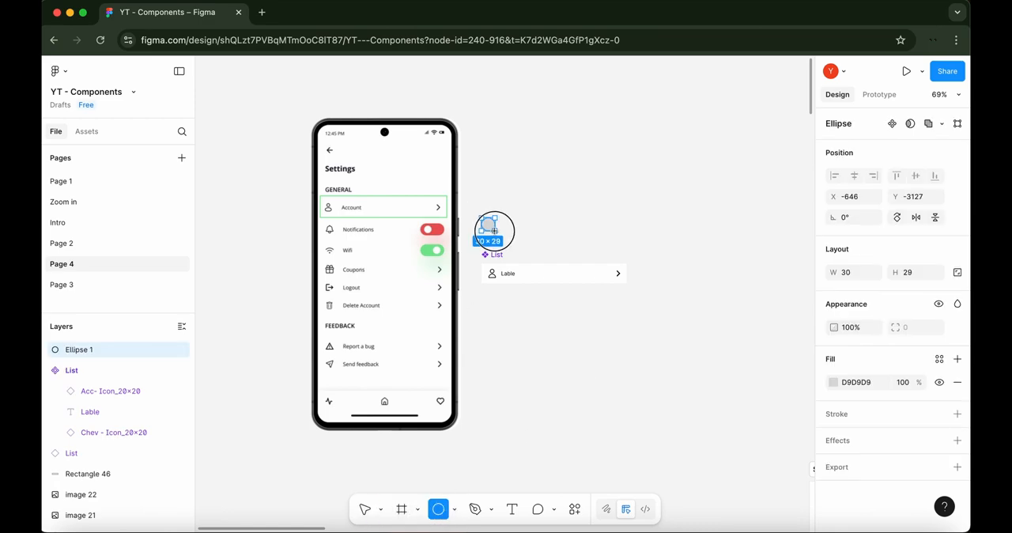
{"action": "left_click", "coordinate": [869, 276]}
{"action": "type", "text": "32"}
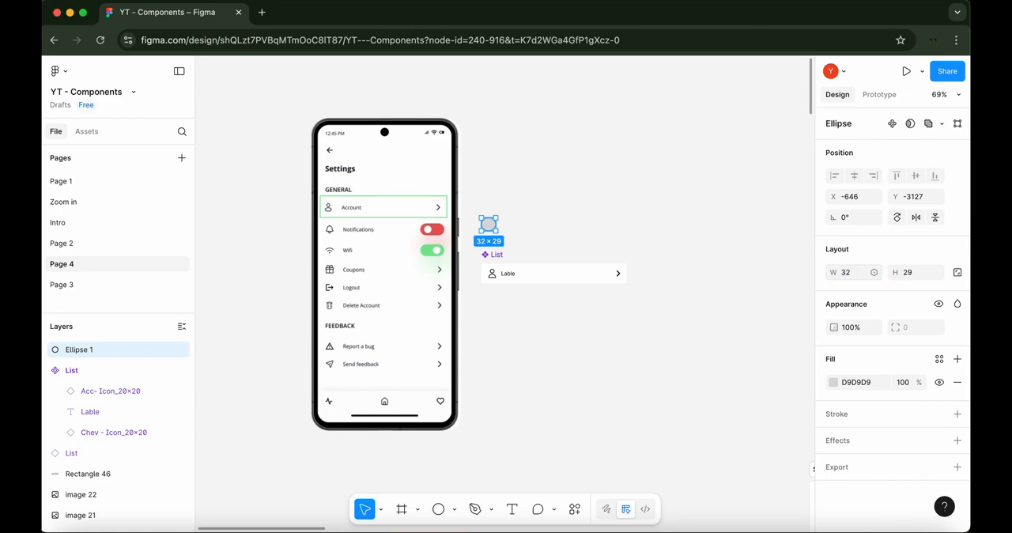
{"action": "key", "text": "Tab"}
{"action": "type", "text": "32"}
{"action": "key", "text": "Return"}
Draw a rectangle beside the circle and make it a 32 × 32 square
{"action": "left_click", "coordinate": [455, 509]}
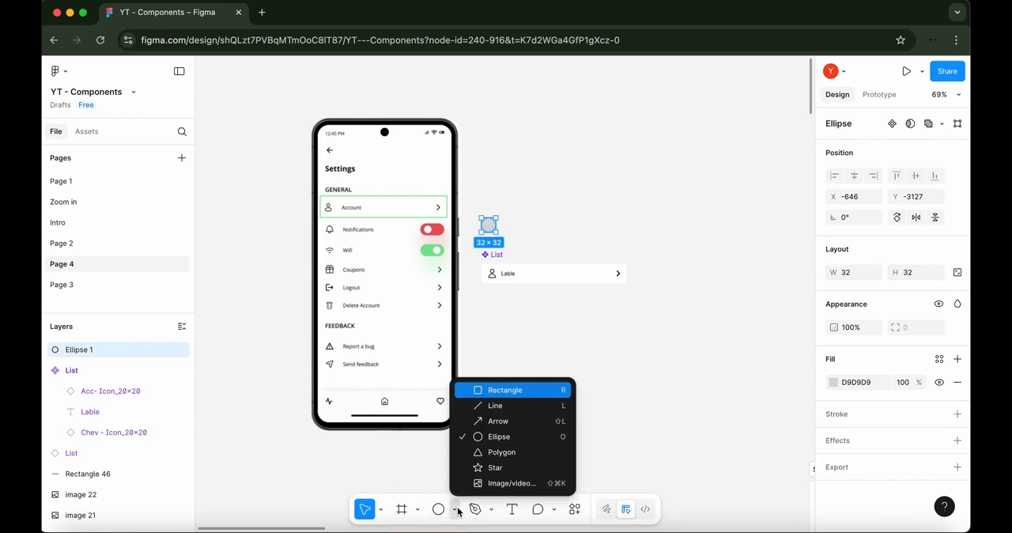
{"action": "left_click", "coordinate": [499, 401]}
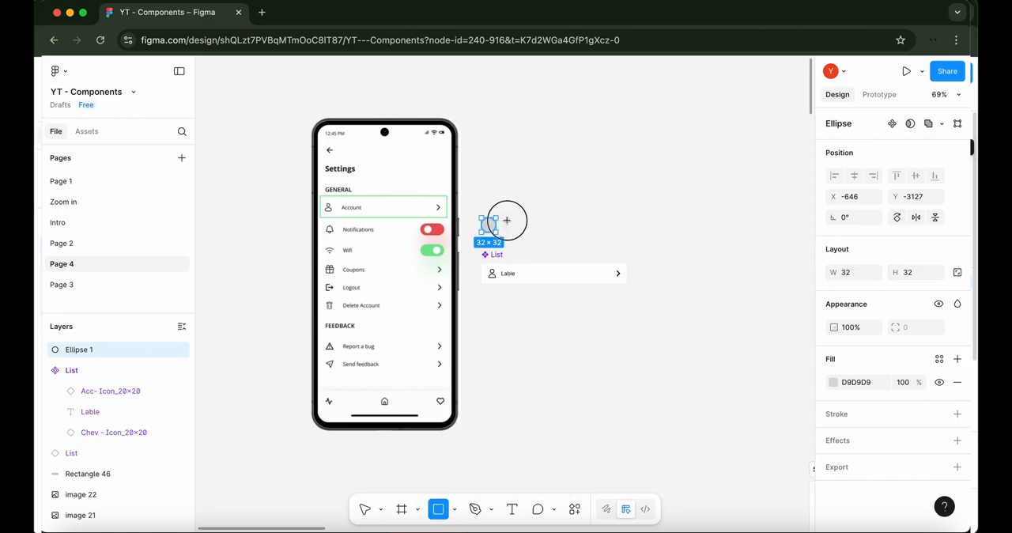
{"action": "left_click_drag", "start_coordinate": [506, 216], "coordinate": [523, 239]}
{"action": "left_click", "coordinate": [914, 271]}
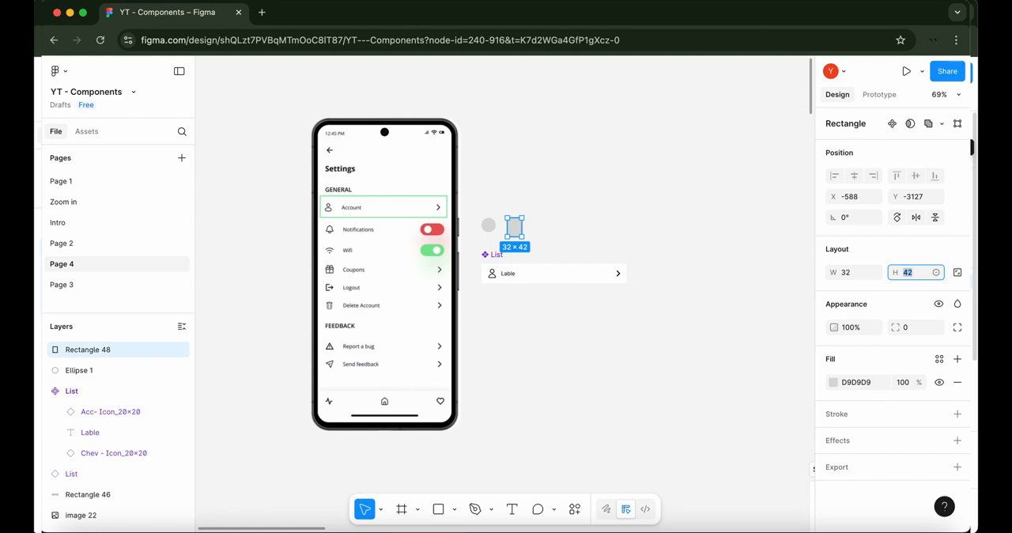
{"action": "type", "text": "32"}
{"action": "key", "text": "Return"}
{"action": "left_click", "coordinate": [657, 230]}
Turn the square and the circle into two separate components
{"action": "left_click", "coordinate": [515, 226]}
{"action": "right_click", "coordinate": [518, 230]}
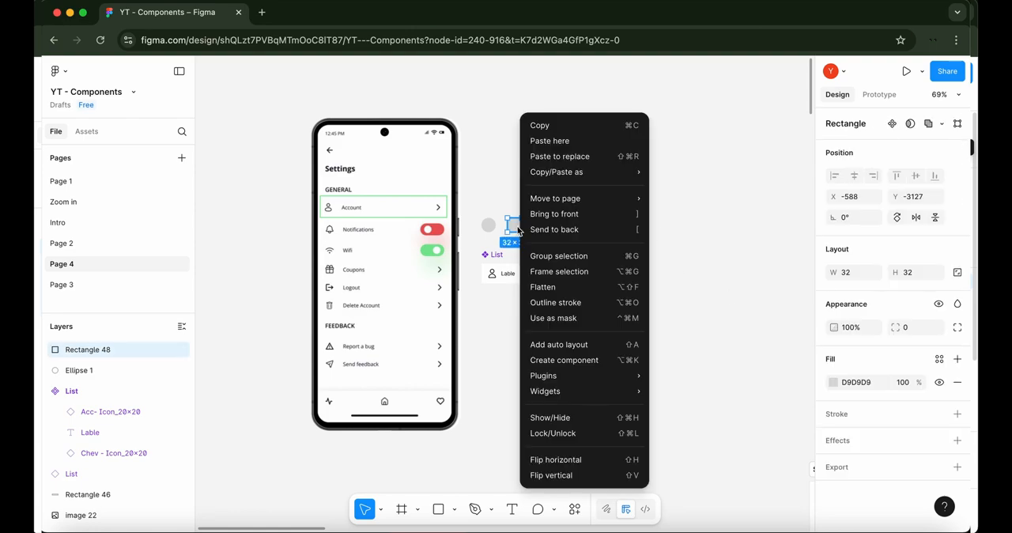
{"action": "left_click", "coordinate": [560, 362]}
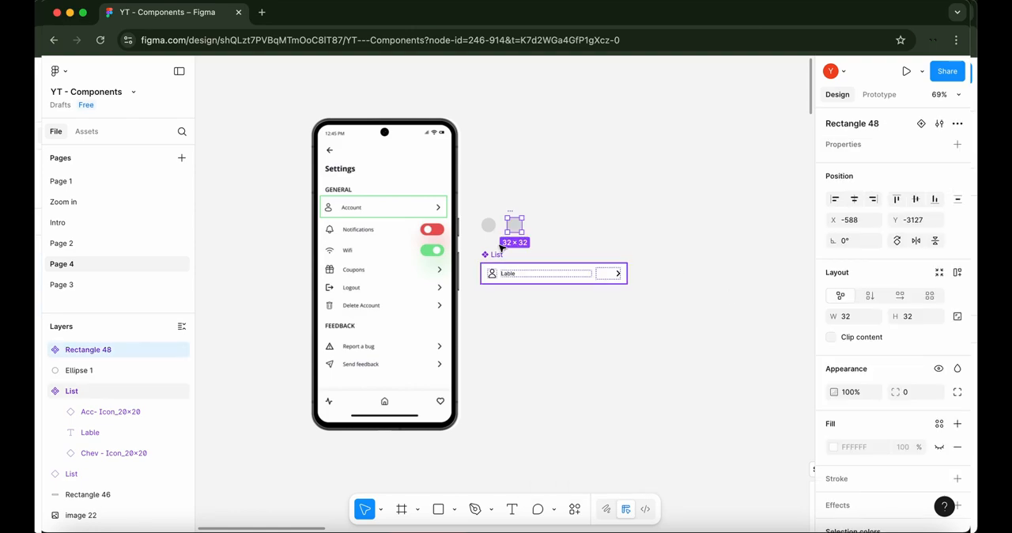
{"action": "left_click", "coordinate": [488, 226]}
{"action": "right_click", "coordinate": [487, 227]}
{"action": "left_click", "coordinate": [534, 361]}
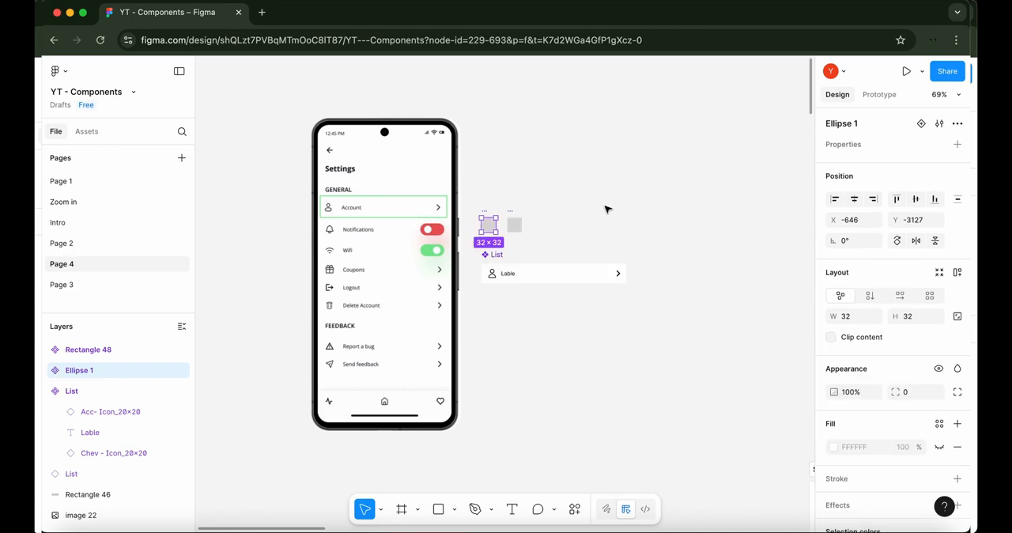
{"action": "left_click", "coordinate": [605, 208]}
Place an instance of the circle component inside the List component, between the account icon and the label
{"action": "left_click_drag", "start_coordinate": [513, 225], "coordinate": [517, 273]}
{"action": "left_click", "coordinate": [622, 258]}
{"action": "left_click", "coordinate": [648, 237]}
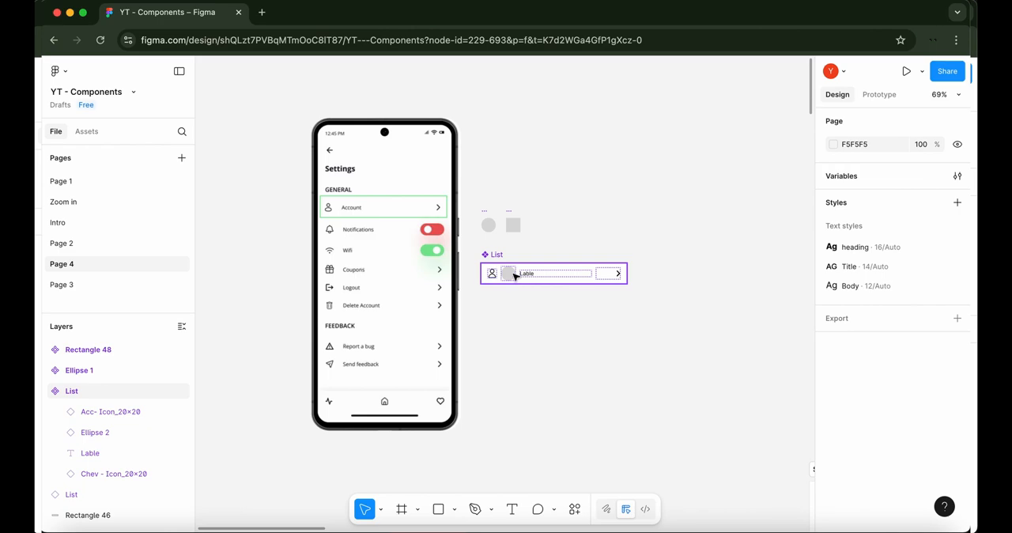
Place an instance of the List component below the original and swap its circle for Rectangle 48
{"action": "left_click_drag", "start_coordinate": [515, 276], "coordinate": [515, 321]}
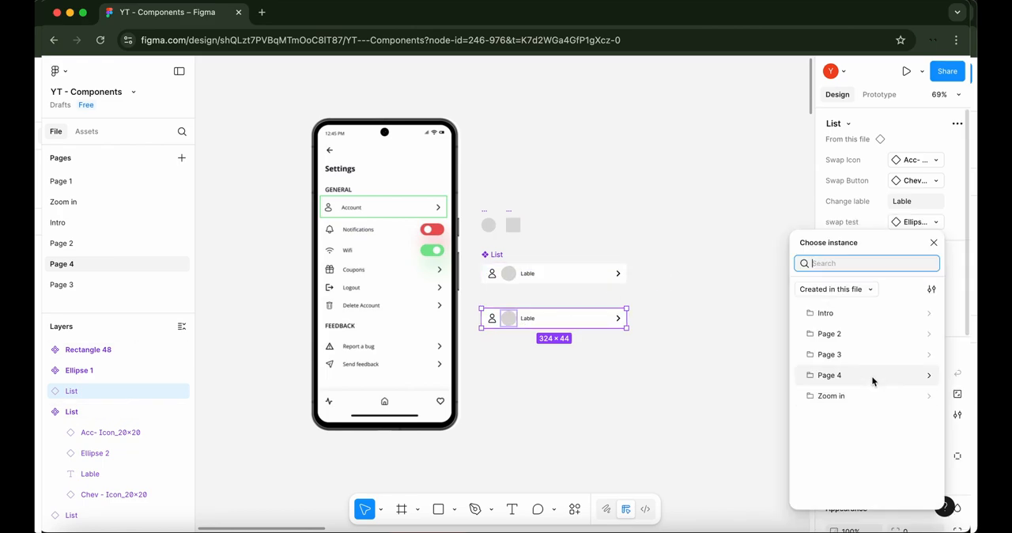
{"action": "left_click", "coordinate": [872, 377]}
{"action": "scroll", "coordinate": [871, 375], "scroll_direction": "down", "scroll_amount": 2}
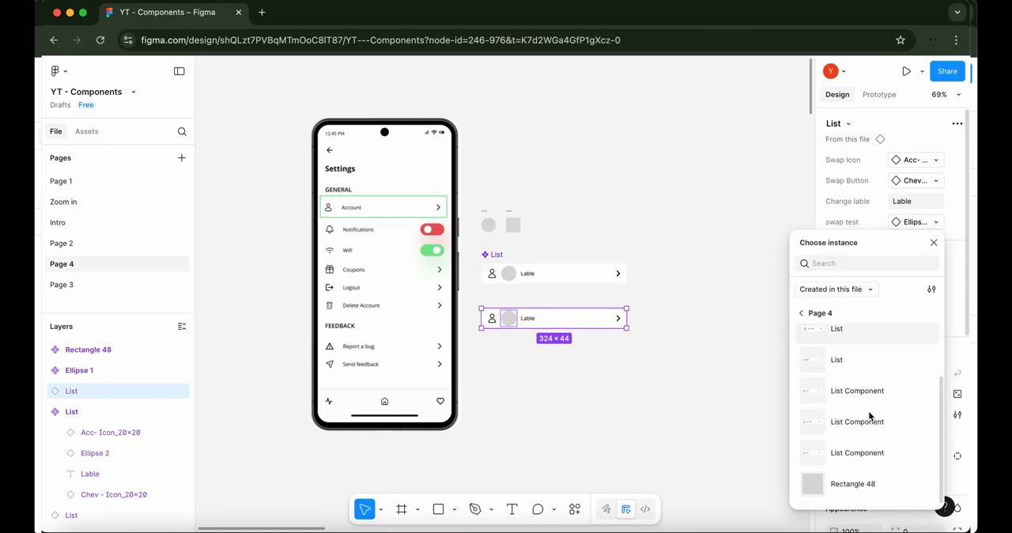
{"action": "left_click", "coordinate": [810, 487]}
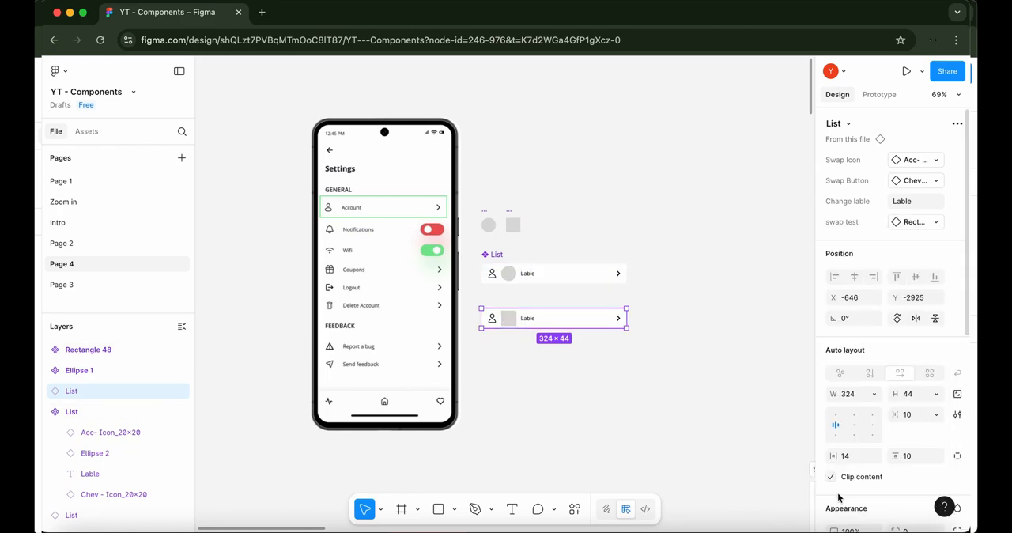
{"action": "left_click", "coordinate": [736, 409]}
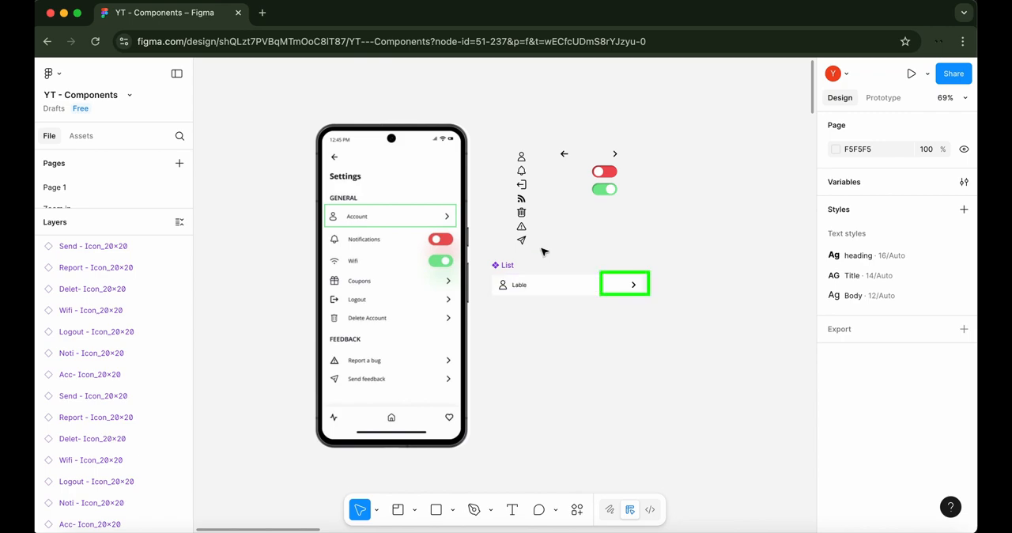
Draw a section about 91 × 238 around the column of icons above the List component
{"action": "left_click", "coordinate": [415, 510]}
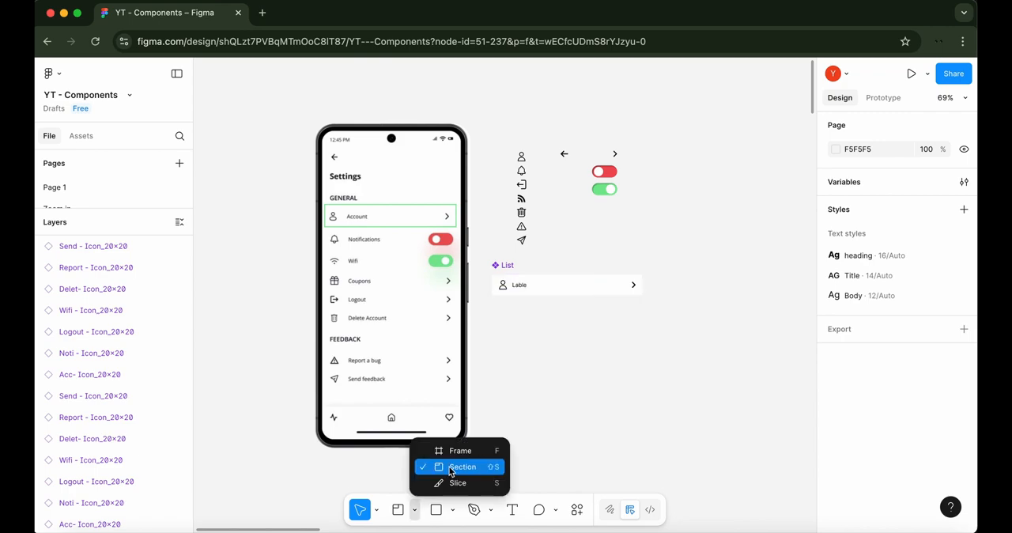
{"action": "left_click", "coordinate": [450, 469]}
{"action": "left_click_drag", "start_coordinate": [541, 254], "coordinate": [499, 142]}
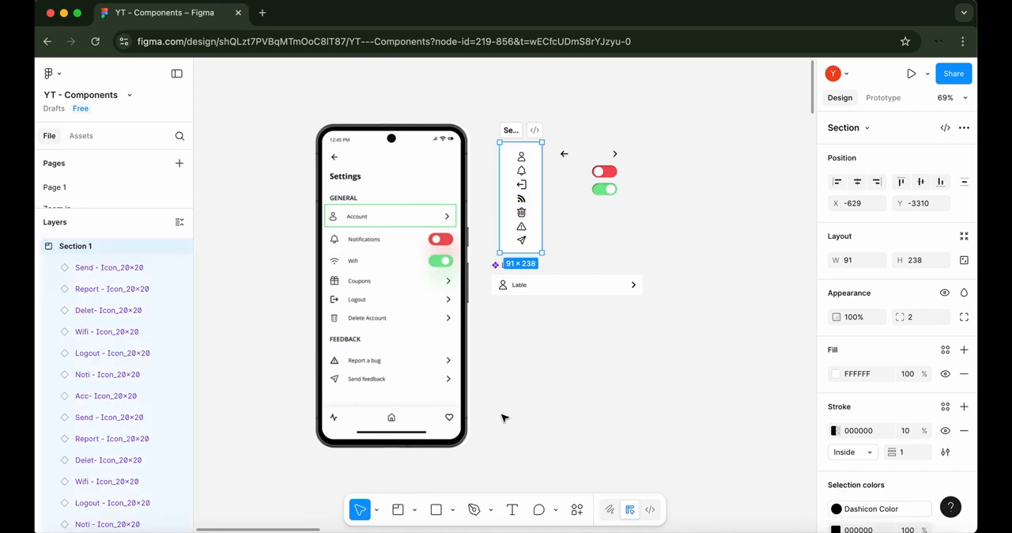
Draw a second section around the chevron icon and the red and green toggles
{"action": "left_click", "coordinate": [404, 508]}
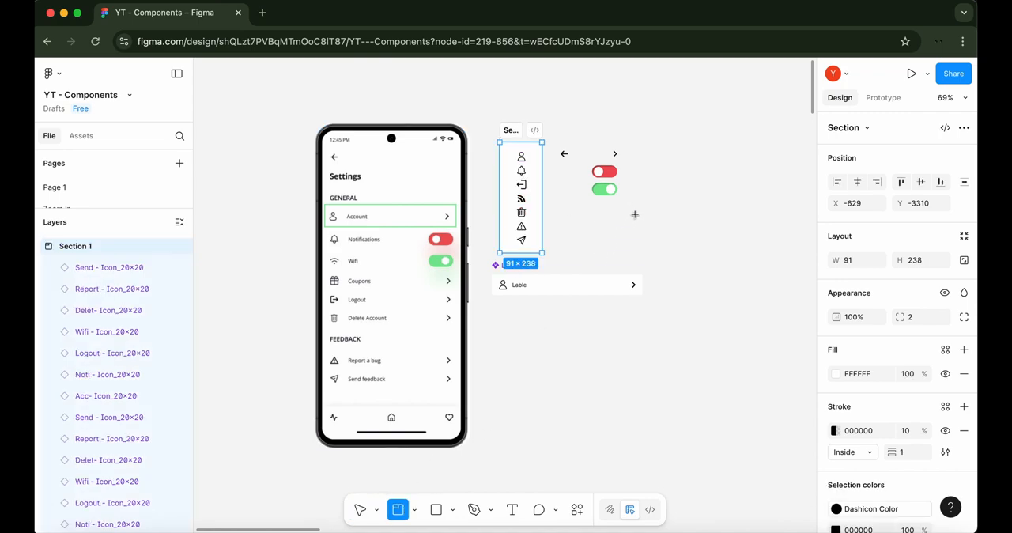
{"action": "left_click_drag", "start_coordinate": [632, 215], "coordinate": [579, 143]}
{"action": "left_click", "coordinate": [676, 166]}
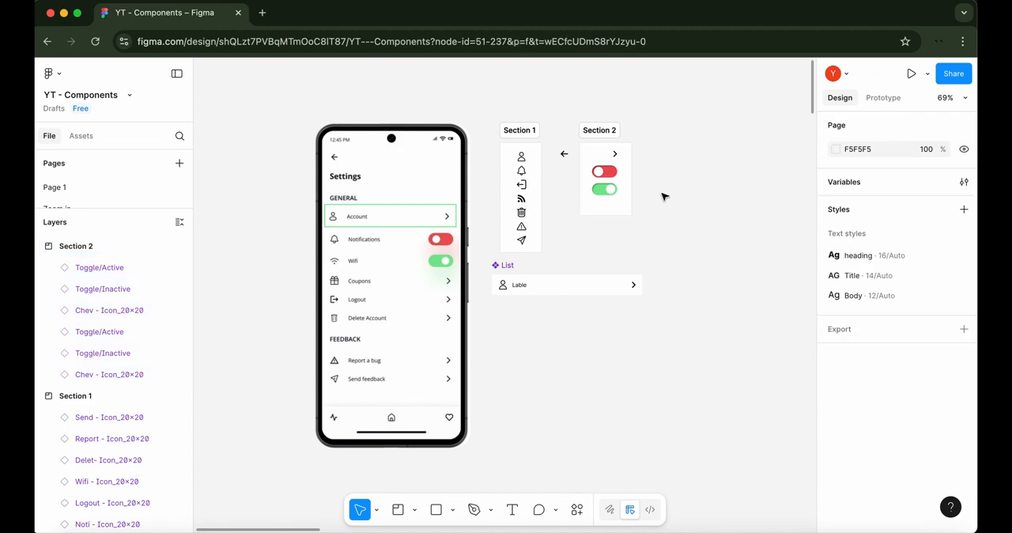
Check the dimensions of the chevron and toggles in Section 2 and of the upper icons in Section 1
{"action": "left_click", "coordinate": [614, 158]}
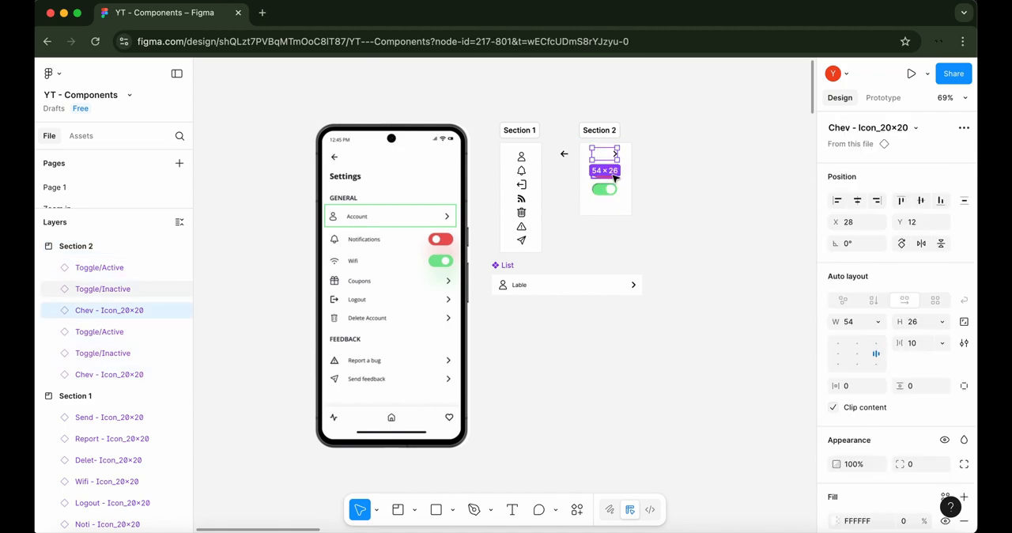
{"action": "left_click", "coordinate": [614, 177]}
{"action": "left_click", "coordinate": [614, 192]}
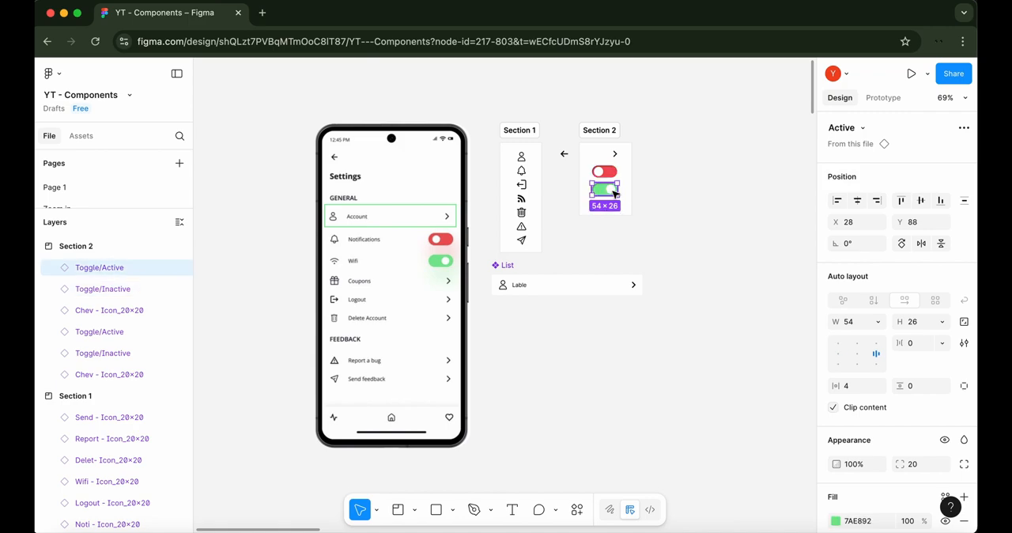
{"action": "left_click", "coordinate": [521, 157]}
{"action": "left_click", "coordinate": [525, 172]}
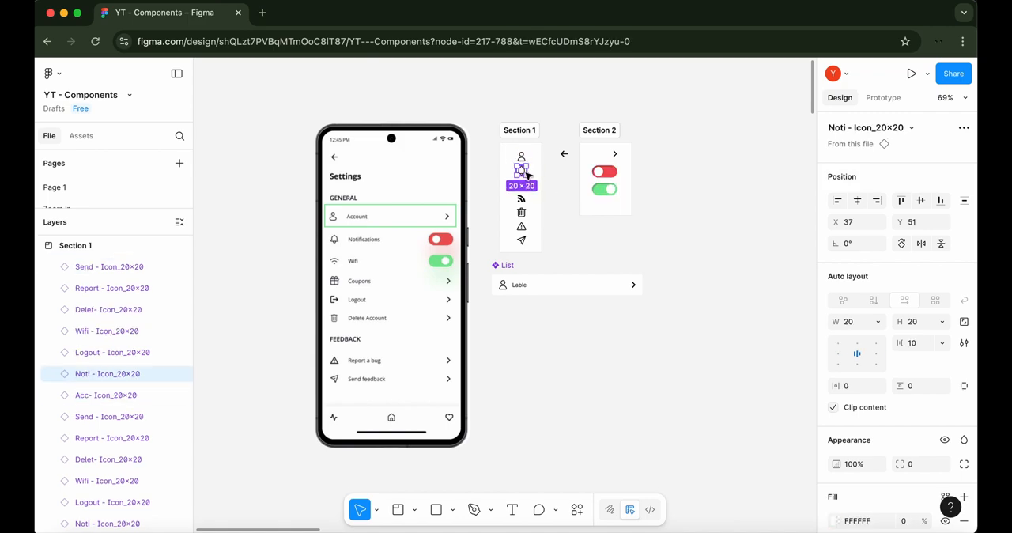
{"action": "left_click", "coordinate": [525, 188]}
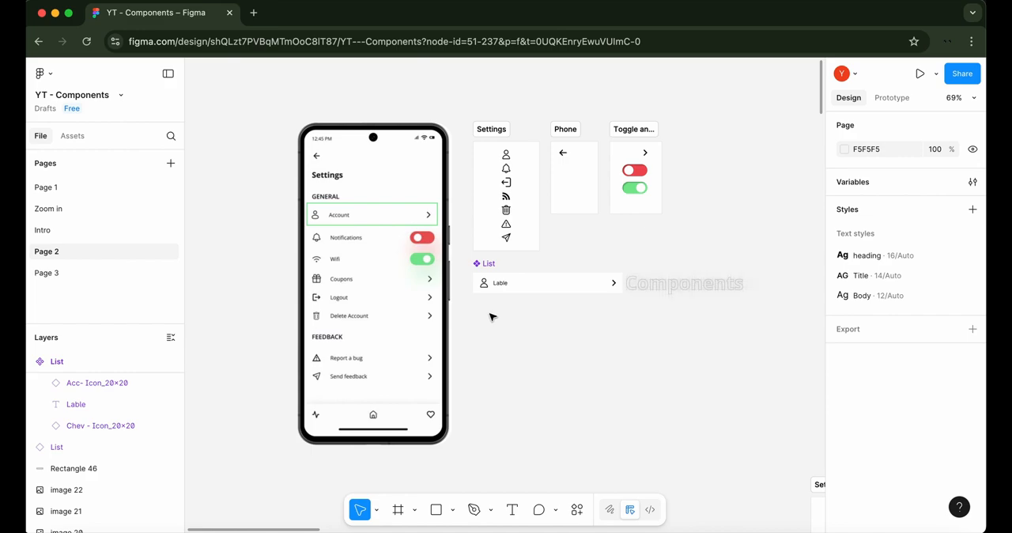
Place an instance of the List component directly below the original
{"action": "left_click", "coordinate": [497, 288]}
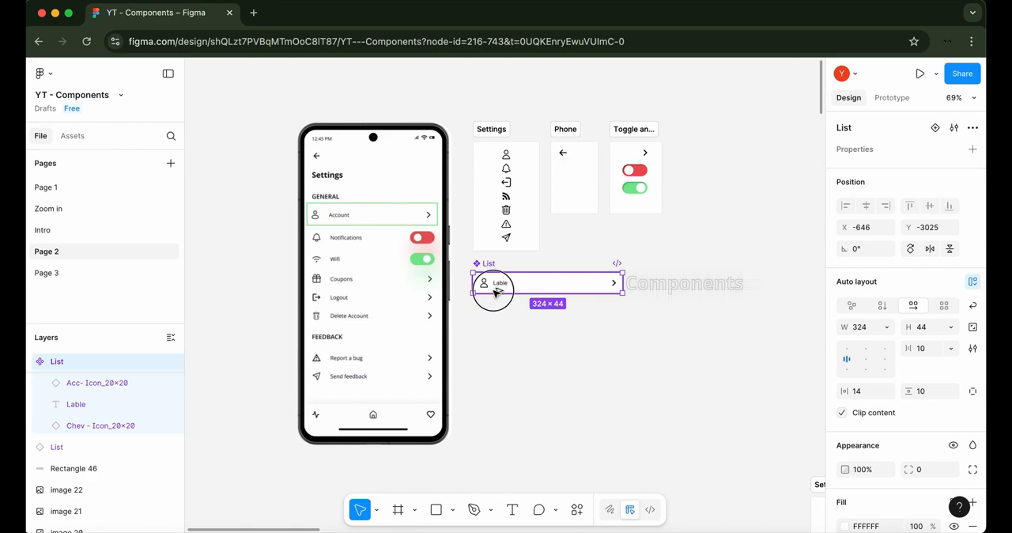
{"action": "left_click_drag", "start_coordinate": [496, 287], "coordinate": [495, 329]}
{"action": "left_click", "coordinate": [499, 355]}
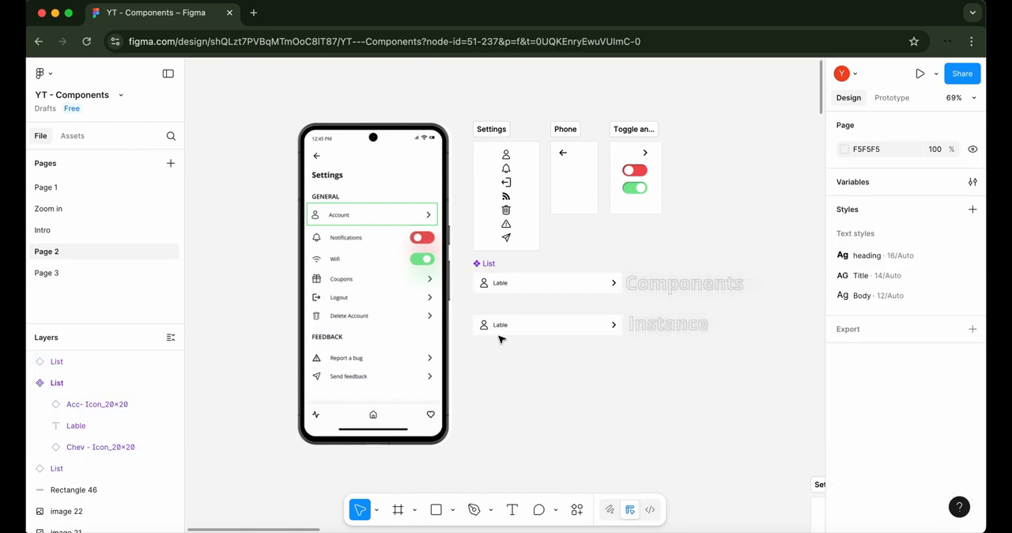
{"action": "left_click", "coordinate": [502, 326]}
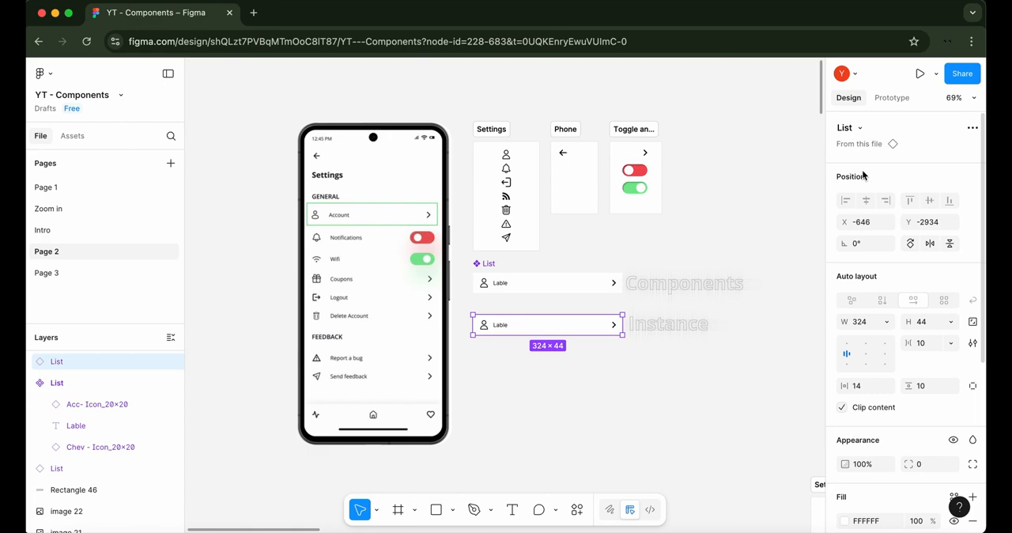
{"action": "left_click", "coordinate": [604, 283]}
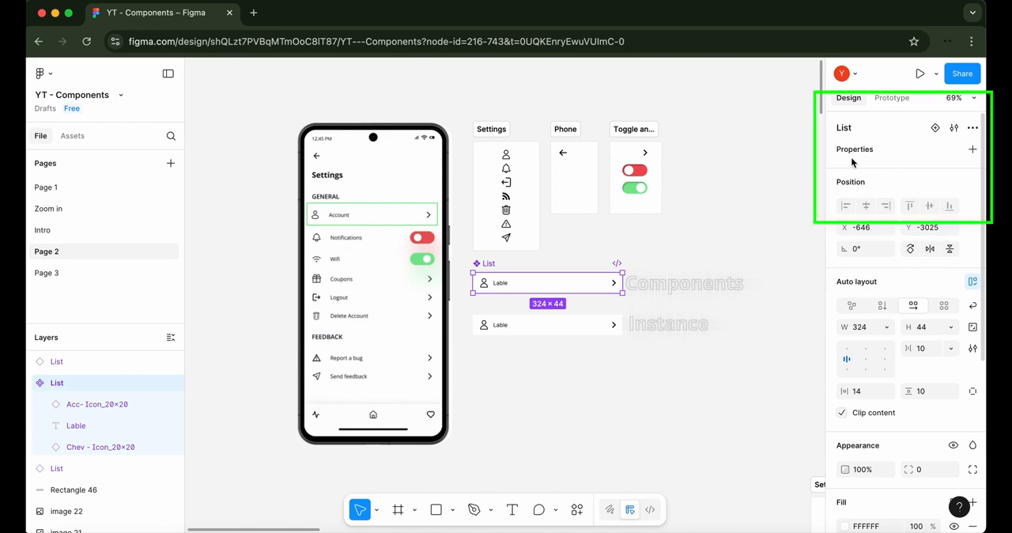
{"action": "left_click", "coordinate": [676, 291]}
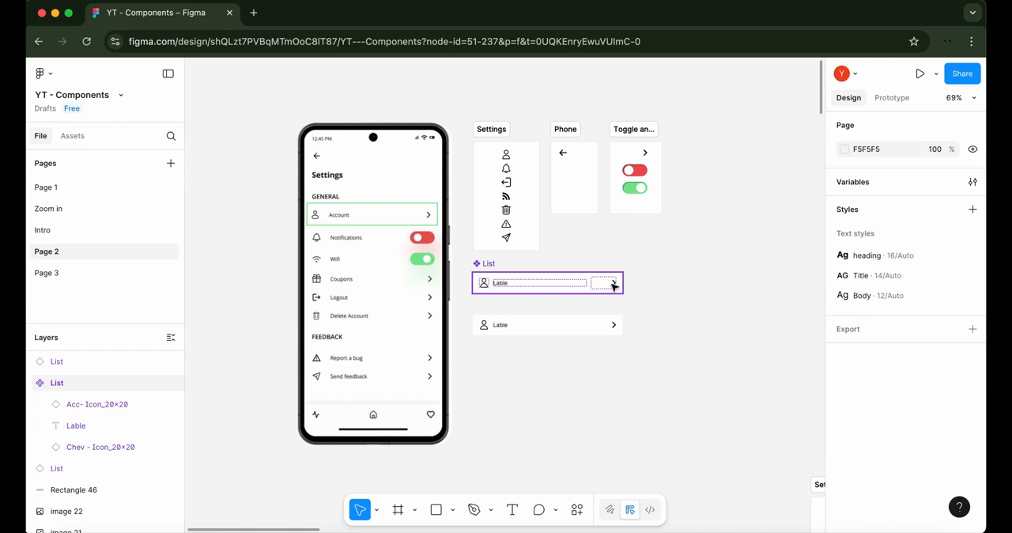
Create an instance swap property named Swap icon for the account icon in the main List component
{"action": "double_click", "coordinate": [483, 285]}
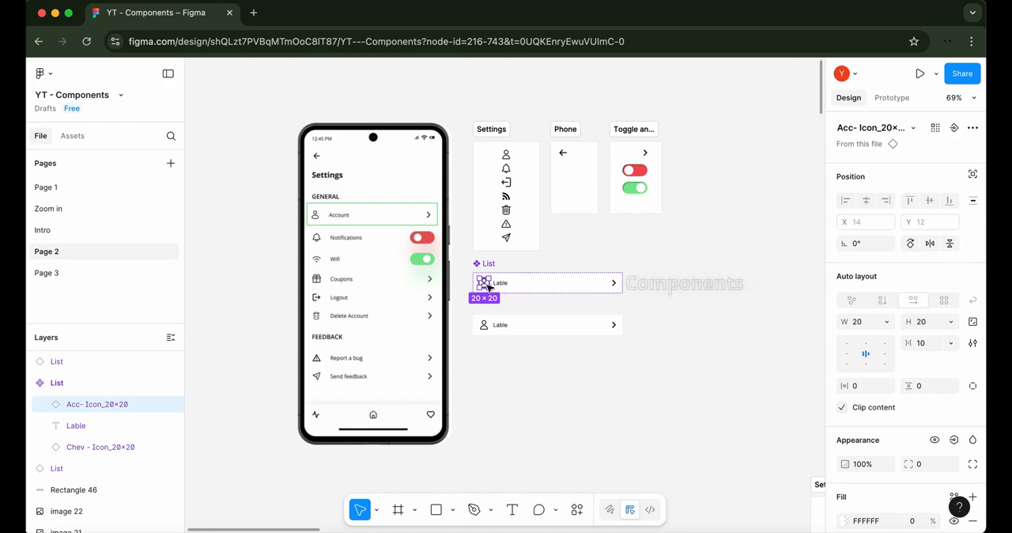
{"action": "left_click", "coordinate": [955, 128]}
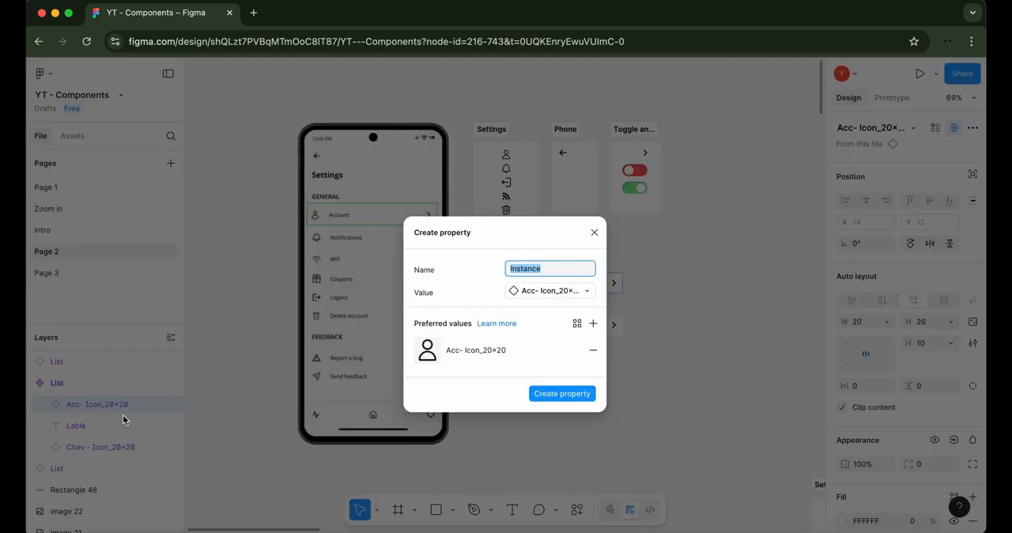
{"action": "type", "text": "S"}
{"action": "key", "text": "BackSpace"}
{"action": "type", "text": "Swap icon"}
{"action": "left_click", "coordinate": [587, 393]}
{"action": "left_click", "coordinate": [594, 403]}
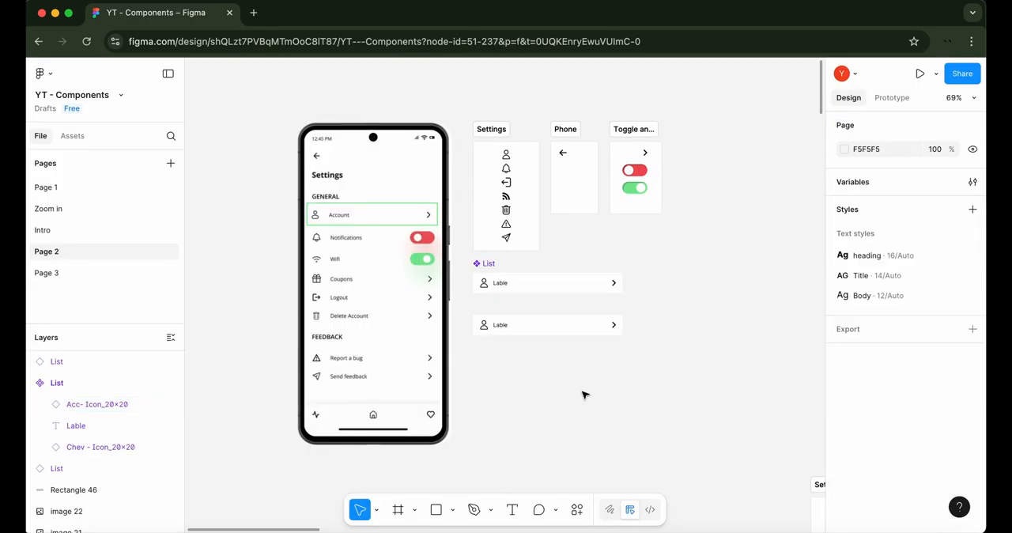
Swap the List instance's account icon for Wifi - Icon_20×20 from the Settings section
{"action": "left_click", "coordinate": [507, 285]}
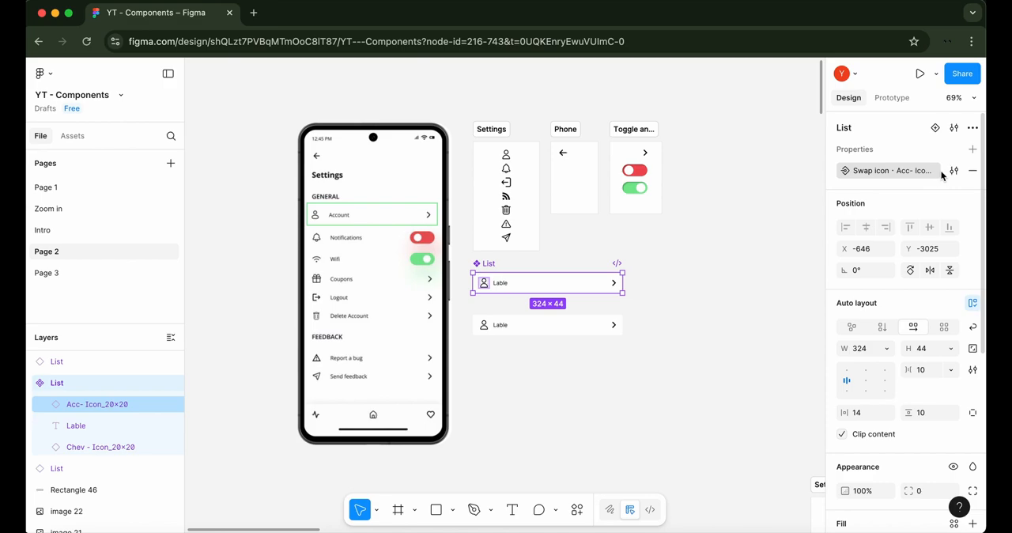
{"action": "left_click", "coordinate": [575, 325]}
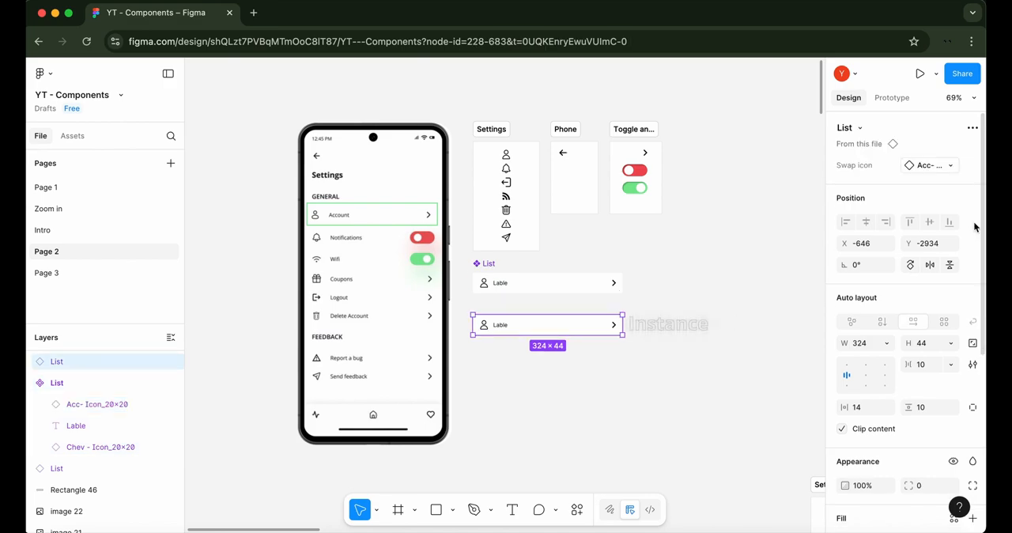
{"action": "left_click", "coordinate": [949, 166]}
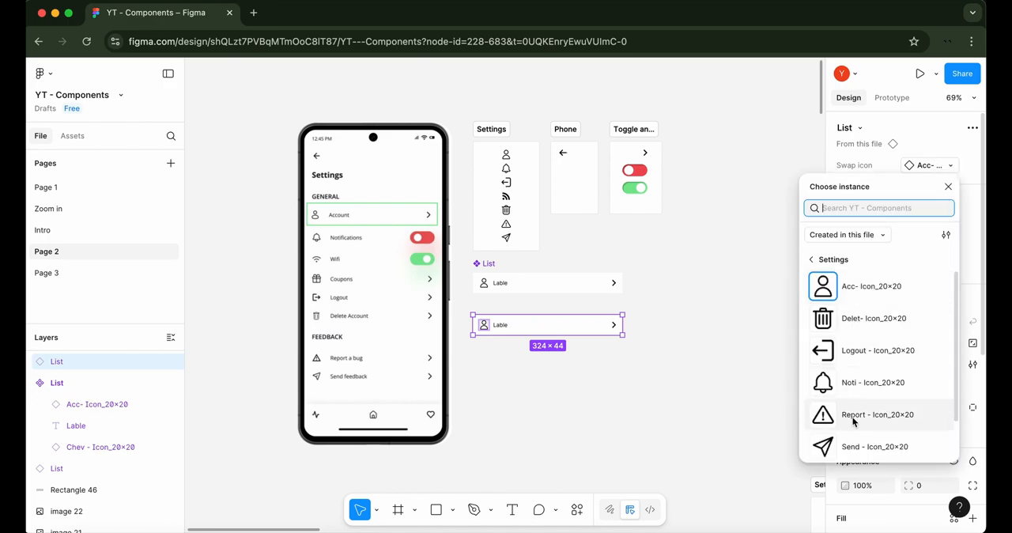
{"action": "scroll", "coordinate": [846, 375], "scroll_direction": "down", "scroll_amount": 1}
{"action": "scroll", "coordinate": [834, 308], "scroll_direction": "up", "scroll_amount": 1}
{"action": "scroll", "coordinate": [835, 365], "scroll_direction": "down", "scroll_amount": 1}
{"action": "scroll", "coordinate": [899, 317], "scroll_direction": "up", "scroll_amount": 1}
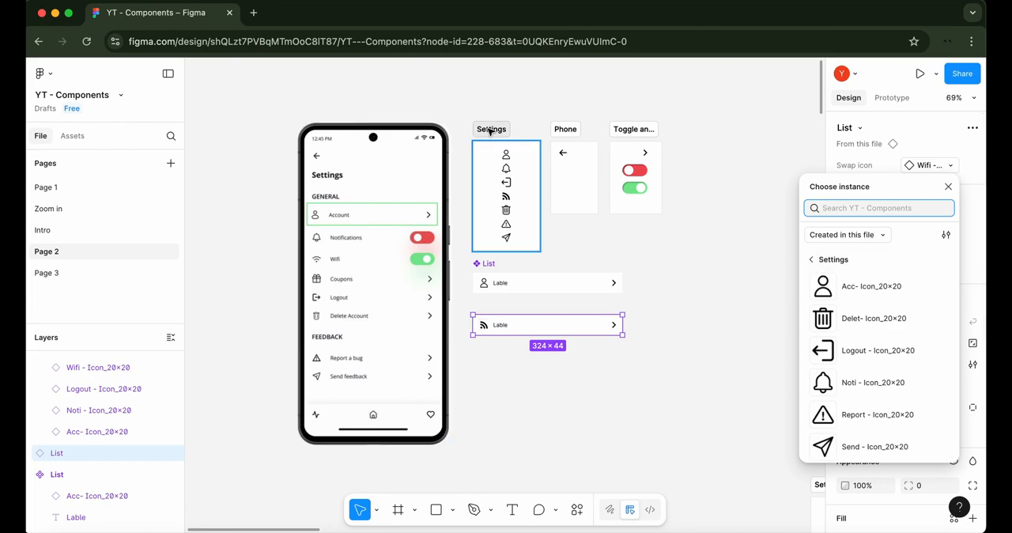
Examine the instance's icon swap options in the Settings, Phone, and Toggle and Chevron sections, including the Toggle group
{"action": "scroll", "coordinate": [860, 352], "scroll_direction": "down", "scroll_amount": 2}
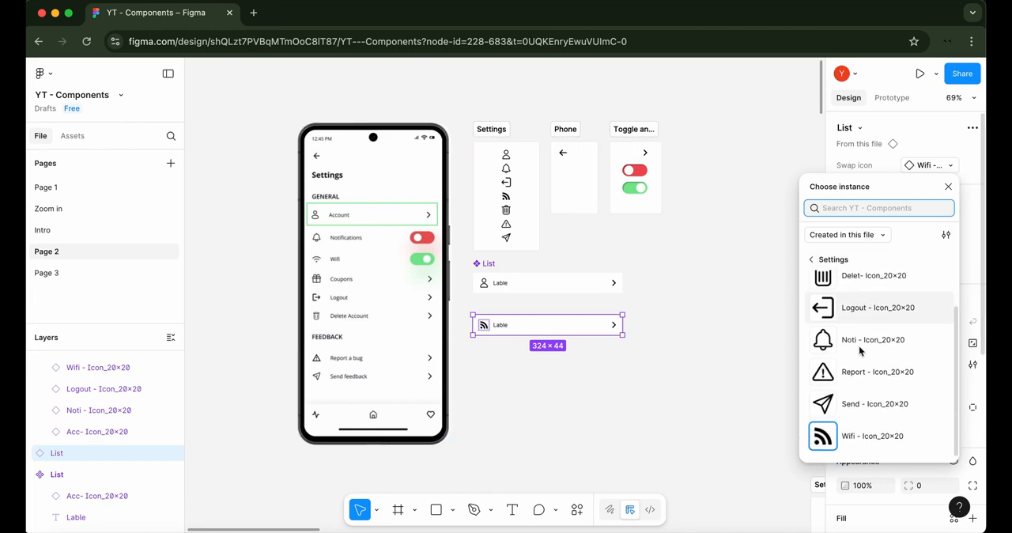
{"action": "scroll", "coordinate": [861, 352], "scroll_direction": "up", "scroll_amount": 2}
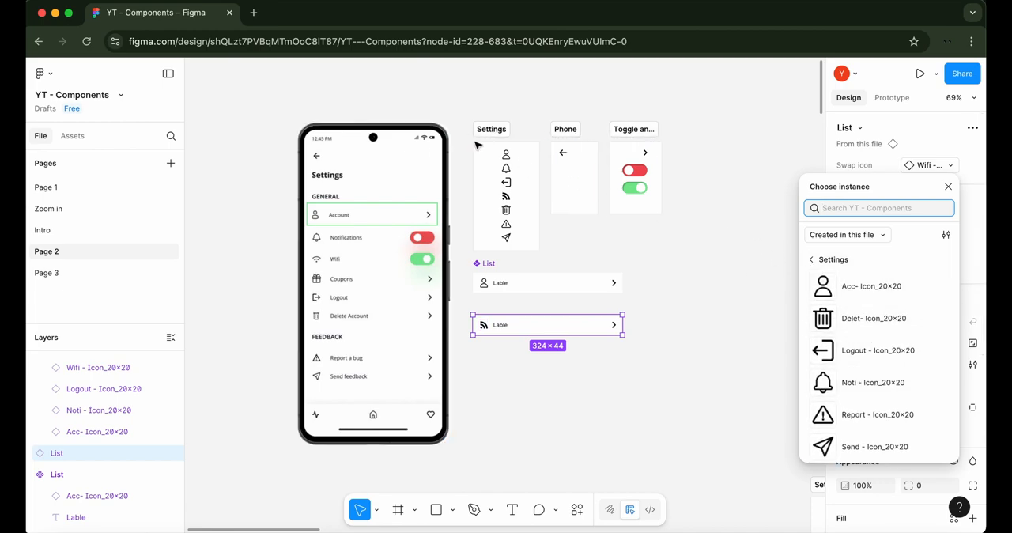
{"action": "scroll", "coordinate": [870, 372], "scroll_direction": "down", "scroll_amount": 2}
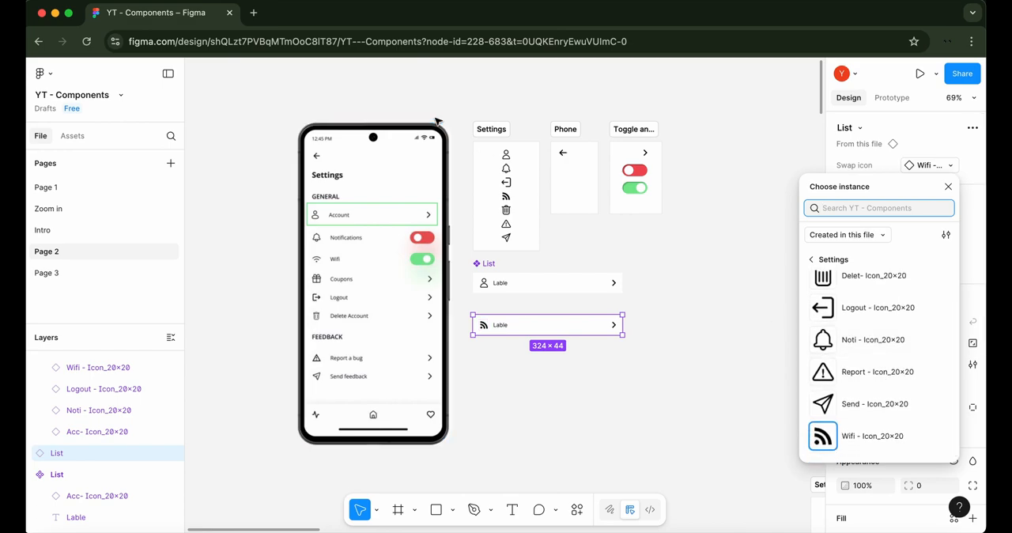
{"action": "left_click", "coordinate": [822, 259]}
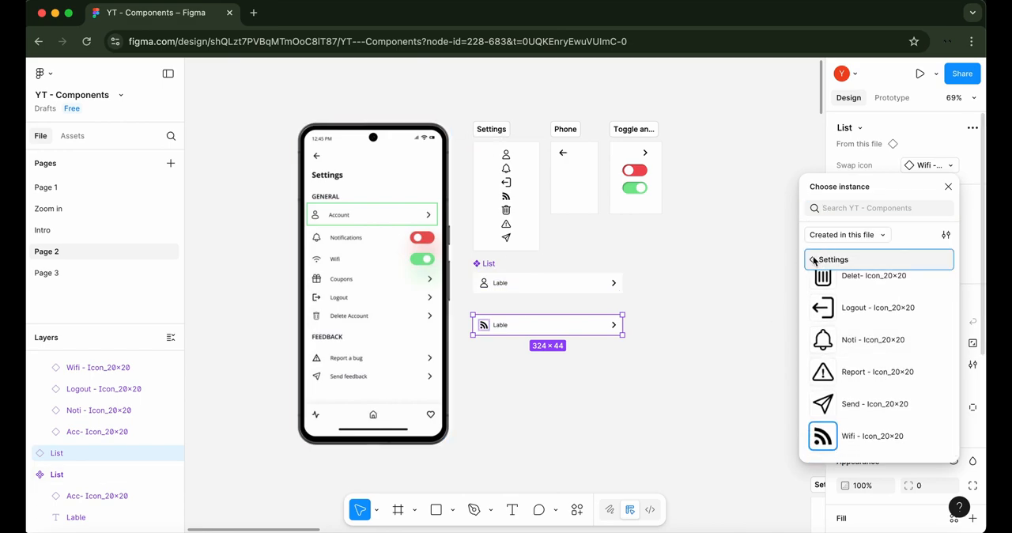
{"action": "scroll", "coordinate": [874, 340], "scroll_direction": "down", "scroll_amount": 5}
{"action": "left_click", "coordinate": [855, 405]}
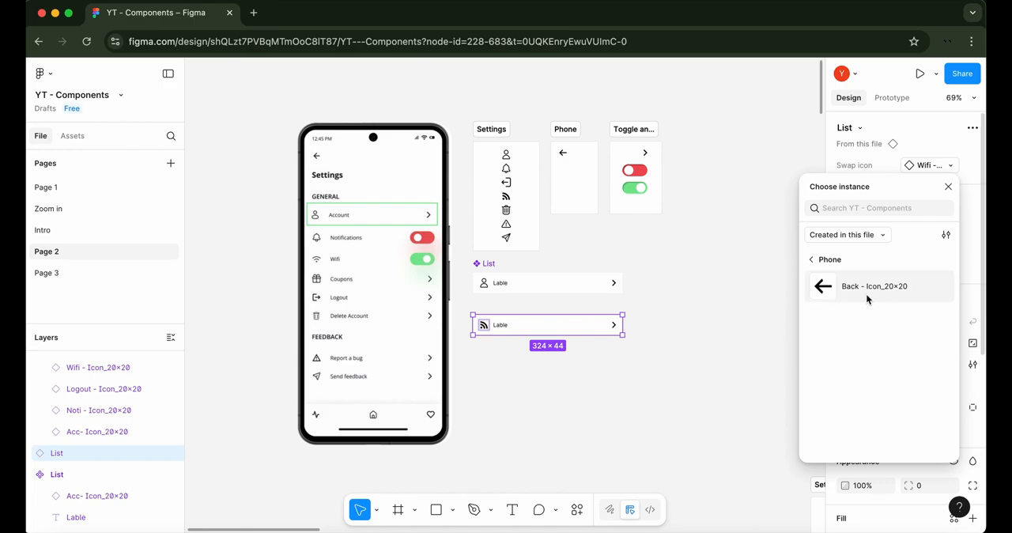
{"action": "left_click", "coordinate": [822, 267]}
{"action": "left_click", "coordinate": [865, 447]}
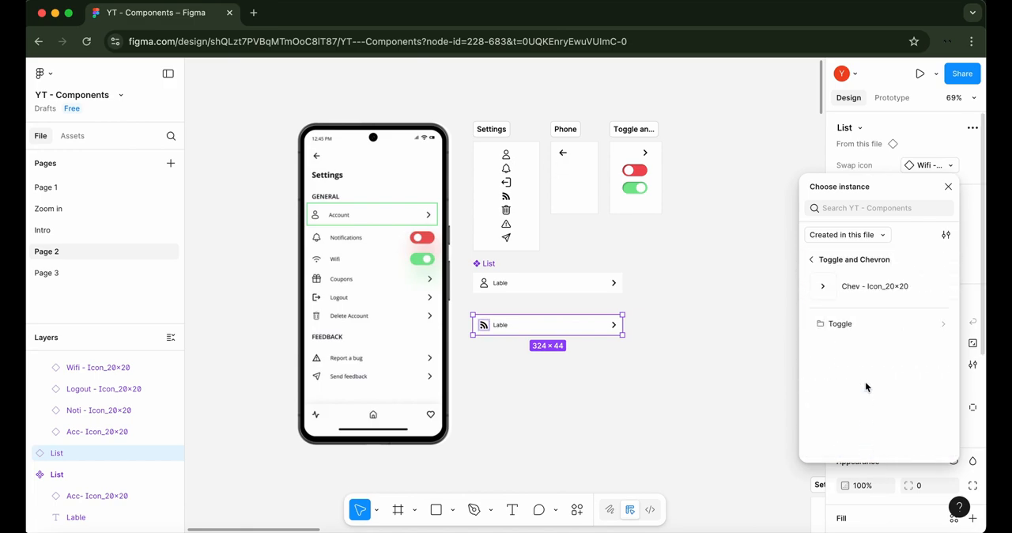
{"action": "left_click", "coordinate": [870, 319]}
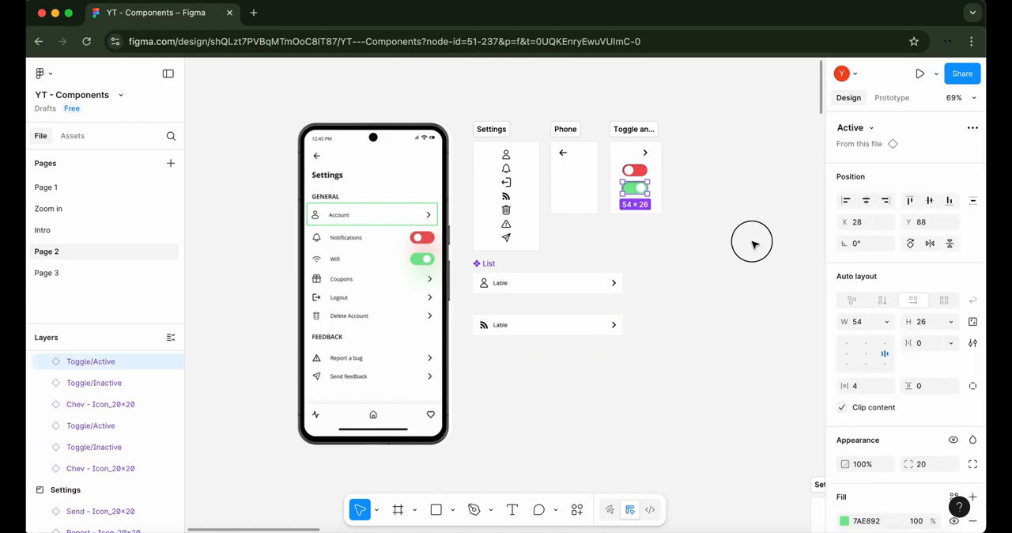
{"action": "left_click", "coordinate": [752, 242]}
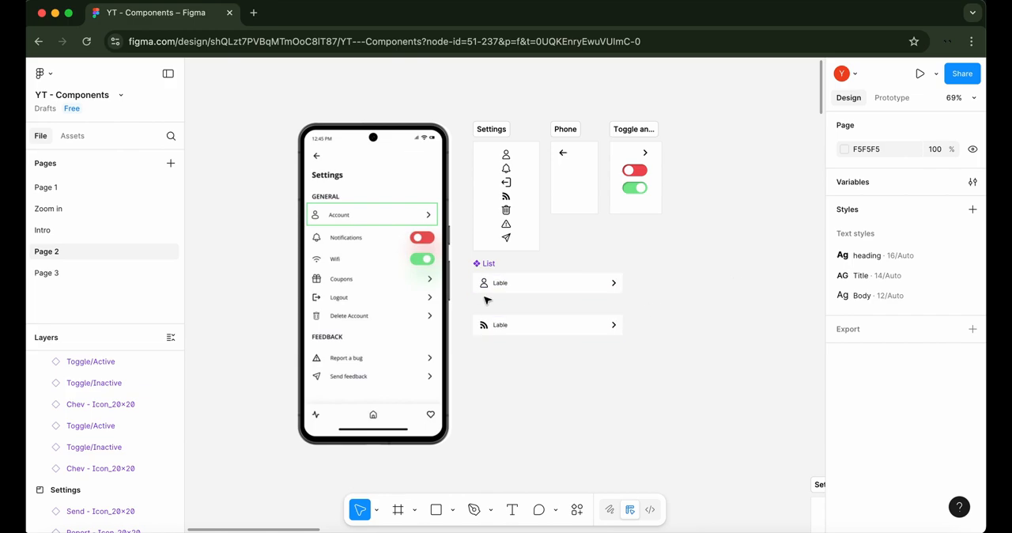
Create an instance swap property named Swap button for the chevron in the main List component
{"action": "left_click", "coordinate": [499, 320]}
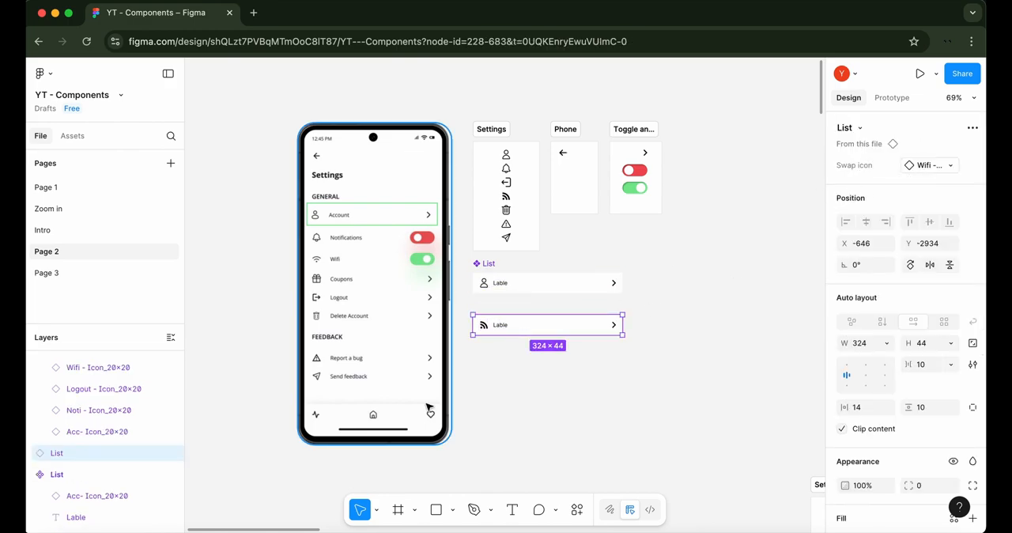
{"action": "left_click", "coordinate": [486, 284]}
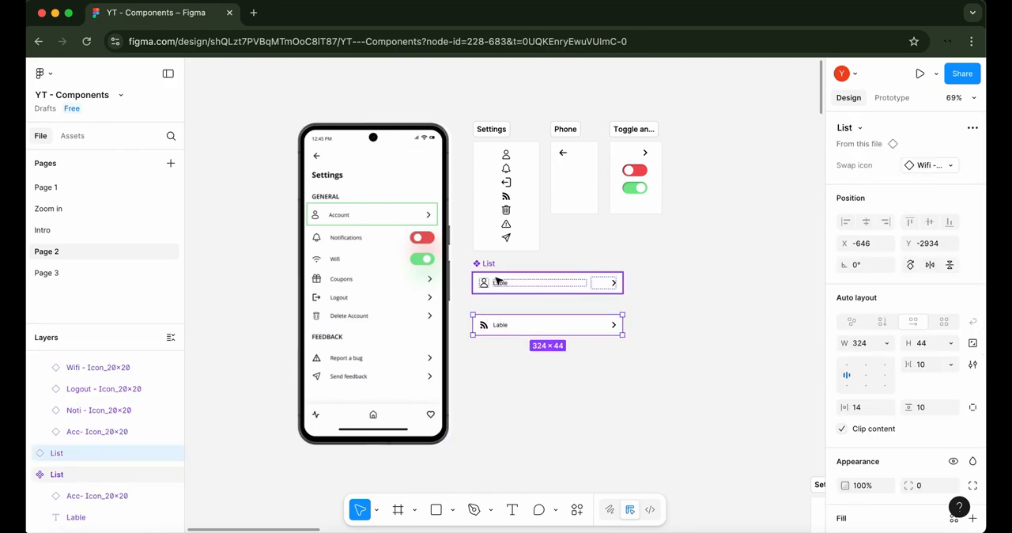
{"action": "left_click", "coordinate": [603, 285]}
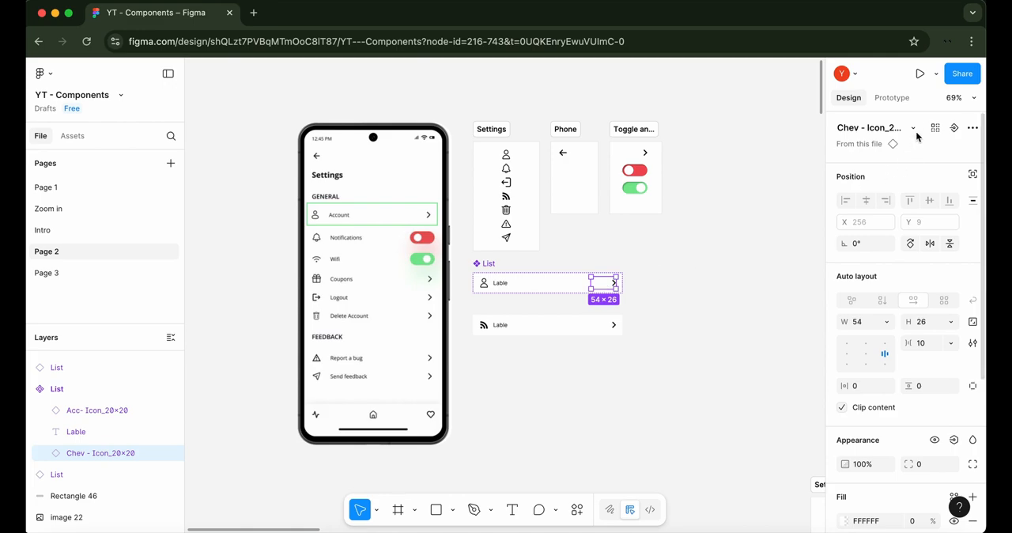
{"action": "left_click", "coordinate": [954, 128]}
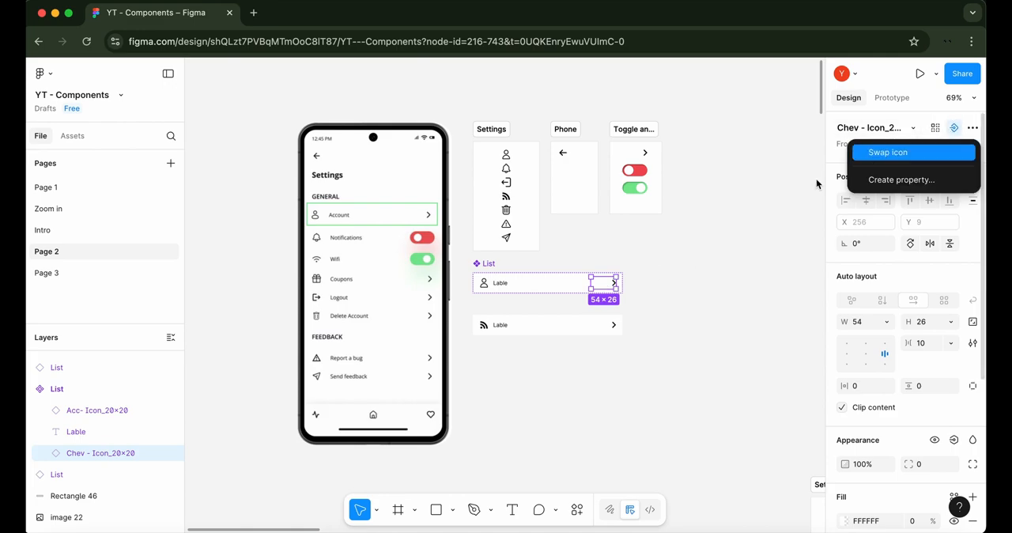
{"action": "left_click", "coordinate": [928, 178]}
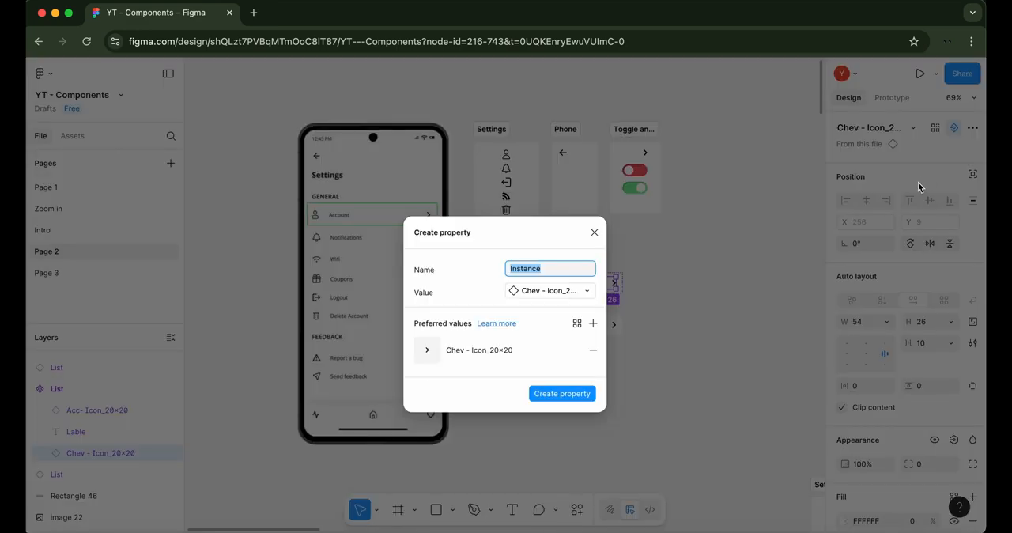
{"action": "key", "text": "BackSpace"}
{"action": "type", "text": "Swap button"}
{"action": "left_click", "coordinate": [575, 390]}
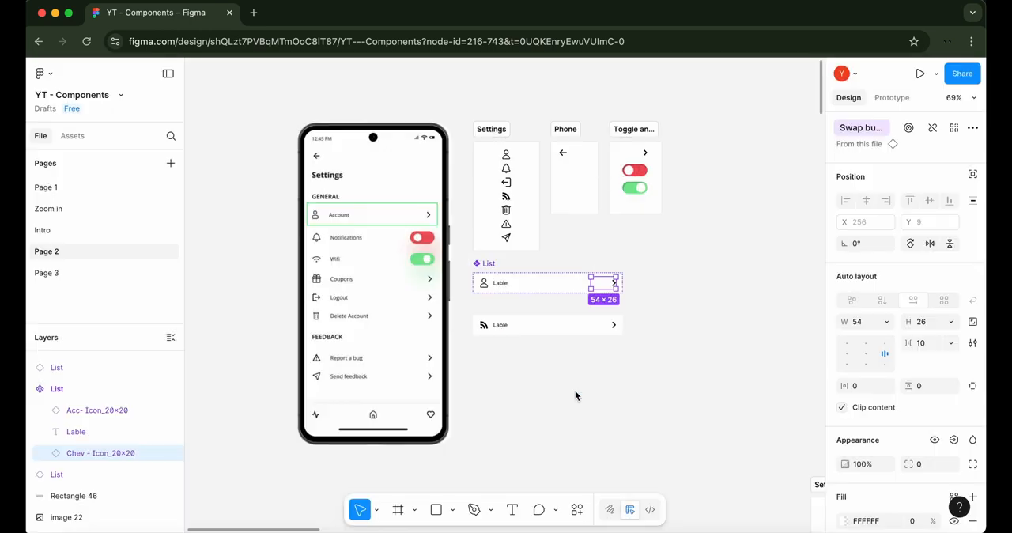
{"action": "left_click", "coordinate": [650, 297]}
Set the List instance's Swap button property to the Active toggle
{"action": "left_click", "coordinate": [517, 325]}
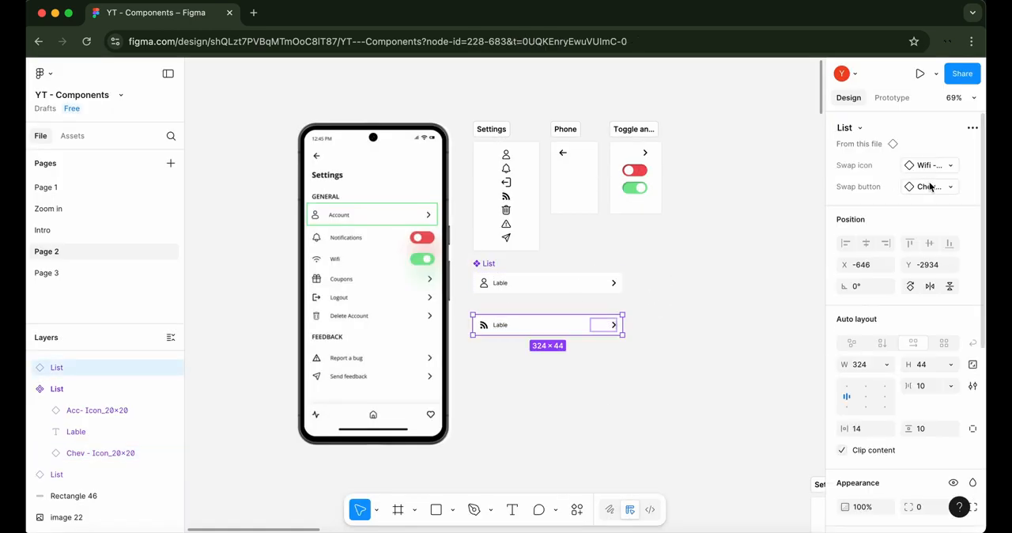
{"action": "left_click", "coordinate": [930, 186]}
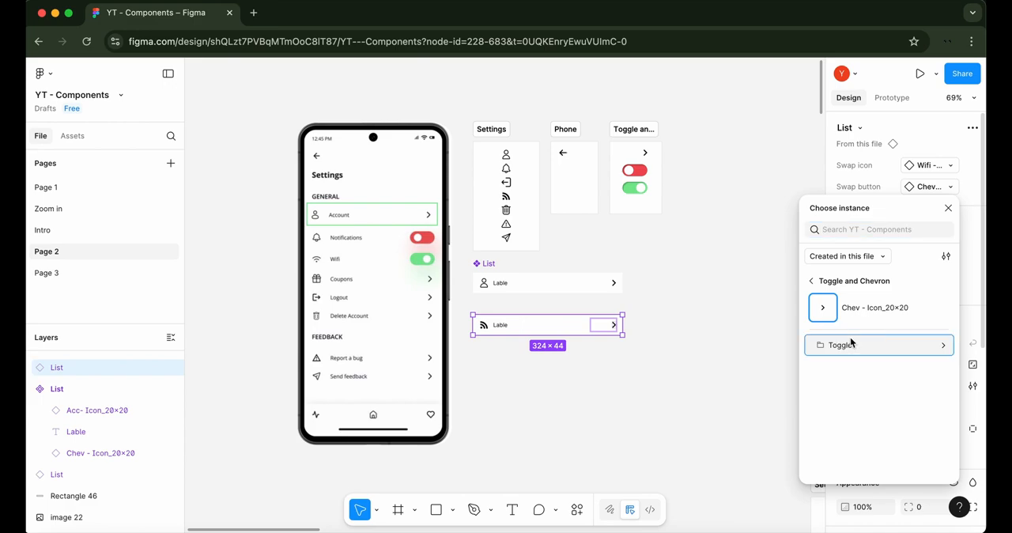
{"action": "left_click", "coordinate": [852, 343]}
{"action": "left_click", "coordinate": [883, 307]}
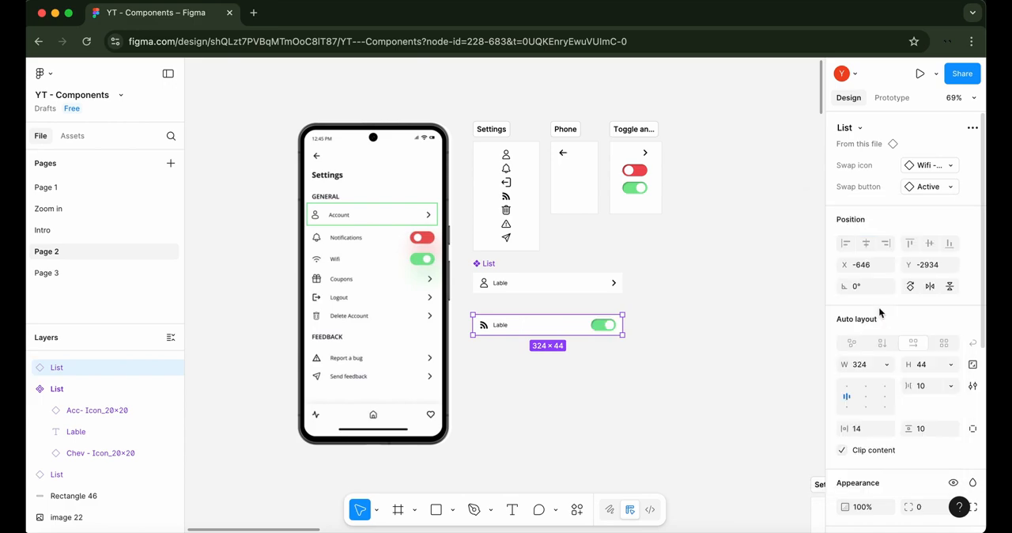
{"action": "left_click", "coordinate": [746, 349]}
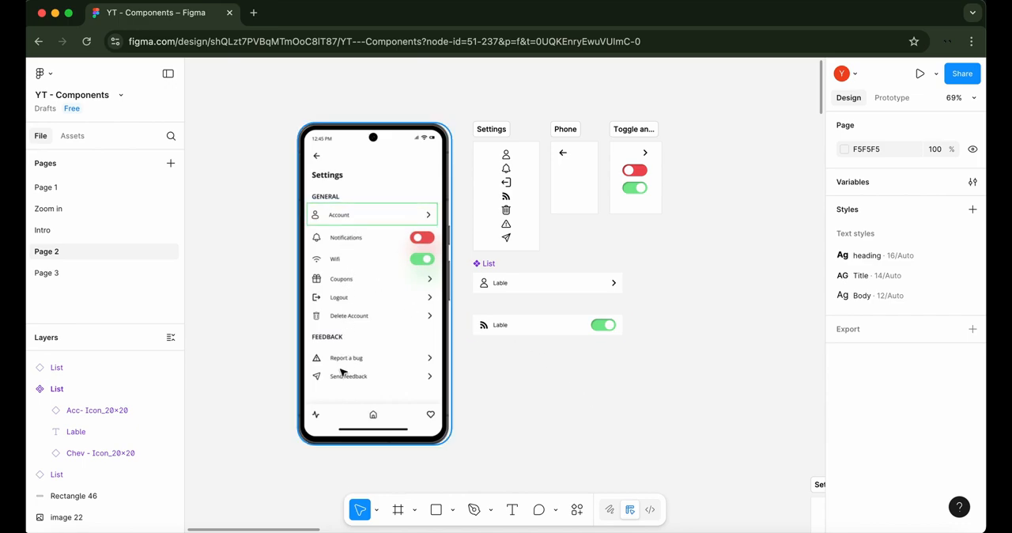
Change the List instance's label text to Wifi
{"action": "left_click", "coordinate": [504, 328]}
{"action": "left_click", "coordinate": [504, 328]}
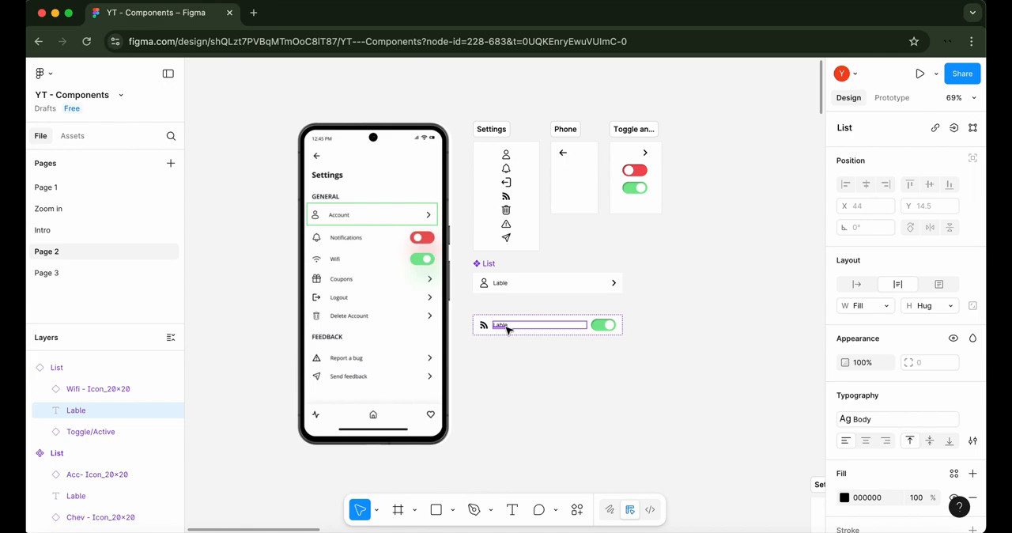
{"action": "double_click", "coordinate": [506, 326]}
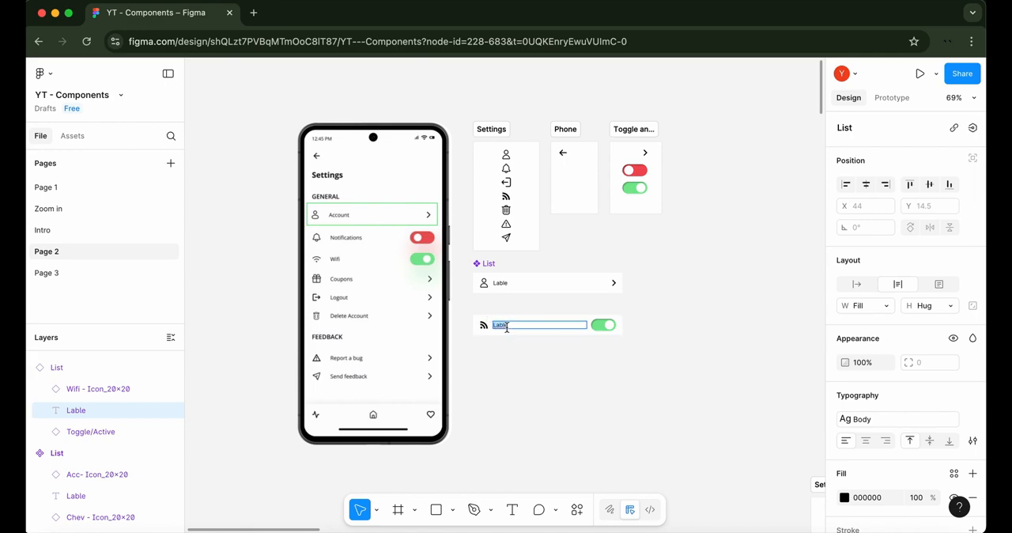
{"action": "type", "text": "Wifi"}
{"action": "key", "text": "Return"}
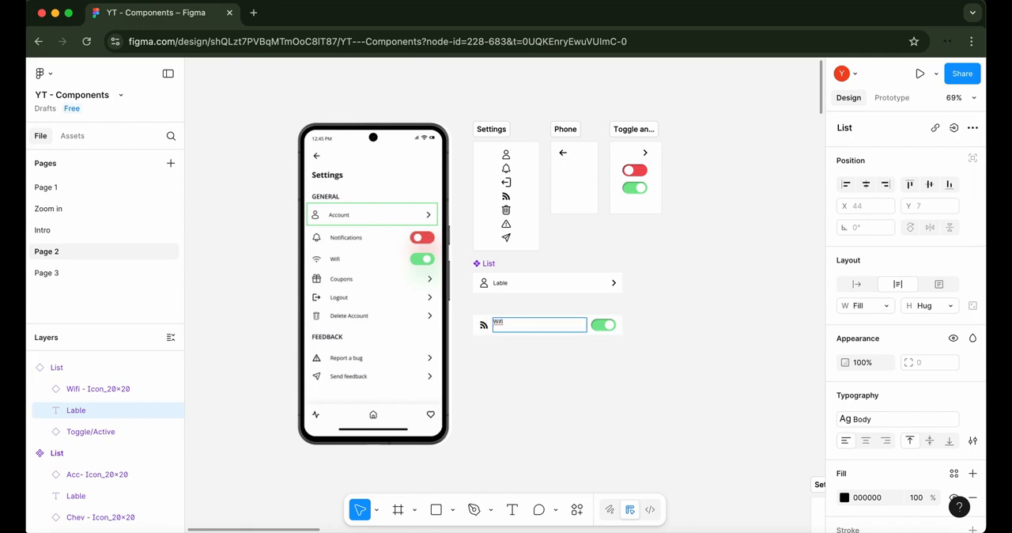
{"action": "key", "text": "BackSpace"}
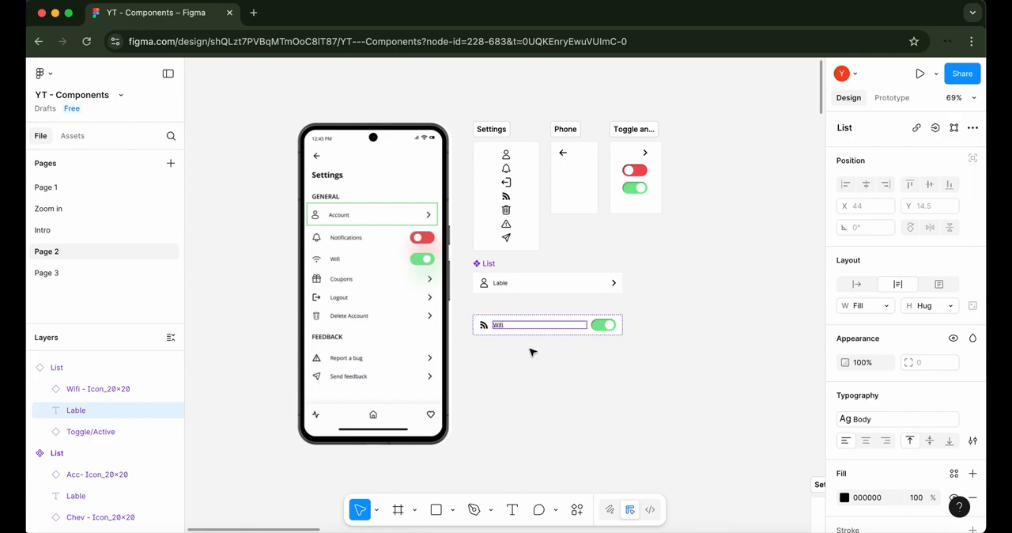
{"action": "left_click", "coordinate": [534, 353]}
Create a text property named Change lable, with the value Lable, for the label in the main List component
{"action": "double_click", "coordinate": [503, 287]}
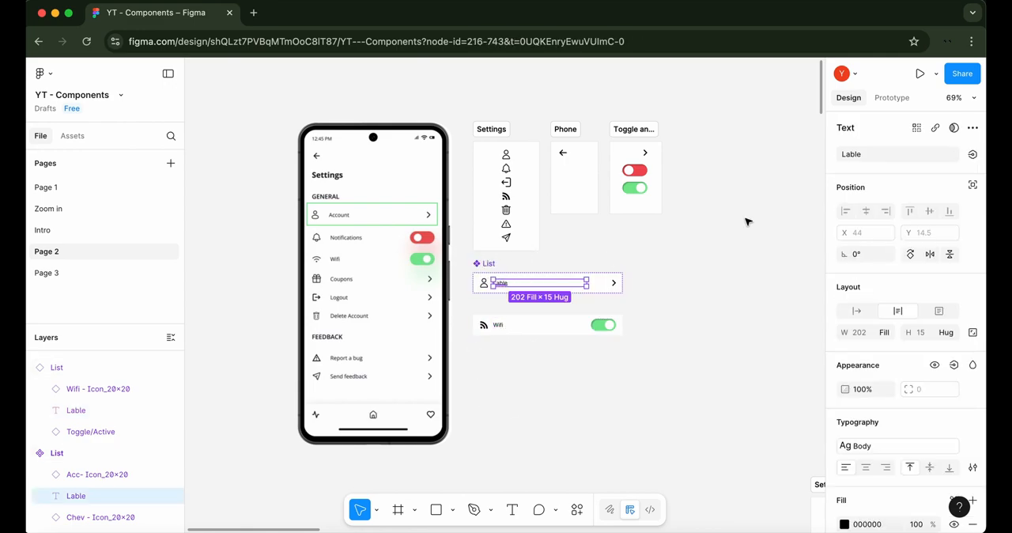
{"action": "left_click", "coordinate": [973, 154]}
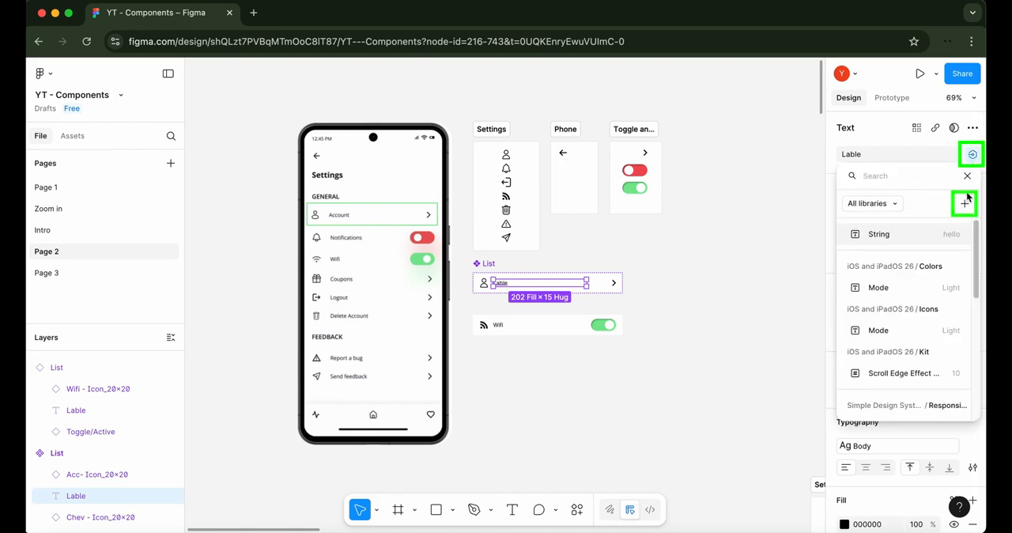
{"action": "left_click", "coordinate": [964, 203]}
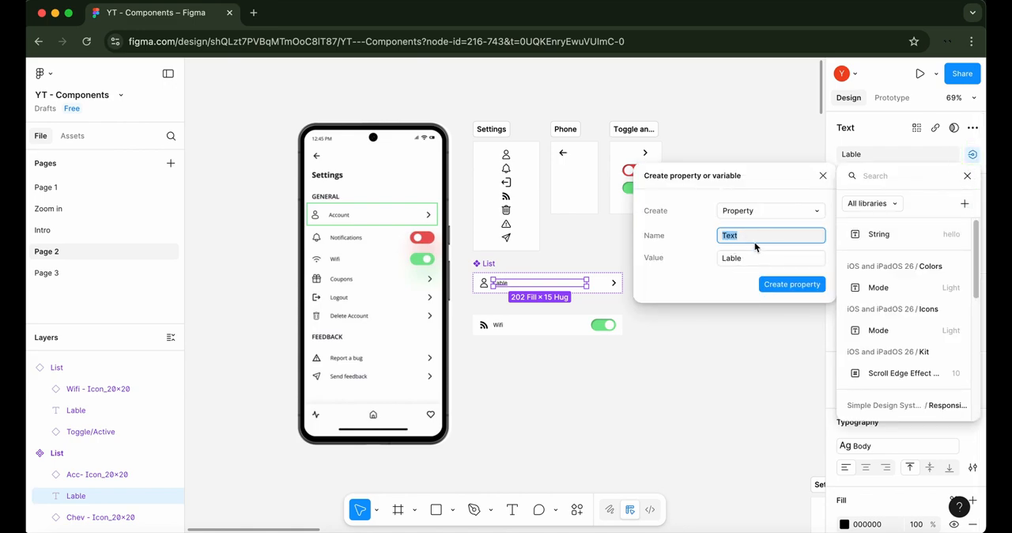
{"action": "left_click", "coordinate": [757, 235]}
{"action": "double_click", "coordinate": [732, 238]}
{"action": "key", "text": "BackSpace"}
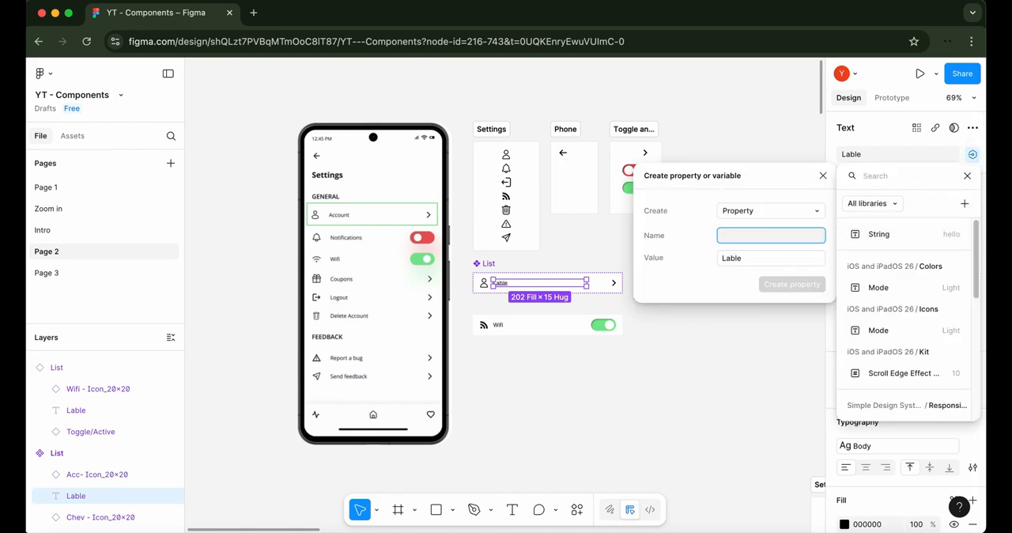
{"action": "type", "text": "Change"}
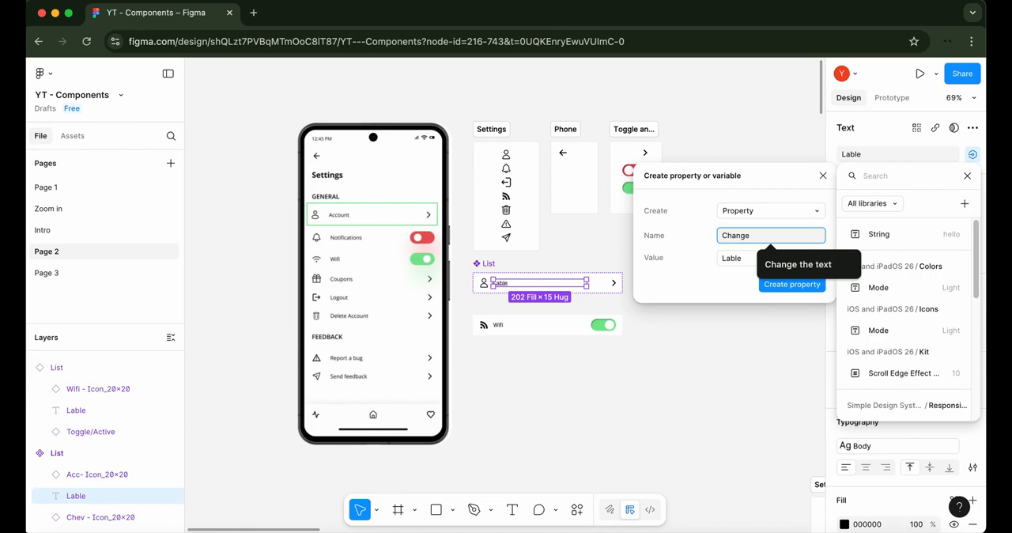
{"action": "type", "text": " lable"}
{"action": "key", "text": "Return"}
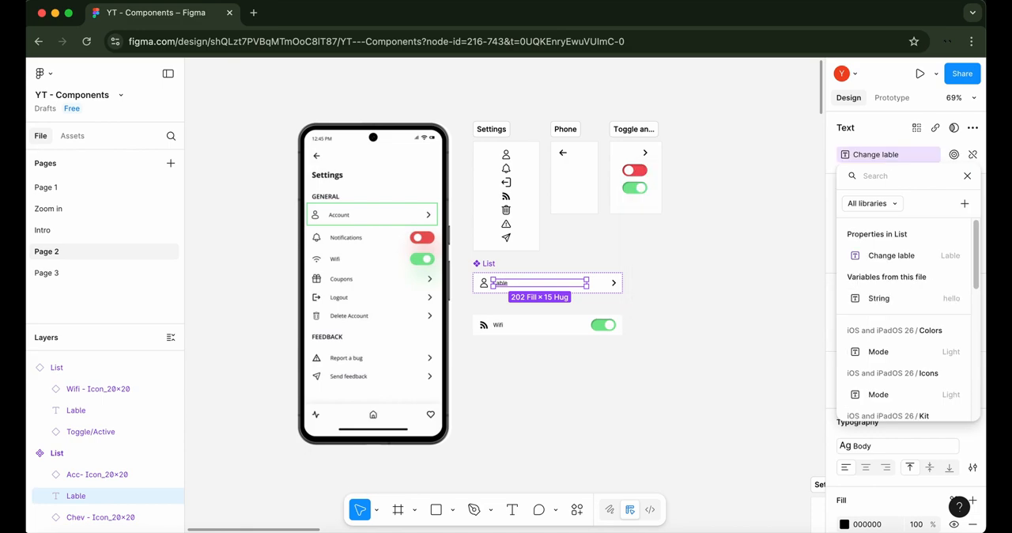
{"action": "key", "text": "Escape"}
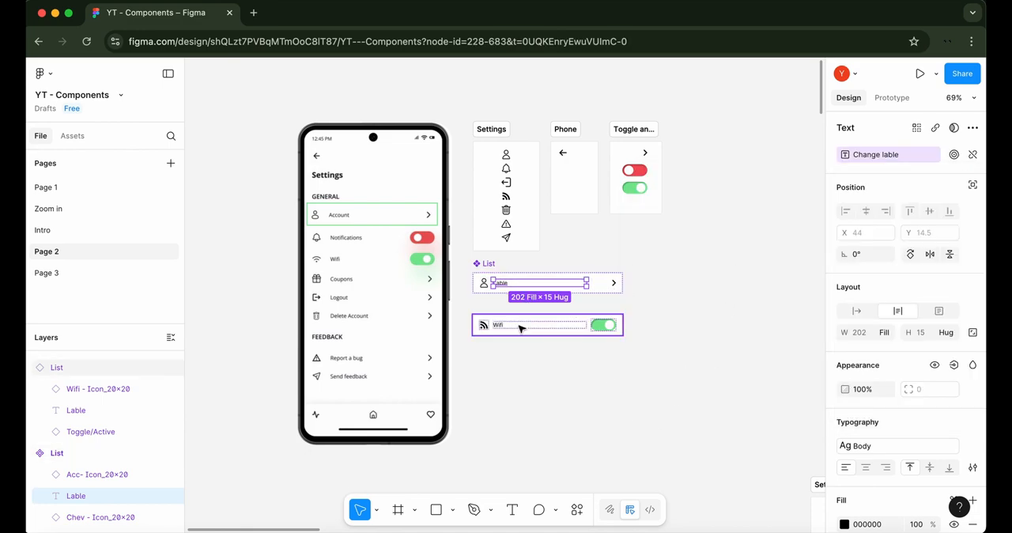
Set the Wifi List instance's Change lable property to Notifications
{"action": "left_click", "coordinate": [520, 326]}
{"action": "left_click", "coordinate": [936, 208]}
{"action": "key", "text": "BackSpace"}
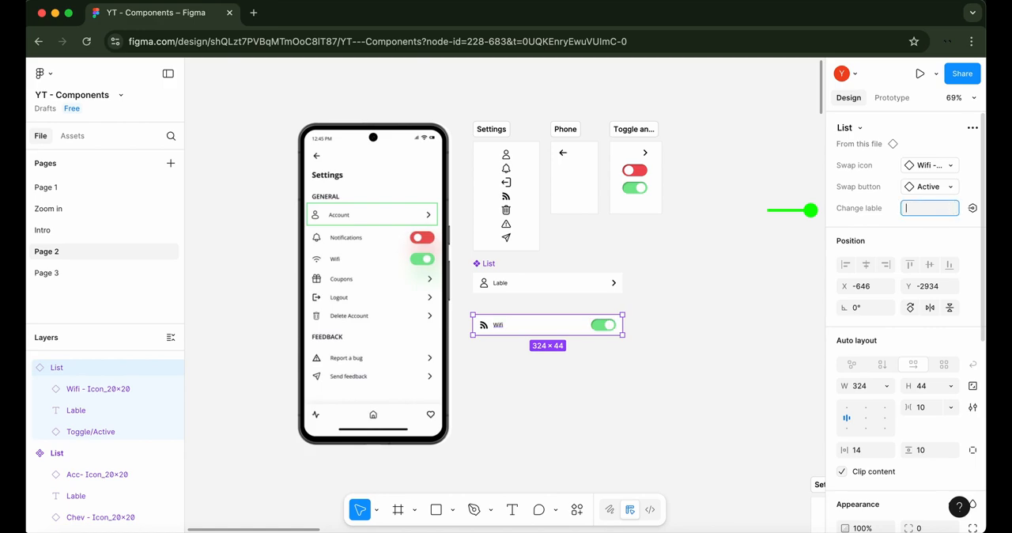
{"action": "type", "text": "N"}
{"action": "key", "text": "BackSpace"}
{"action": "type", "text": "Notifications"}
{"action": "key", "text": "Return"}
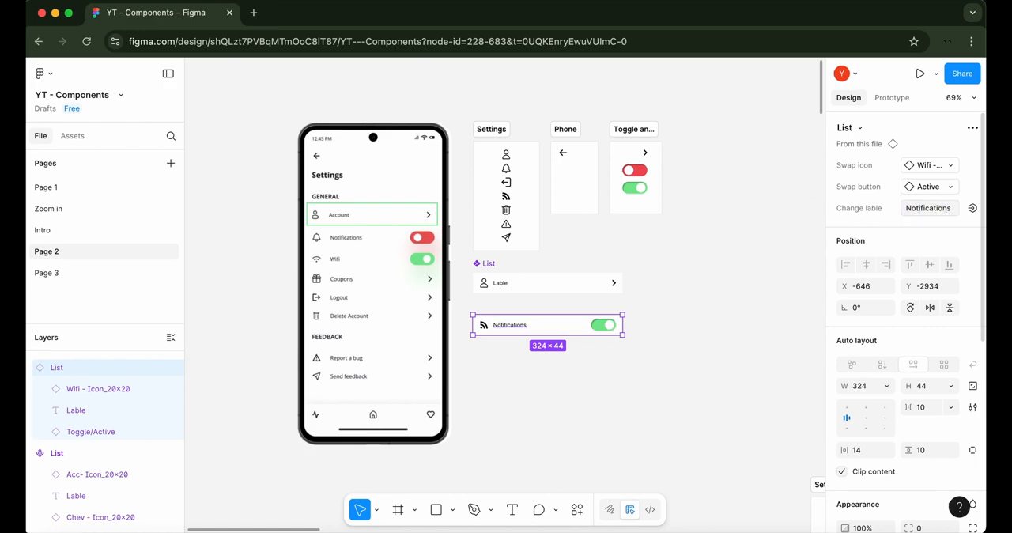
Set the same List instance's Change lable property to Wifi
{"action": "left_click", "coordinate": [926, 209]}
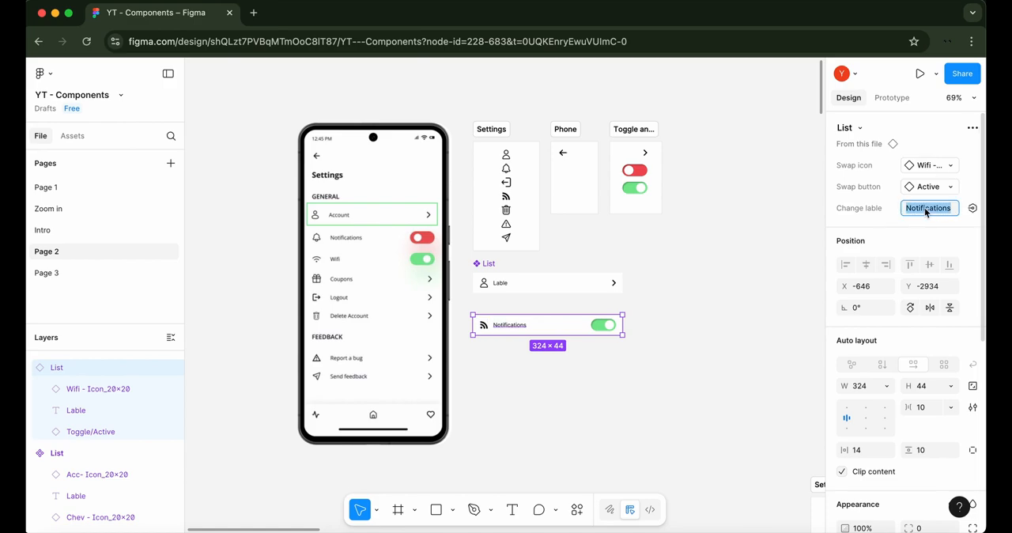
{"action": "type", "text": "Wifi"}
{"action": "key", "text": "Return"}
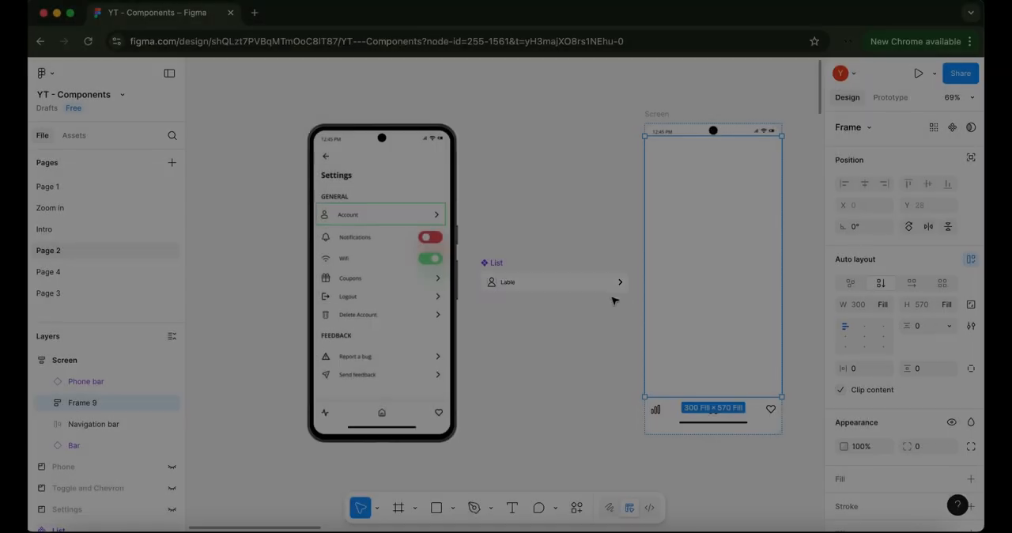
Place a List instance in the content frame of the Screen and set its width to fill the container
{"action": "left_click", "coordinate": [554, 284]}
{"action": "left_click_drag", "start_coordinate": [553, 285], "coordinate": [686, 248]}
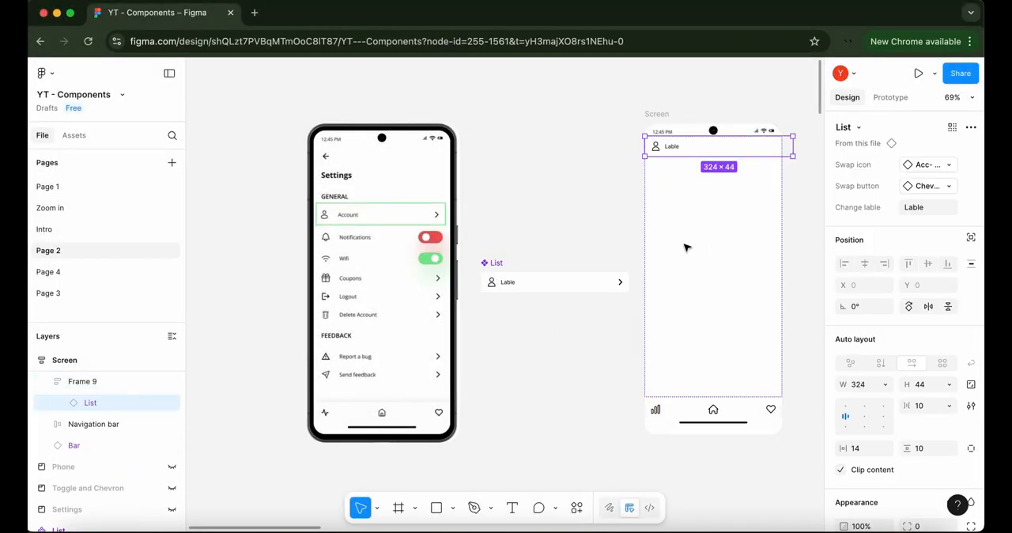
{"action": "left_click", "coordinate": [884, 385]}
{"action": "left_click", "coordinate": [877, 418]}
Set the new row's Change lable property to Account
{"action": "left_click", "coordinate": [922, 207]}
{"action": "type", "text": "Accounts"}
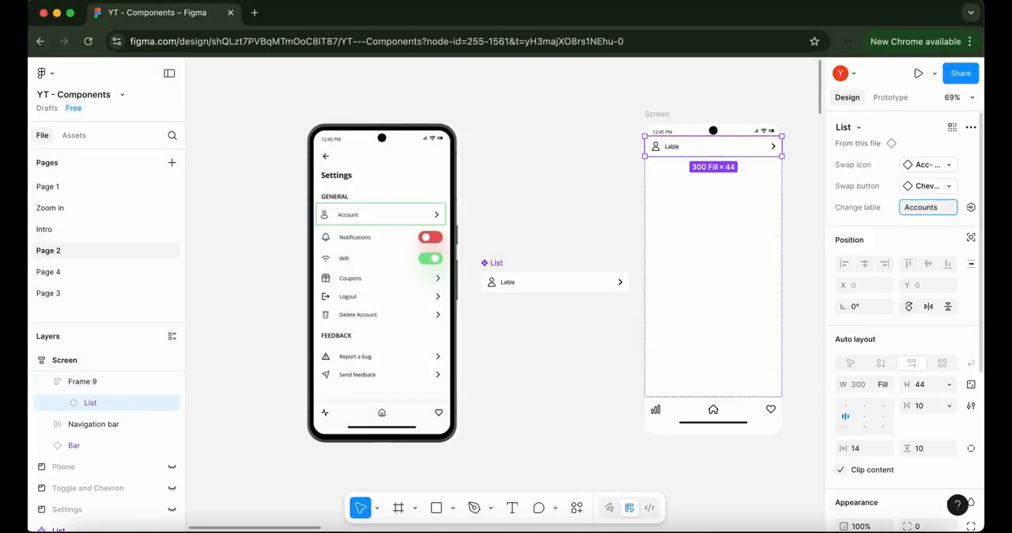
{"action": "key", "text": "BackSpace"}
{"action": "left_click", "coordinate": [800, 167]}
Duplicate the Account row and swap the copy's icon to Noti - Icon_20×20
{"action": "double_click", "coordinate": [693, 149]}
{"action": "key", "text": "super+d"}
{"action": "left_click", "coordinate": [918, 166]}
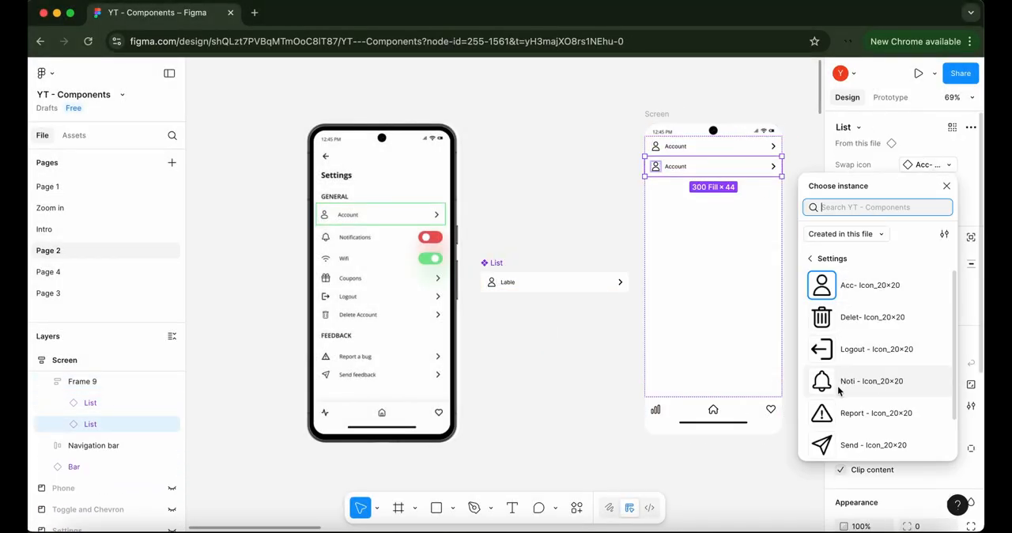
{"action": "left_click", "coordinate": [840, 382]}
Set the bell row's Swap button property to the Active toggle and its label to Notifications
{"action": "left_click", "coordinate": [927, 186]}
{"action": "left_click", "coordinate": [849, 339]}
{"action": "left_click", "coordinate": [926, 207]}
{"action": "type", "text": "Notificatio"}
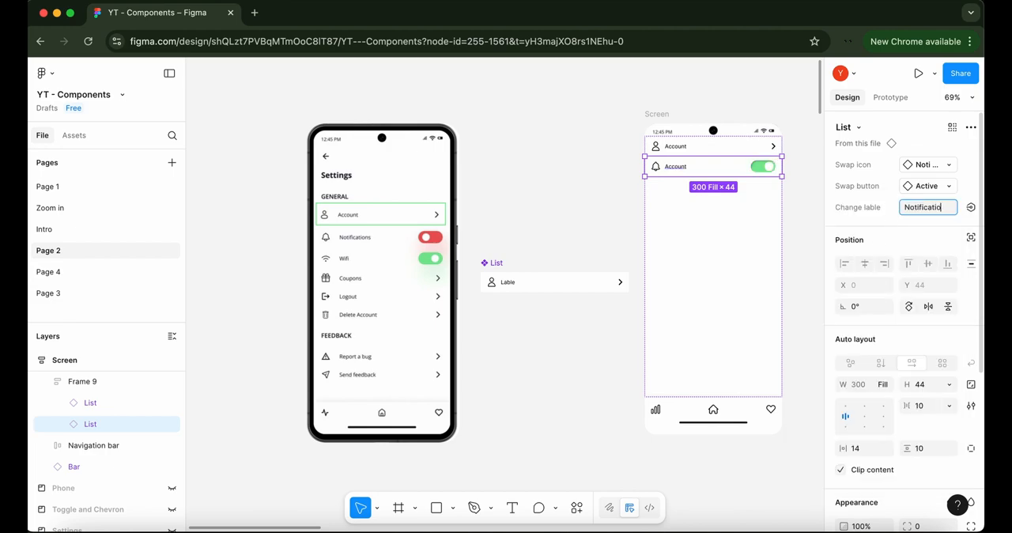
{"action": "type", "text": "ns"}
{"action": "left_click", "coordinate": [800, 169]}
Duplicate the Notifications row and swap the copy's icon to Wifi - Icon_20×20
{"action": "double_click", "coordinate": [733, 167]}
{"action": "key", "text": "super+d"}
{"action": "left_click", "coordinate": [927, 165]}
{"action": "left_click", "coordinate": [858, 434]}
Set the Swap button property of the row with the Wifi icon to the Inactive toggle
{"action": "left_click", "coordinate": [941, 189]}
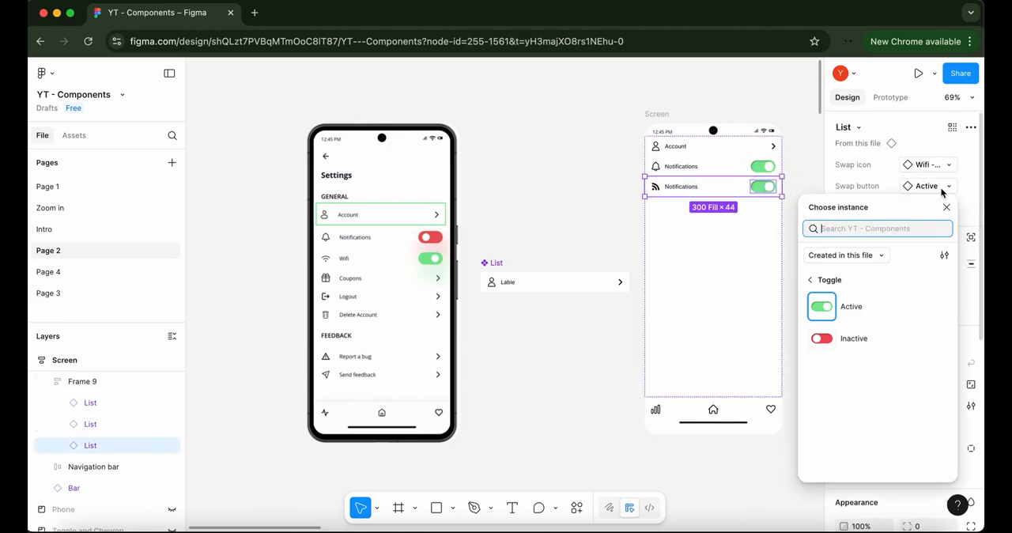
{"action": "left_click", "coordinate": [854, 339]}
{"action": "left_click", "coordinate": [800, 169]}
Duplicate the row with the Wifi icon and swap the copy's icon to Logout - Icon_20×20
{"action": "double_click", "coordinate": [707, 190]}
{"action": "key", "text": "super+d"}
{"action": "left_click", "coordinate": [926, 166]}
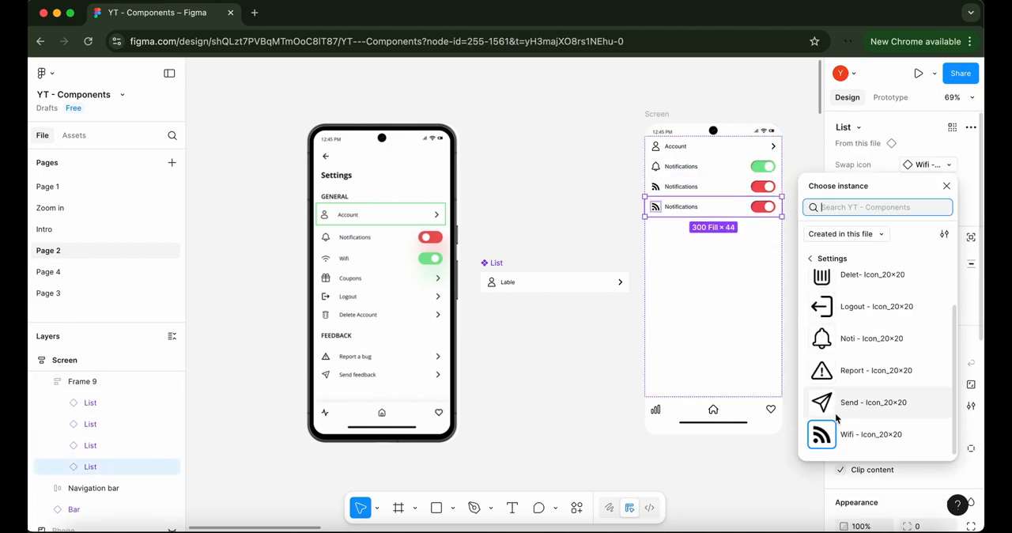
{"action": "scroll", "coordinate": [836, 417], "scroll_direction": "up", "scroll_amount": 1}
{"action": "left_click", "coordinate": [827, 346]}
Label the row with the logout icon Logout and set its Swap button property to the chevron
{"action": "left_click", "coordinate": [933, 210]}
{"action": "type", "text": "Logout"}
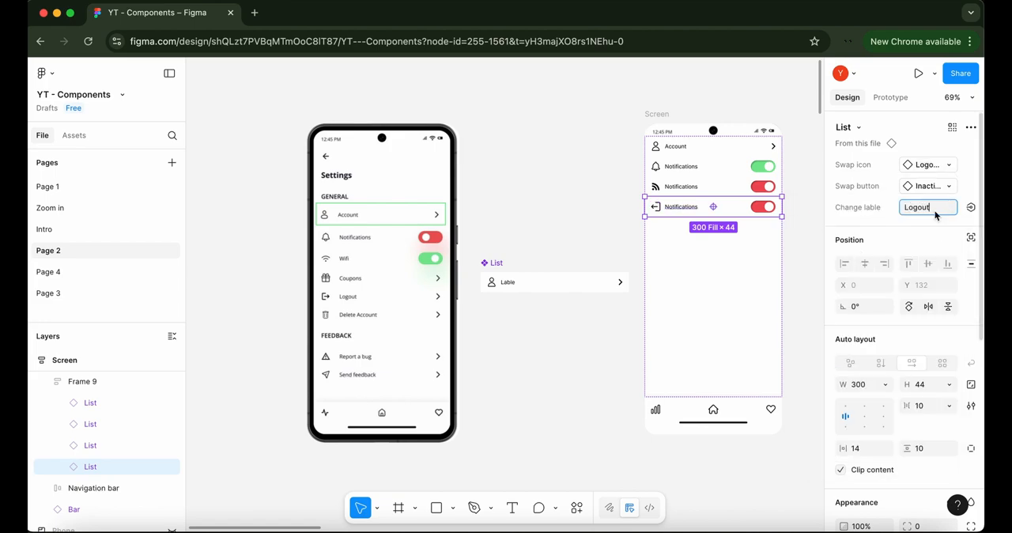
{"action": "left_click", "coordinate": [704, 208]}
{"action": "double_click", "coordinate": [705, 208]}
{"action": "left_click", "coordinate": [927, 186]}
{"action": "left_click", "coordinate": [859, 293]}
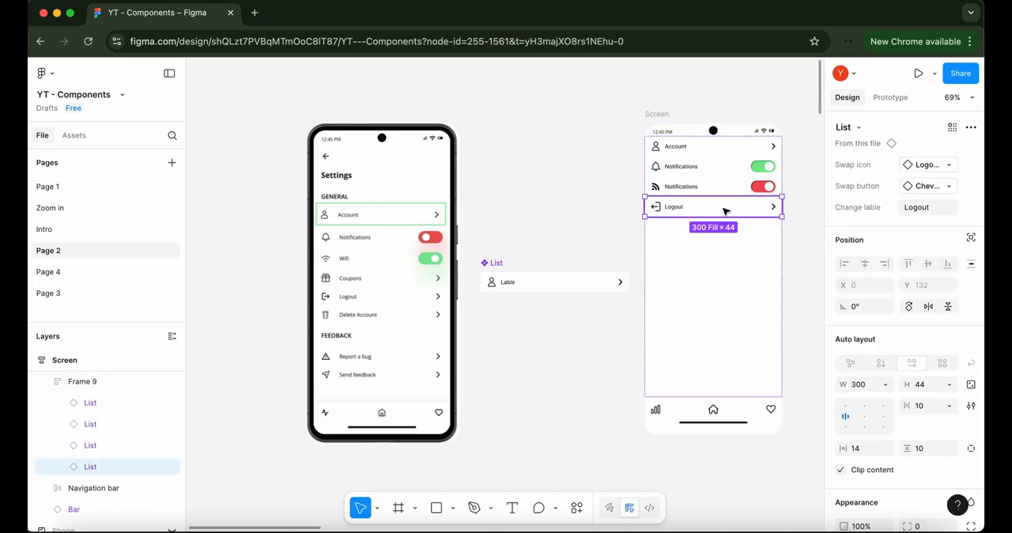
Duplicate the Logout row and swap the copy's icon to Delet- Icon_20×20
{"action": "key", "text": "super+d"}
{"action": "left_click", "coordinate": [927, 164]}
{"action": "left_click", "coordinate": [852, 283]}
Set the Change lable property of the row with the trash icon to Delete Account
{"action": "left_click", "coordinate": [933, 207]}
{"action": "type", "text": "Delete "}
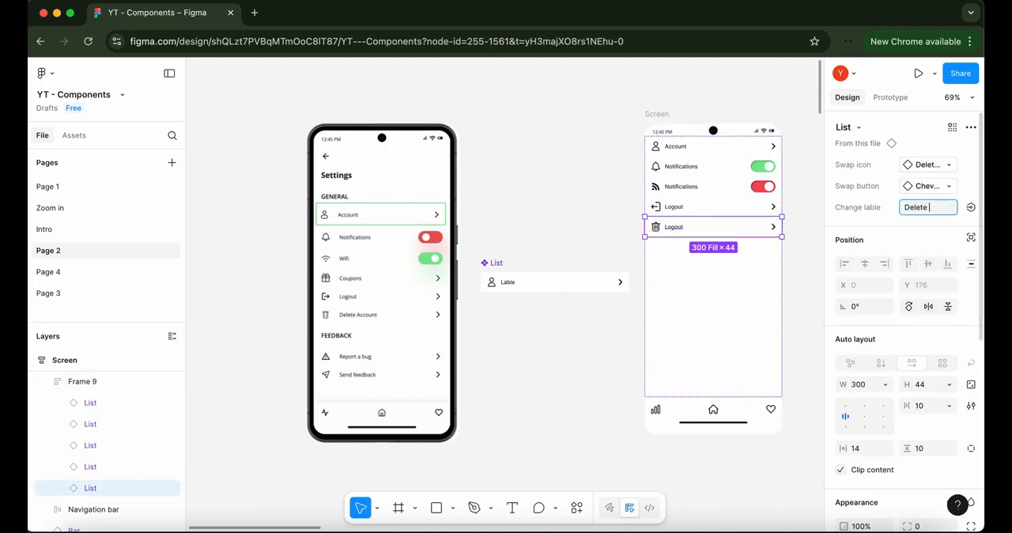
{"action": "type", "text": "Account"}
{"action": "key", "text": "Return"}
Duplicate the Delete Account row and swap the copy's icon to Report - Icon_20×20
{"action": "key", "text": "super+d"}
{"action": "left_click", "coordinate": [927, 164]}
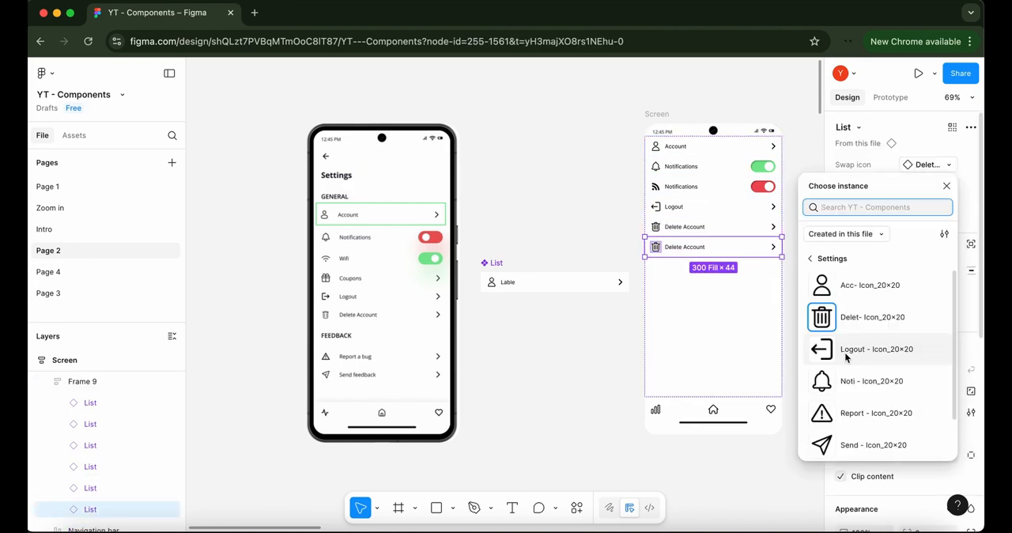
{"action": "left_click", "coordinate": [876, 413]}
Set the Change lable property of the row with the warning icon to Report a bug
{"action": "left_click", "coordinate": [924, 207]}
{"action": "type", "text": "Report a bu"}
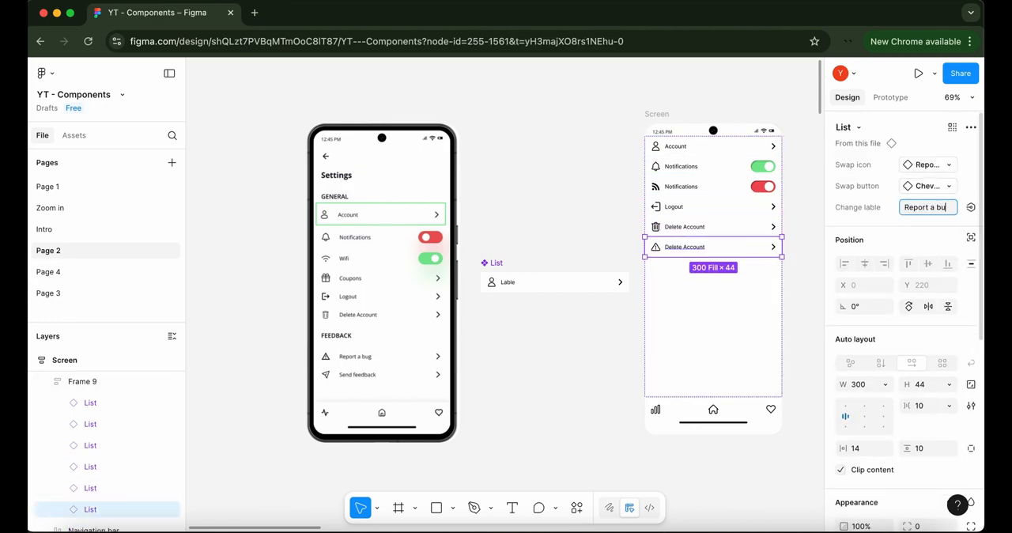
{"action": "type", "text": "g"}
{"action": "left_click", "coordinate": [802, 251]}
Duplicate the Report a bug row and set the copy's Change lable property to Send Feedback
{"action": "double_click", "coordinate": [712, 251]}
{"action": "key", "text": "super+d"}
{"action": "left_click", "coordinate": [927, 207]}
{"action": "type", "text": "Send Feedba"}
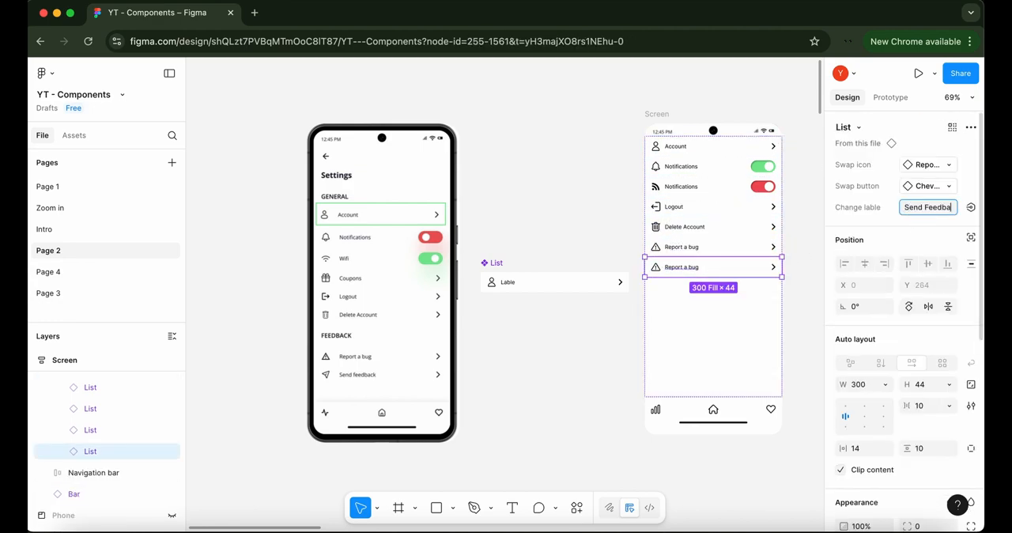
{"action": "type", "text": "ck"}
{"action": "left_click", "coordinate": [582, 363]}
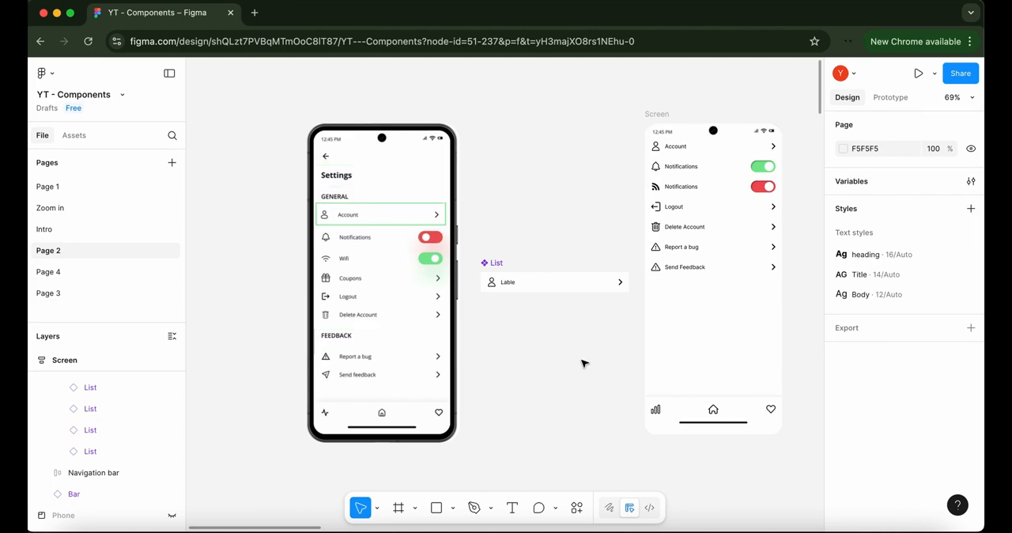
Hide the account icon in the main List component and show it again
{"action": "left_click", "coordinate": [518, 282]}
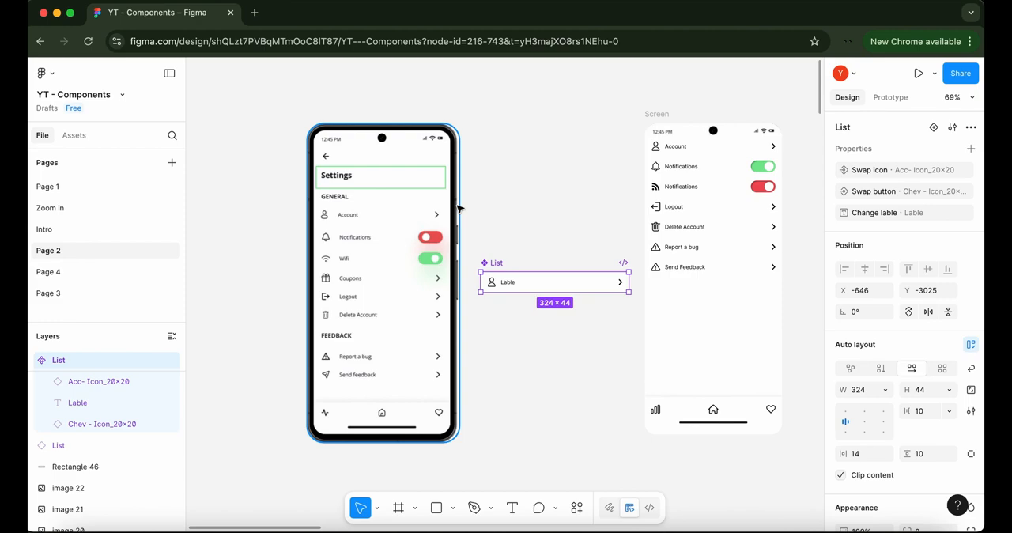
{"action": "left_click", "coordinate": [868, 169]}
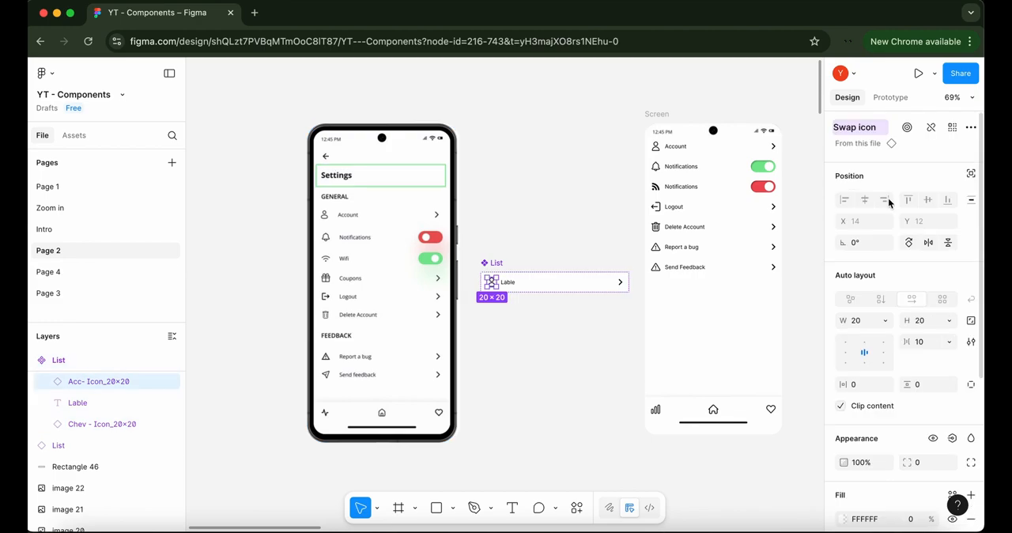
{"action": "left_click", "coordinate": [932, 438]}
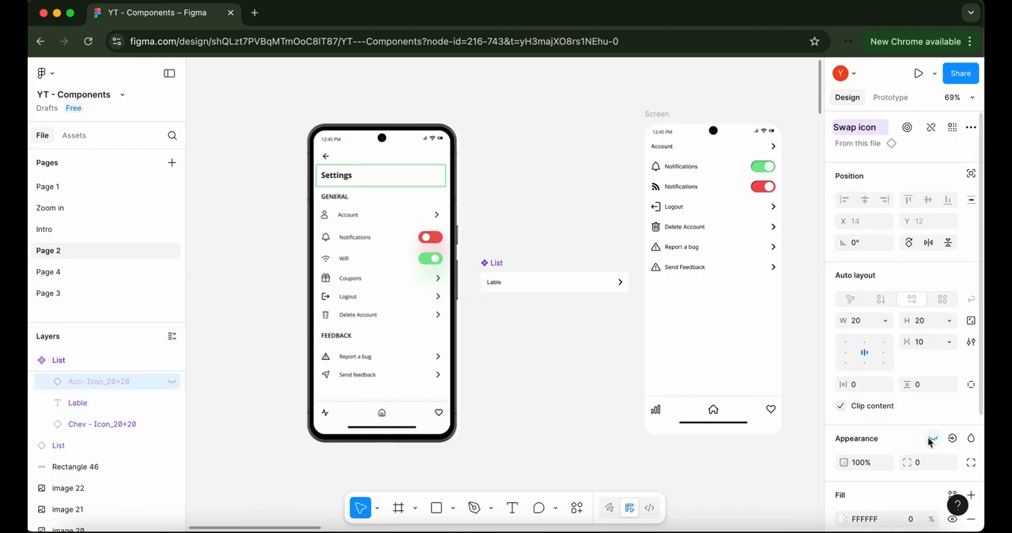
{"action": "left_click", "coordinate": [931, 440]}
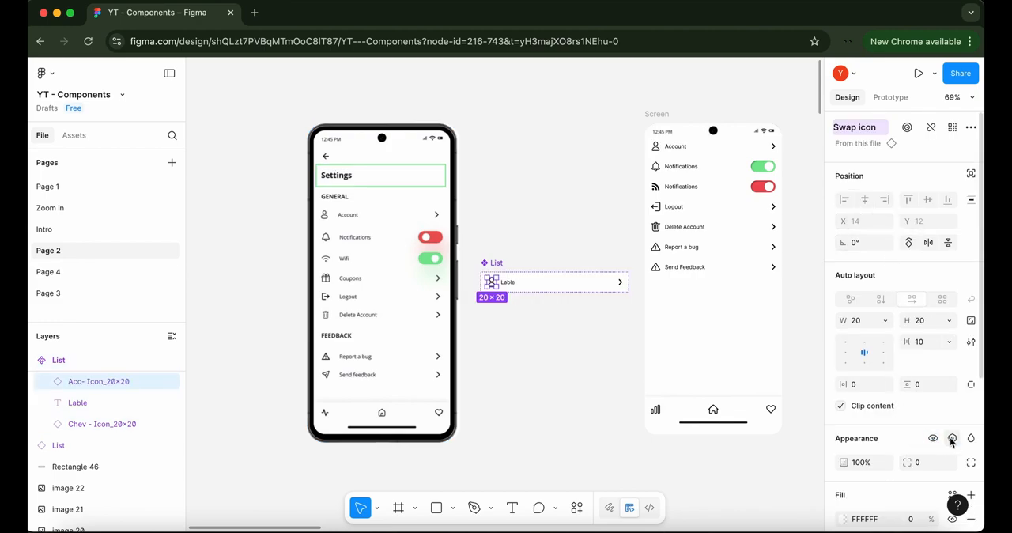
Create a visibility property named Show icon, with the value True, for the account icon in the main List component
{"action": "left_click", "coordinate": [951, 440]}
{"action": "right_click", "coordinate": [951, 441]}
{"action": "left_click", "coordinate": [952, 442]}
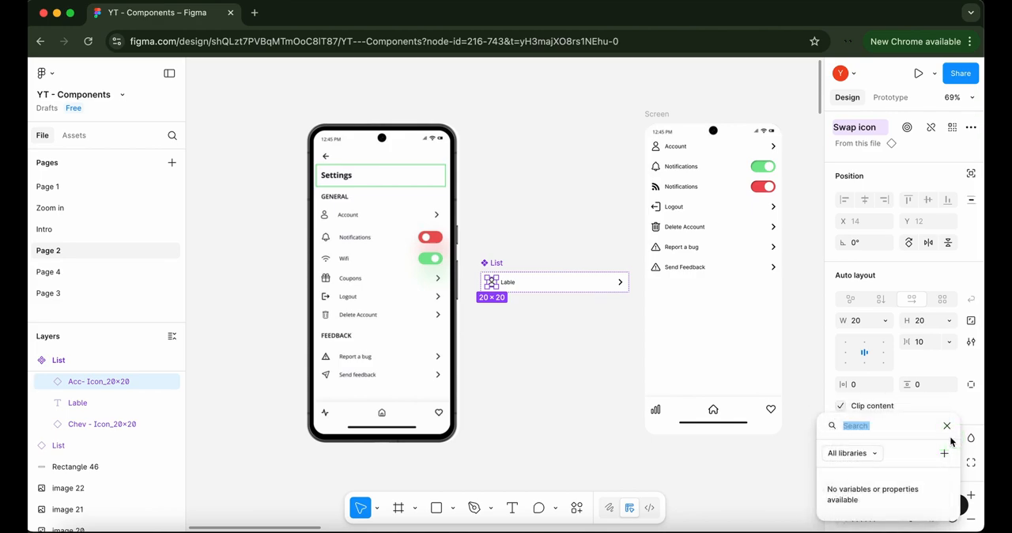
{"action": "left_click", "coordinate": [945, 453]}
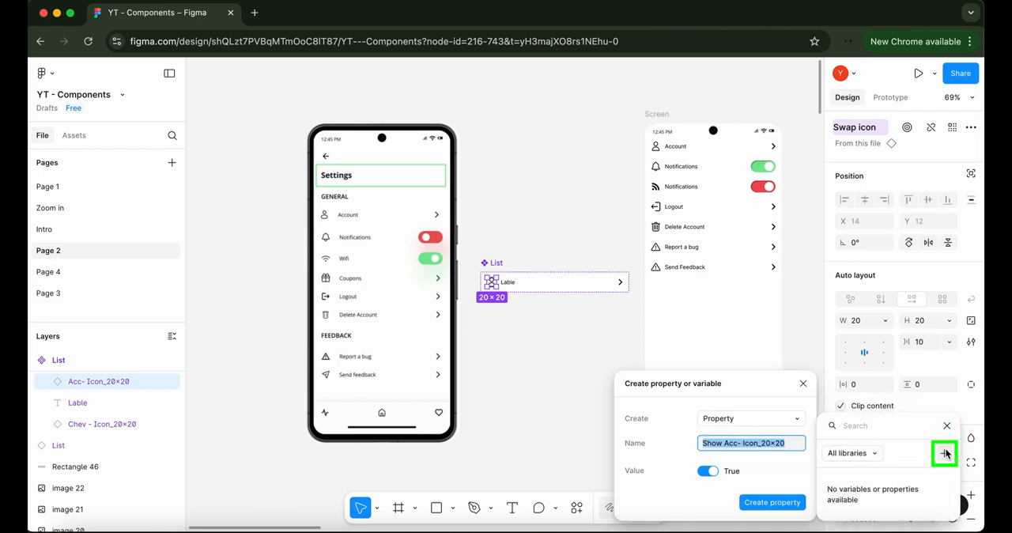
{"action": "key", "text": "BackSpace"}
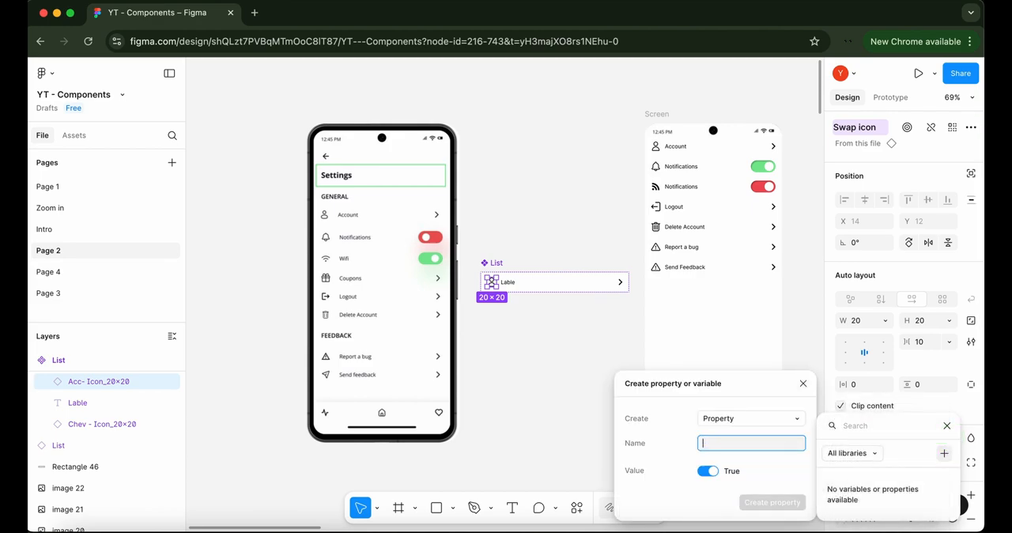
{"action": "type", "text": "Show"}
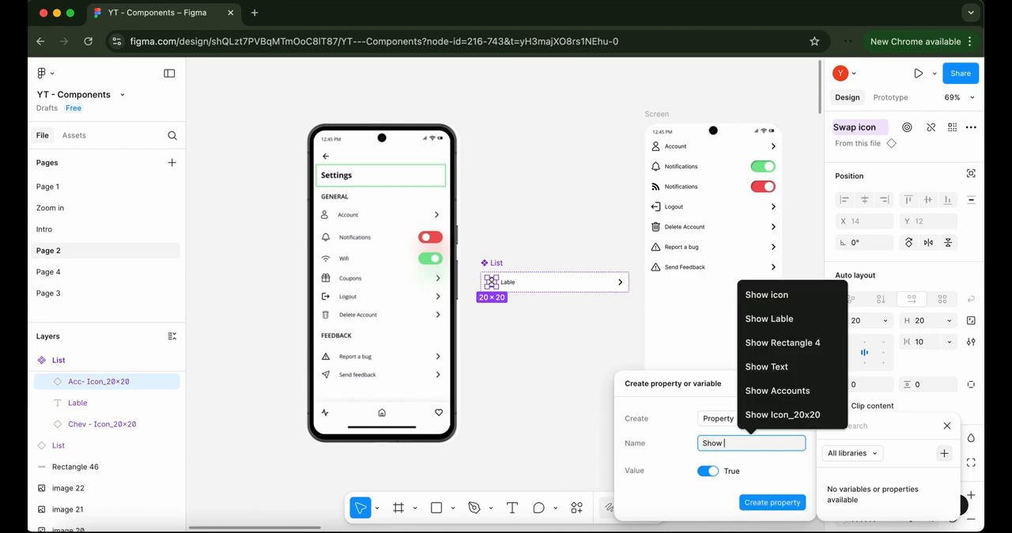
{"action": "type", "text": " icon"}
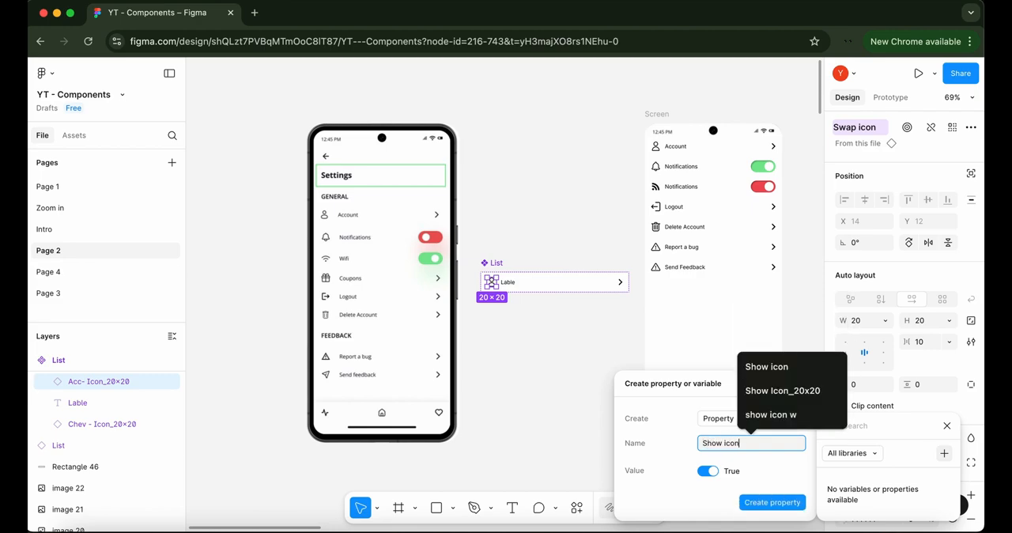
{"action": "key", "text": "Return"}
{"action": "key", "text": "Return"}
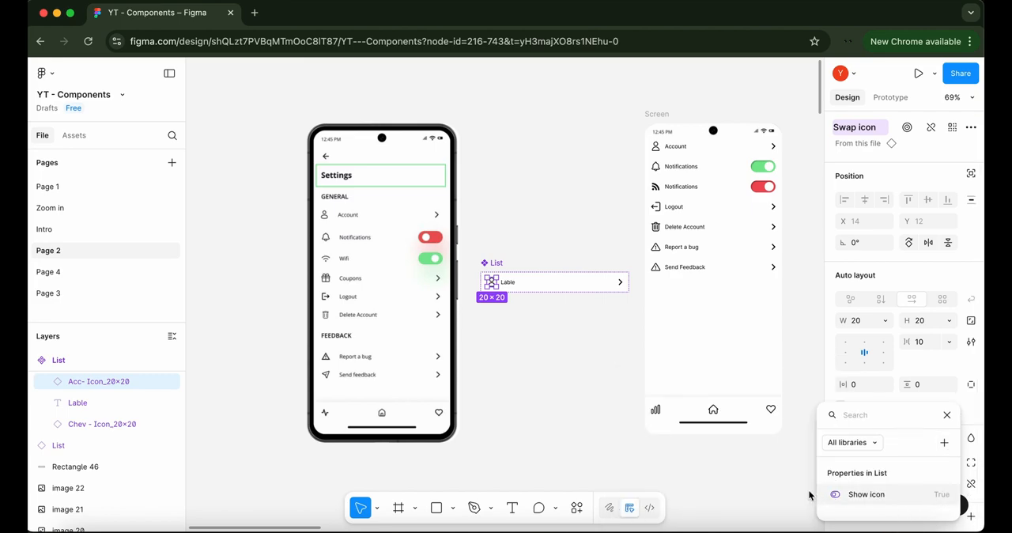
{"action": "key", "text": "Escape"}
{"action": "left_click", "coordinate": [746, 481]}
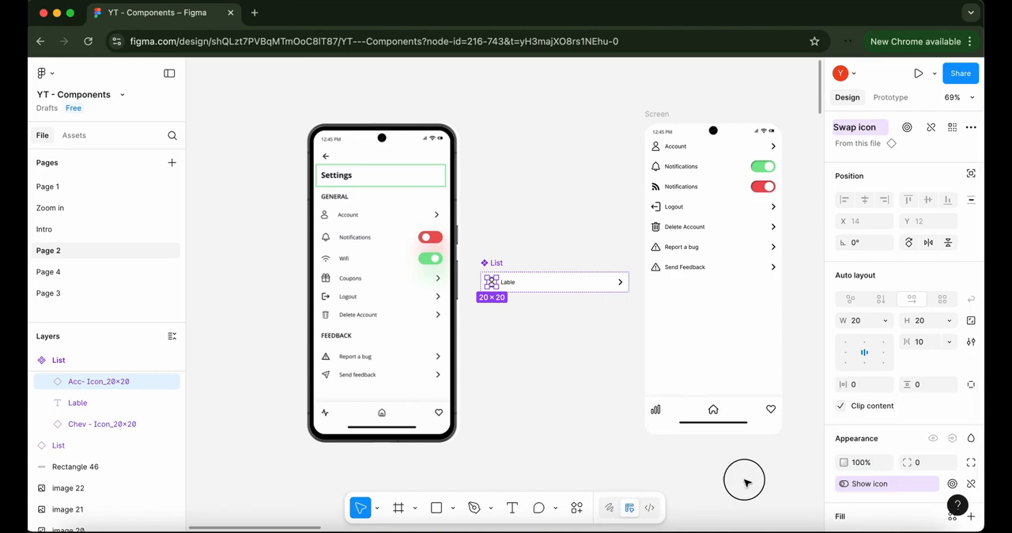
Create a visibility property named Show button, with the value True, for the chevron in the main List component
{"action": "left_click", "coordinate": [616, 282]}
{"action": "left_click", "coordinate": [616, 282]}
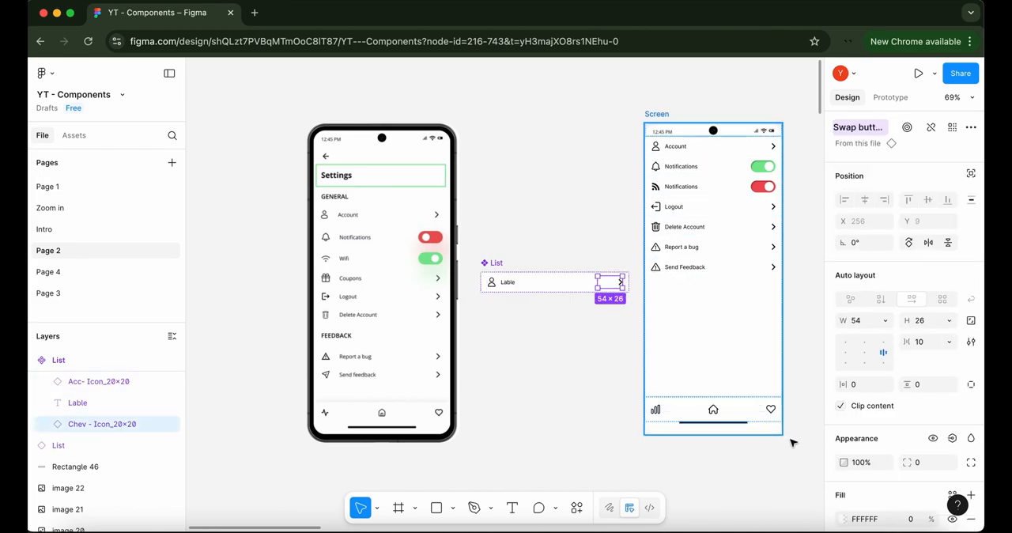
{"action": "left_click", "coordinate": [952, 439]}
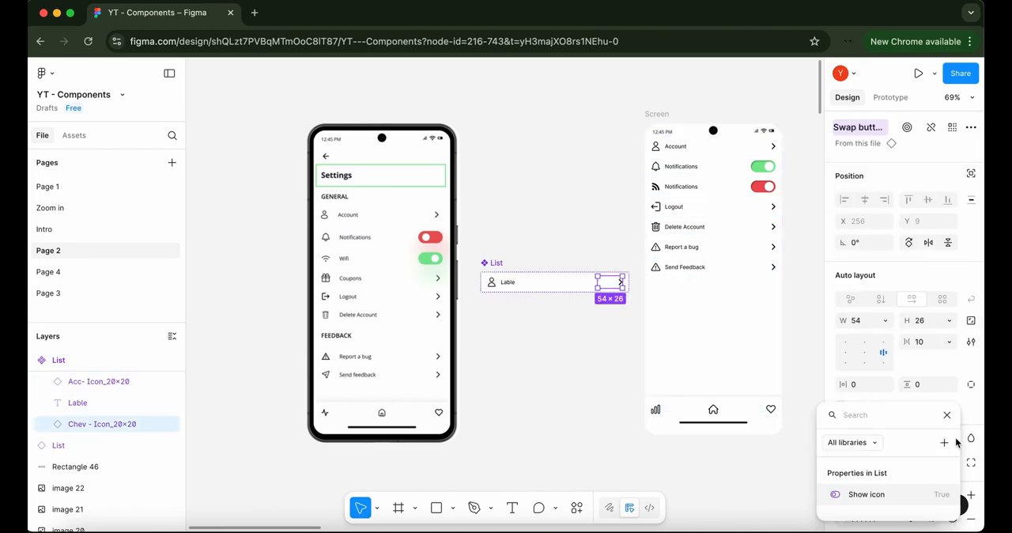
{"action": "left_click", "coordinate": [945, 444]}
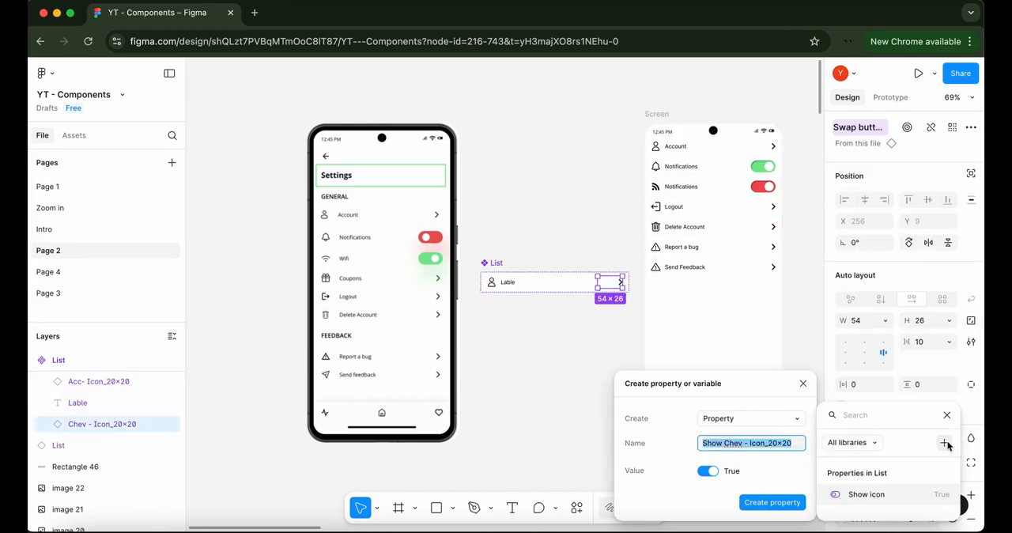
{"action": "type", "text": "Show "}
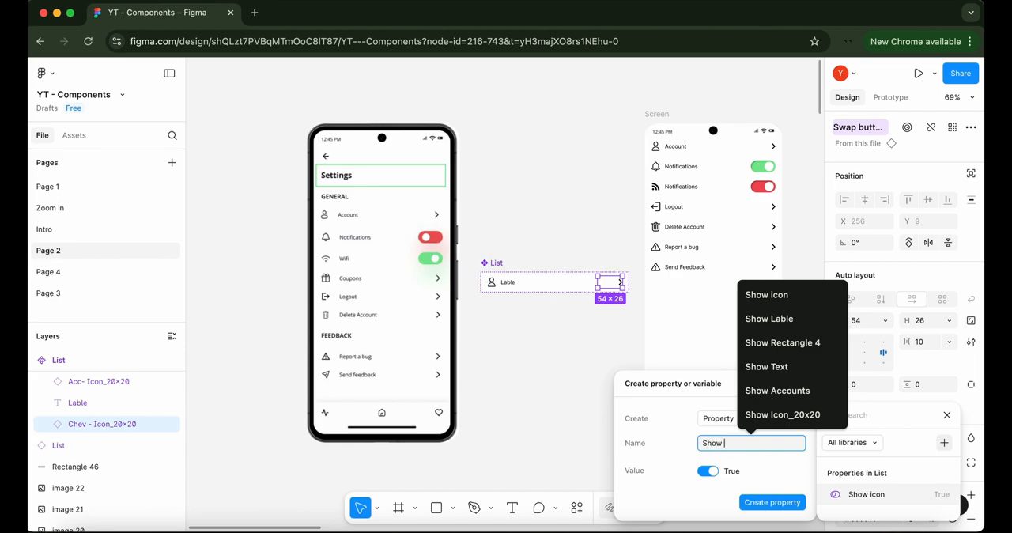
{"action": "type", "text": "button"}
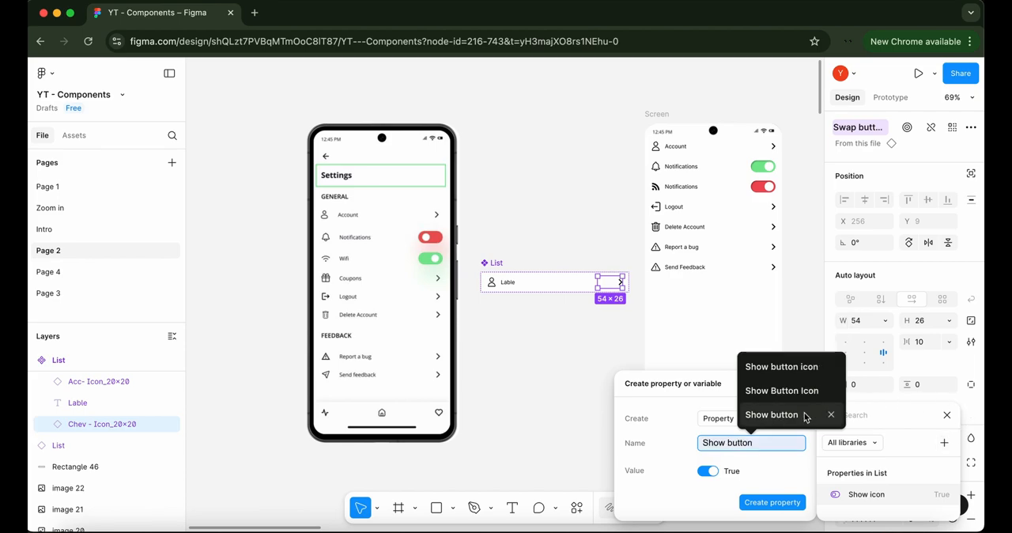
{"action": "left_click", "coordinate": [806, 414]}
{"action": "left_click", "coordinate": [785, 503]}
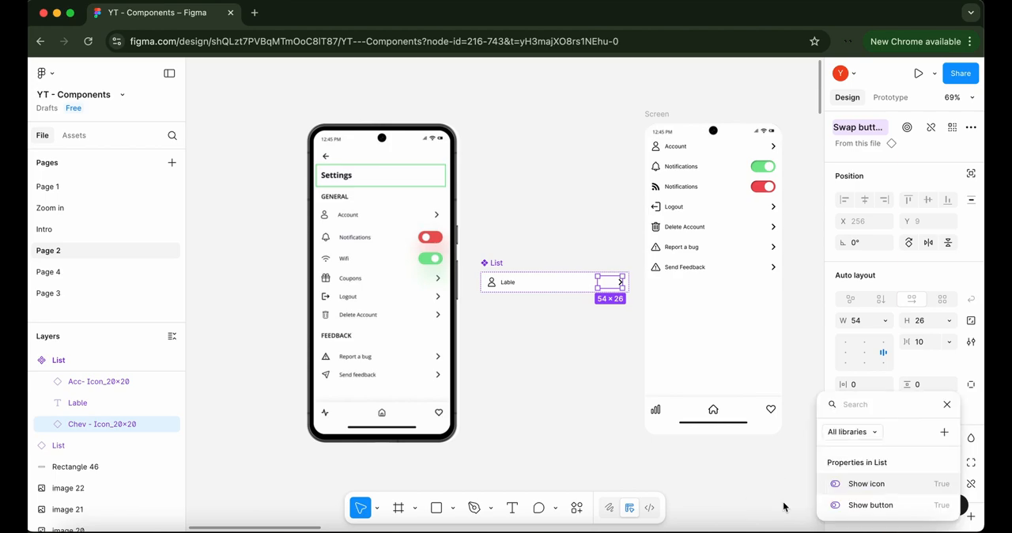
{"action": "left_click", "coordinate": [523, 333]}
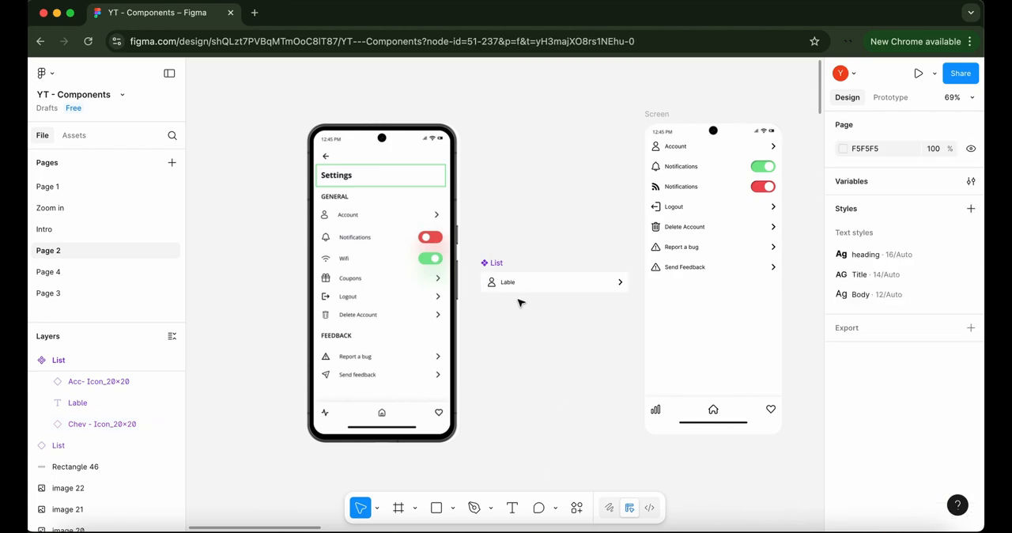
Place an instance of the List component below the main one and set its Change lable property to Settings
{"action": "left_click", "coordinate": [521, 285]}
{"action": "left_click_drag", "start_coordinate": [521, 288], "coordinate": [519, 326], "text": "alt"}
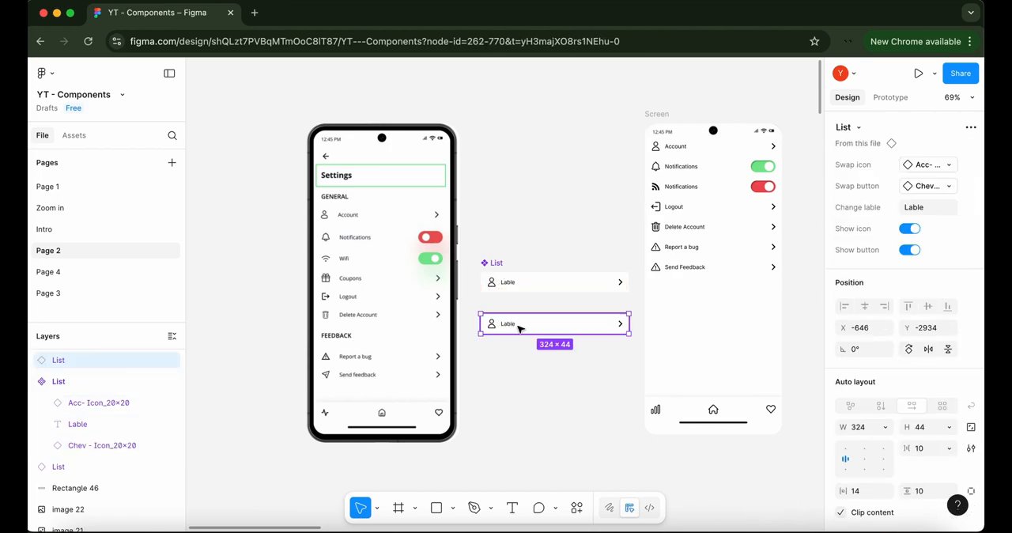
{"action": "left_click", "coordinate": [922, 207]}
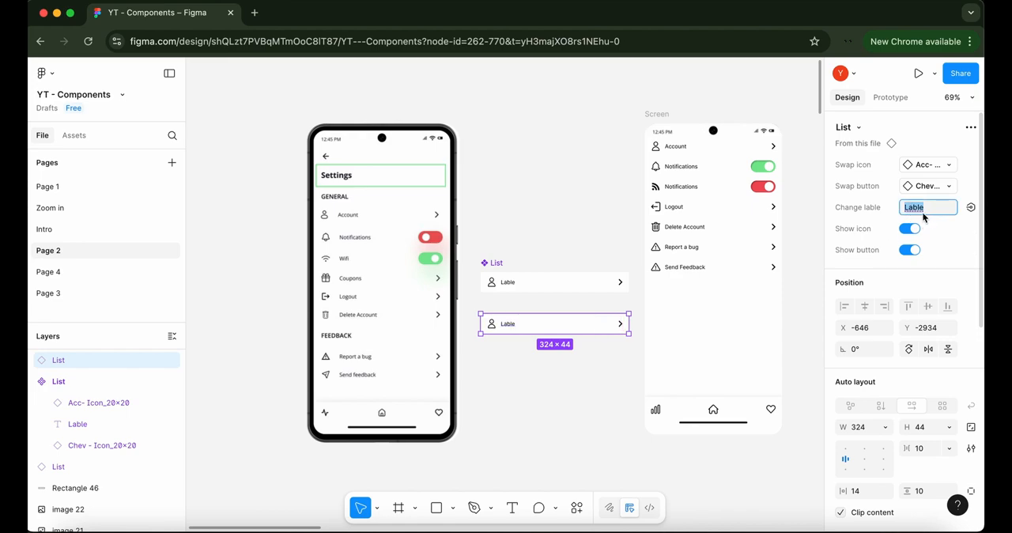
{"action": "type", "text": "Settings"}
{"action": "key", "text": "Return"}
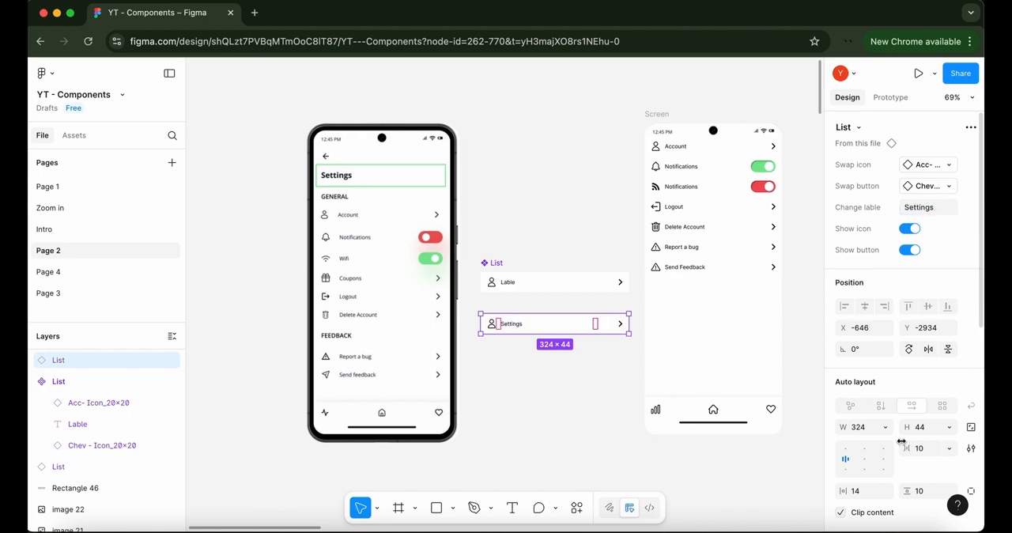
Apply the heading text style to the label of the new Settings instance
{"action": "scroll", "coordinate": [896, 356], "scroll_direction": "down", "scroll_amount": 5}
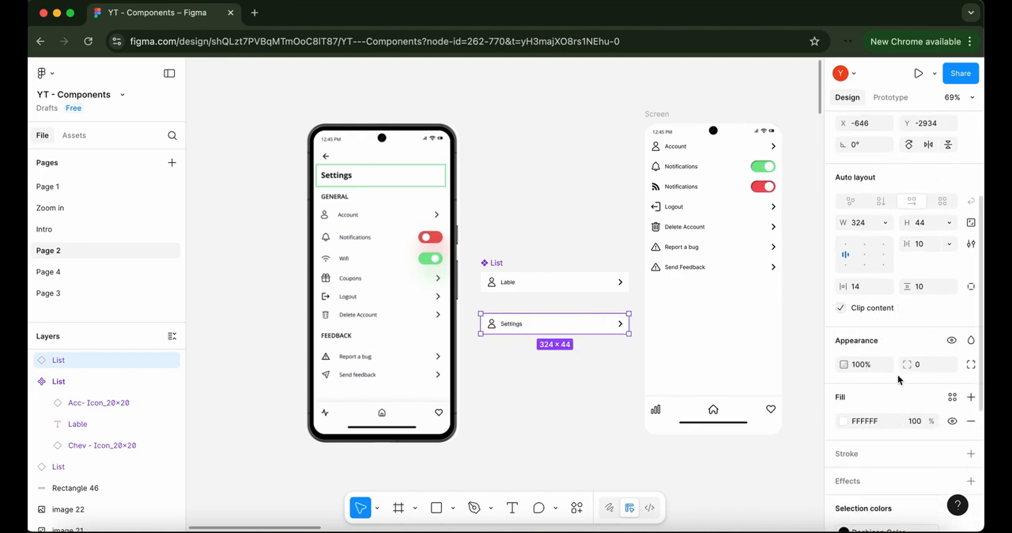
{"action": "double_click", "coordinate": [516, 324]}
{"action": "left_click", "coordinate": [971, 318]}
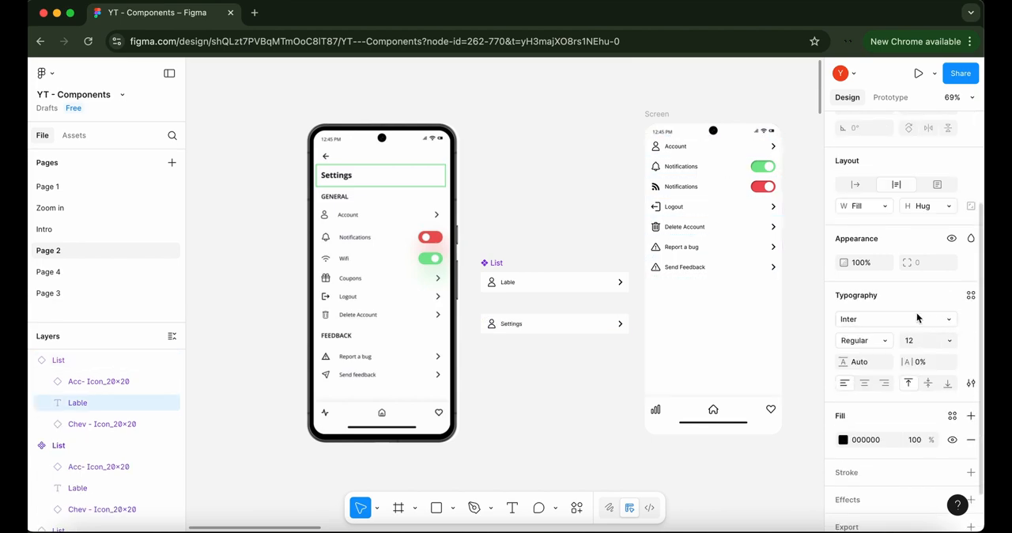
{"action": "left_click", "coordinate": [971, 294]}
{"action": "left_click", "coordinate": [725, 345]}
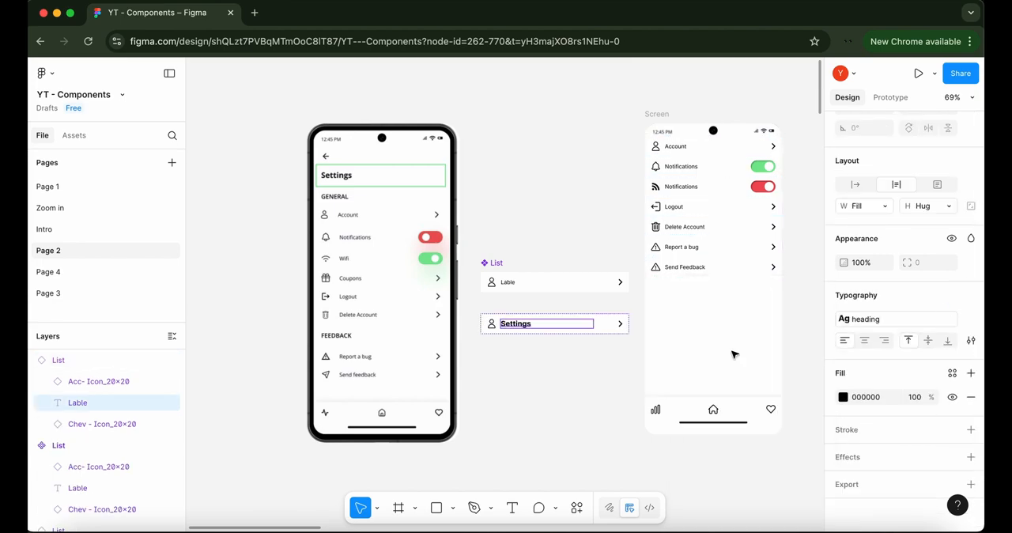
{"action": "left_click", "coordinate": [548, 361]}
Turn off the Show icon and Show button properties of the Settings instance
{"action": "left_click", "coordinate": [562, 331]}
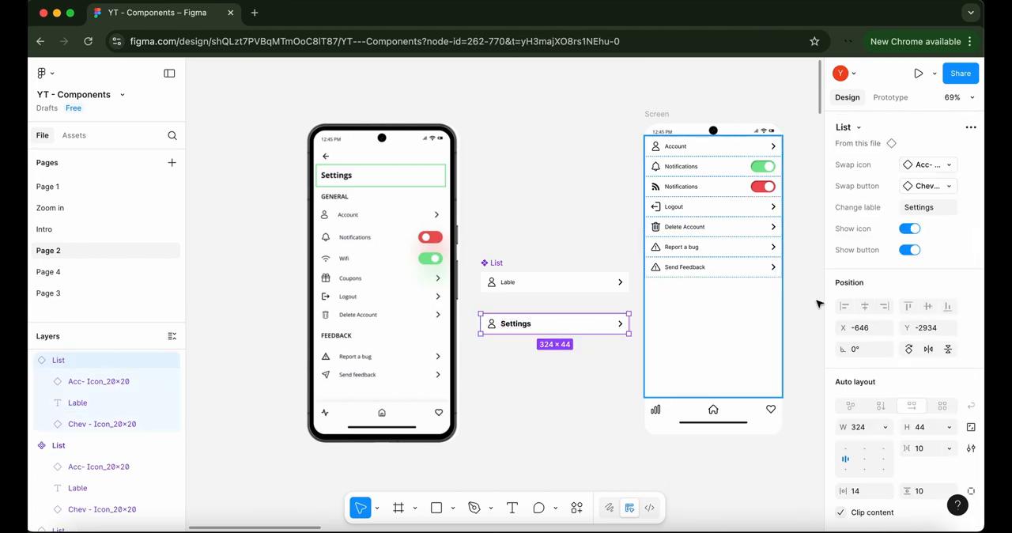
{"action": "left_click", "coordinate": [912, 235]}
{"action": "left_click", "coordinate": [910, 250]}
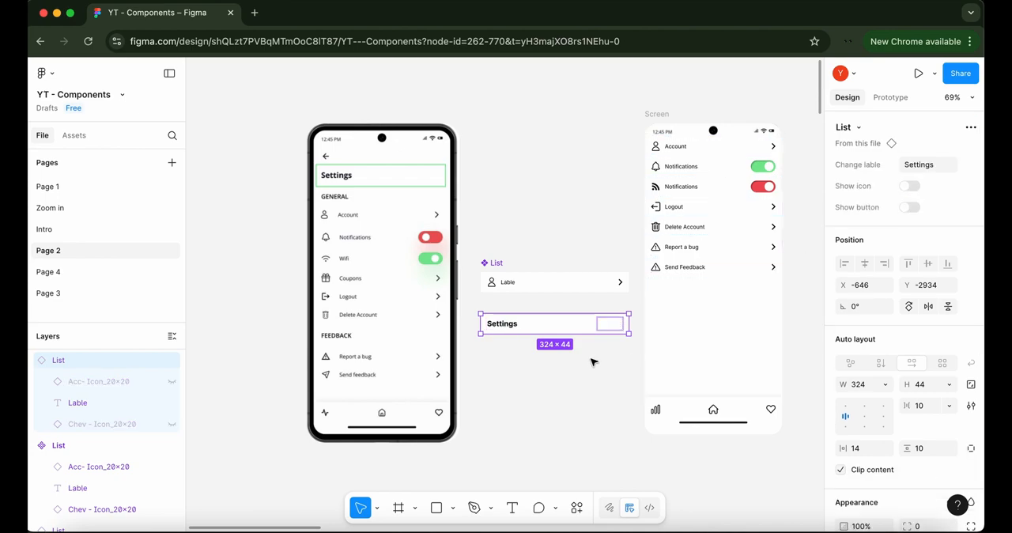
{"action": "left_click", "coordinate": [595, 362]}
Move the Settings instance into the row list of the Screen frame and set its width to Fill
{"action": "left_click", "coordinate": [538, 320]}
{"action": "left_click_drag", "start_coordinate": [538, 320], "coordinate": [688, 180]}
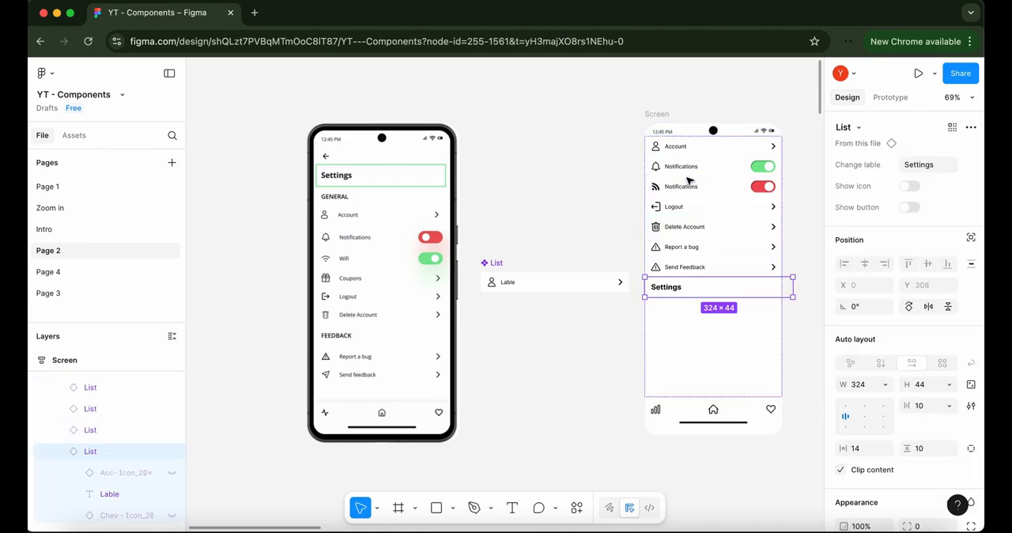
{"action": "left_click", "coordinate": [884, 384]}
{"action": "left_click", "coordinate": [866, 415]}
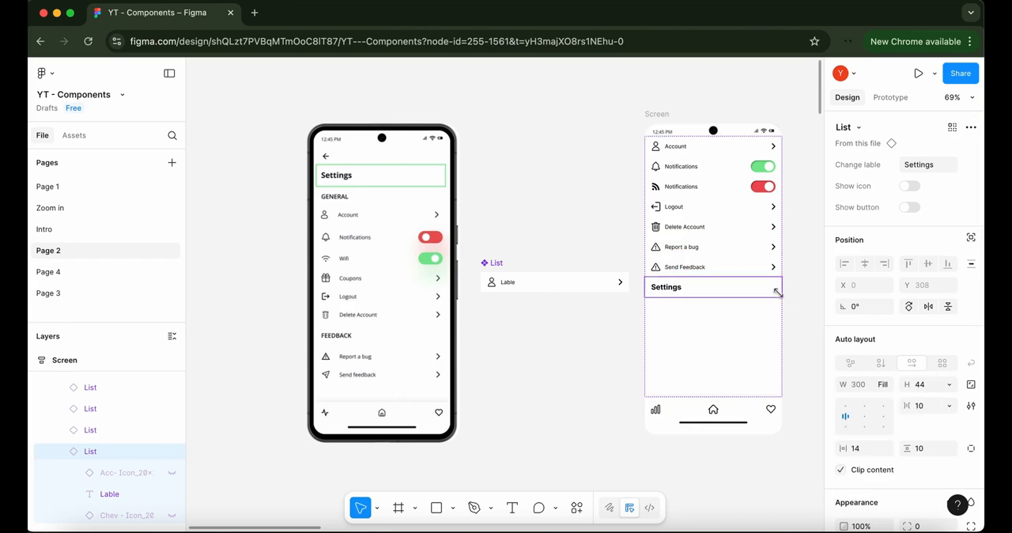
Reorder the Settings row to the start of the Screen's list, above the Account row
{"action": "key", "text": "Up"}
{"action": "key", "text": "Up"}
{"action": "key", "text": "Up"}
{"action": "key", "text": "Up"}
{"action": "key", "text": "Up"}
{"action": "key", "text": "Up"}
{"action": "key", "text": "Up"}
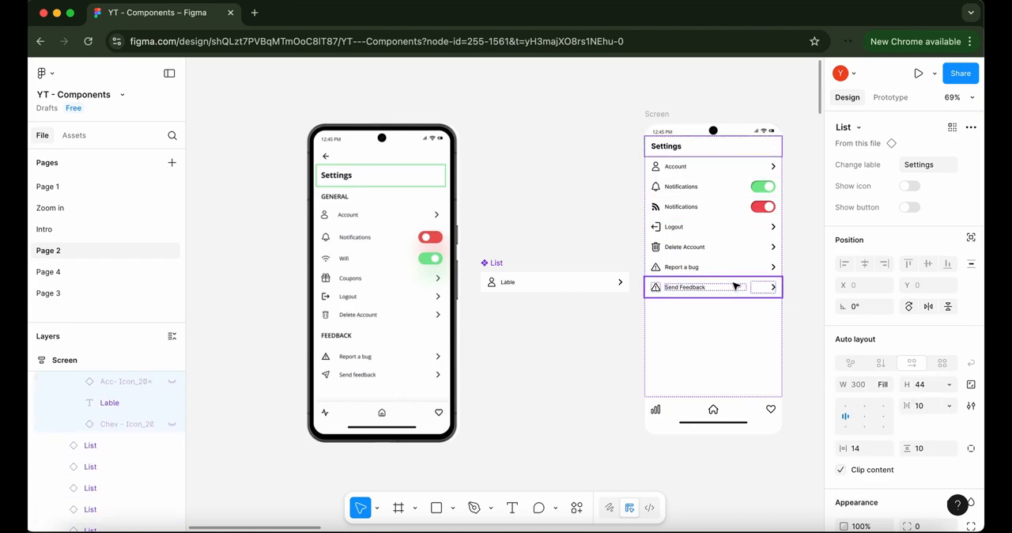
Duplicate the Settings row and set the copy's Change lable property to General
{"action": "key", "text": "super+d"}
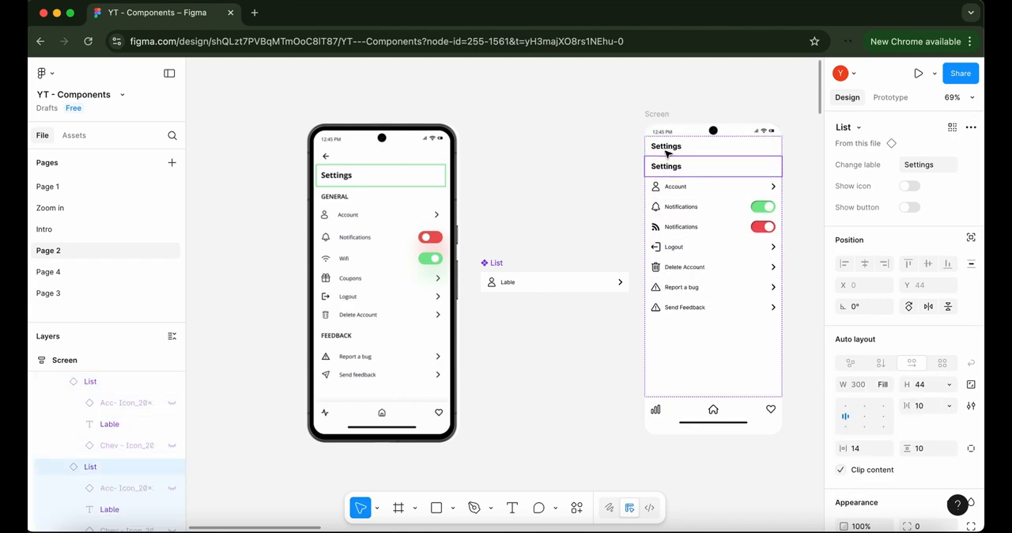
{"action": "left_click", "coordinate": [917, 167]}
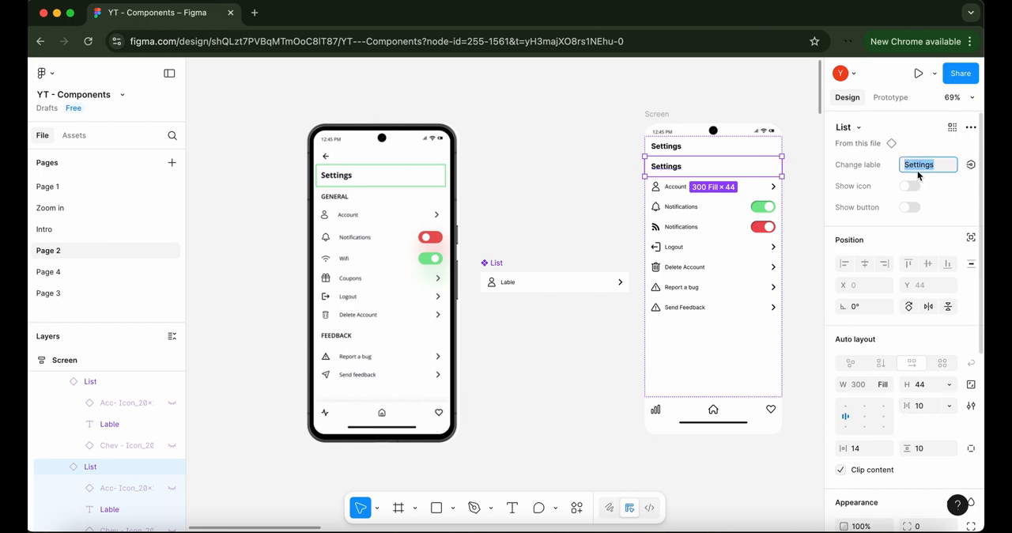
{"action": "type", "text": "General"}
{"action": "key", "text": "Return"}
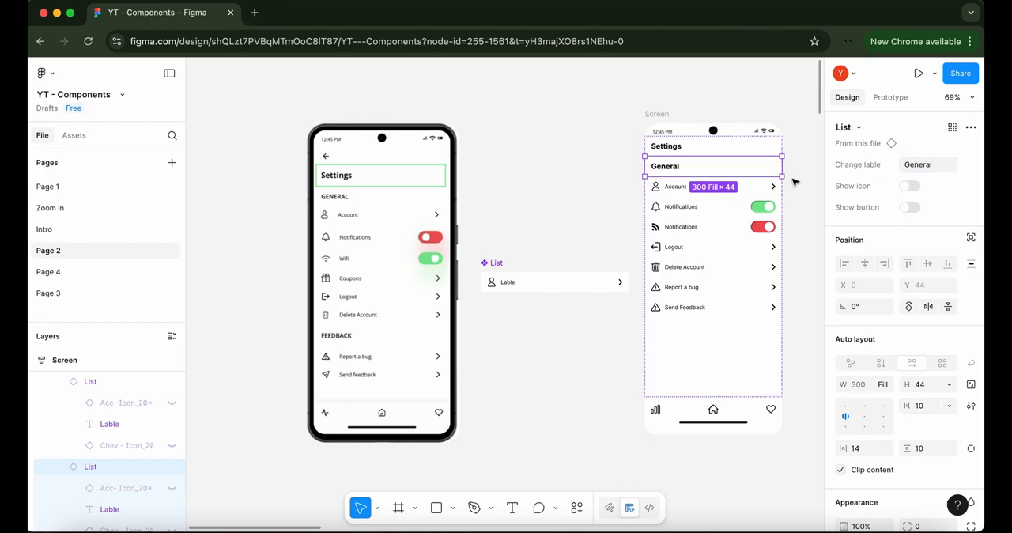
Apply the Title text style to the label of the General row
{"action": "scroll", "coordinate": [910, 286], "scroll_direction": "down", "scroll_amount": 4}
{"action": "double_click", "coordinate": [668, 169]}
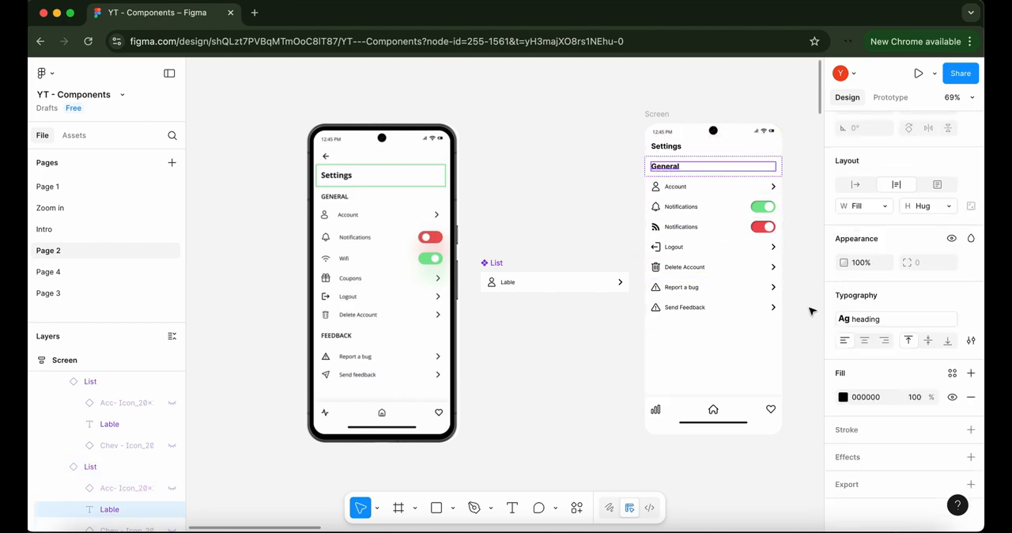
{"action": "left_click", "coordinate": [970, 319]}
{"action": "left_click", "coordinate": [971, 295]}
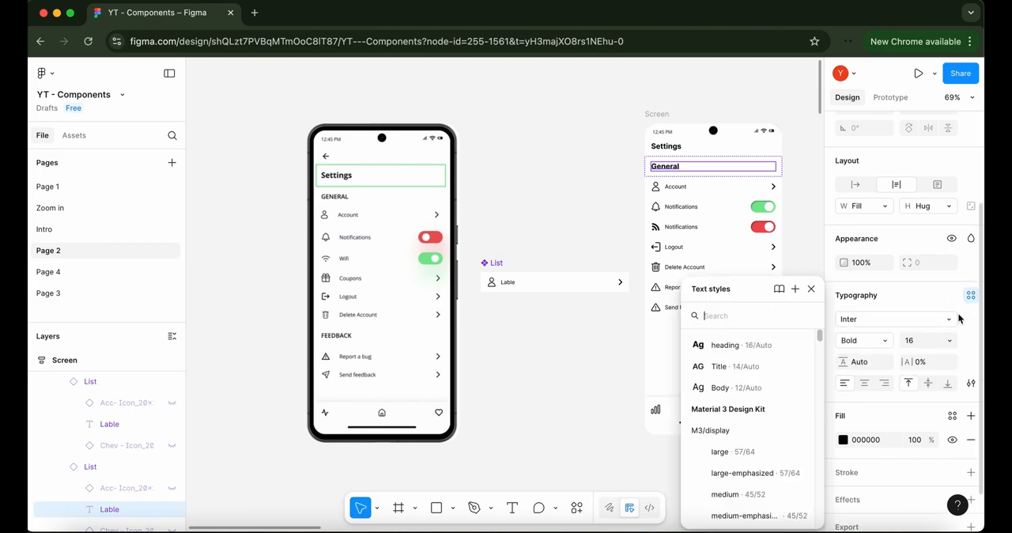
{"action": "left_click", "coordinate": [719, 366]}
{"action": "left_click", "coordinate": [807, 244]}
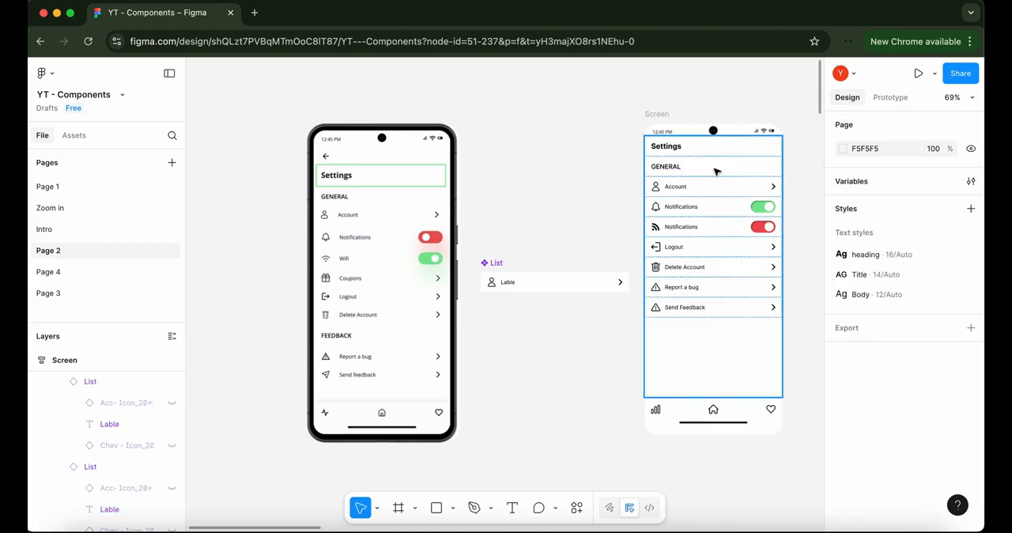
Duplicate the GENERAL row and position the copy between the Delete Account and Report a bug rows
{"action": "left_click", "coordinate": [715, 172]}
{"action": "key", "text": "ctrl+d"}
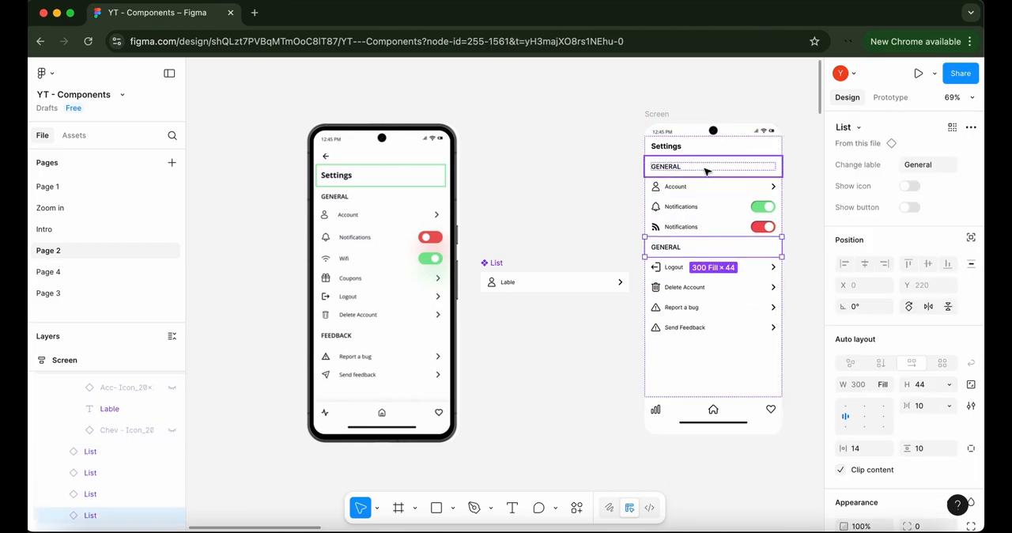
{"action": "key", "text": "Down"}
{"action": "key", "text": "Down"}
Change the label text of the copied heading row above Report a bug to FEEDBACK
{"action": "double_click", "coordinate": [670, 291]}
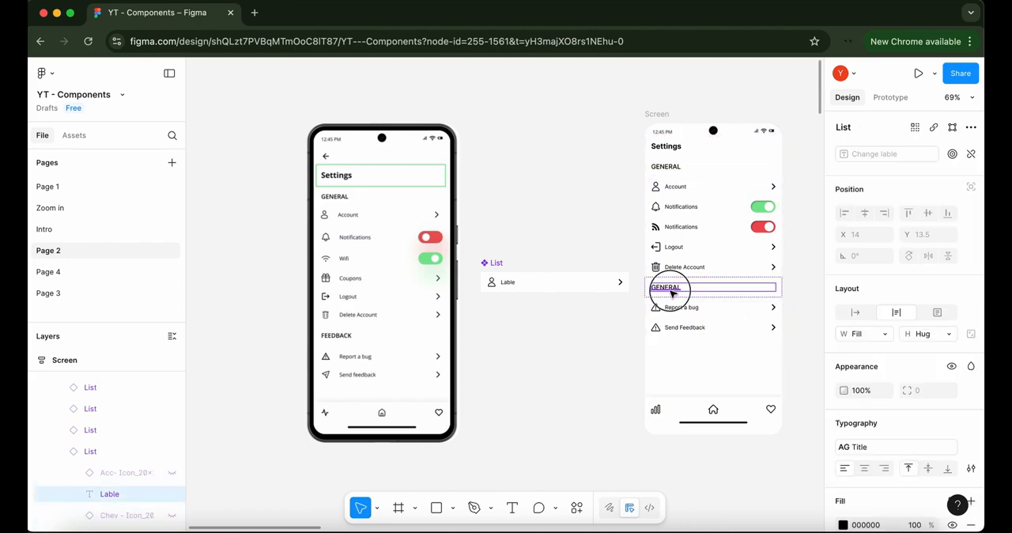
{"action": "key", "text": "Return"}
{"action": "type", "text": "FEEDBACK"}
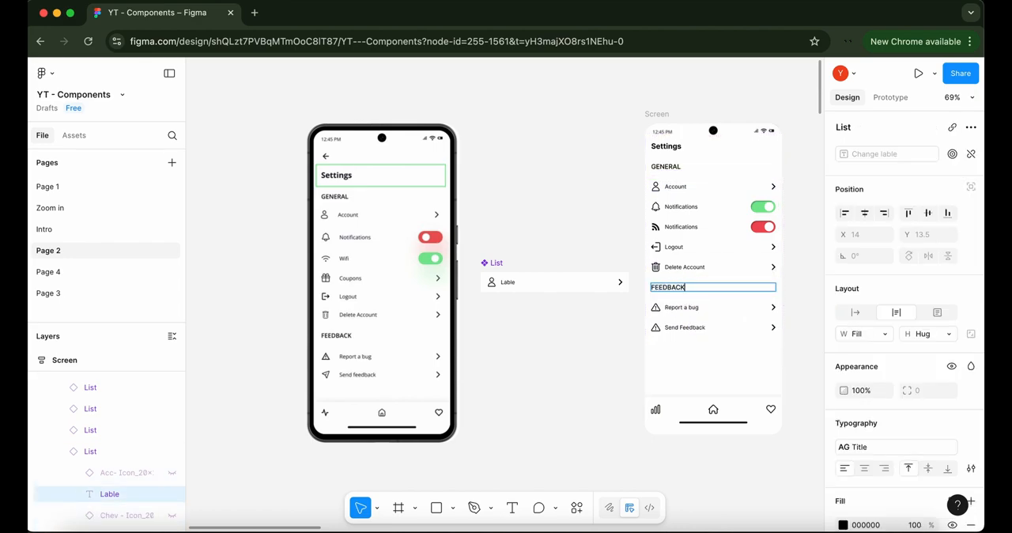
{"action": "left_click", "coordinate": [809, 297]}
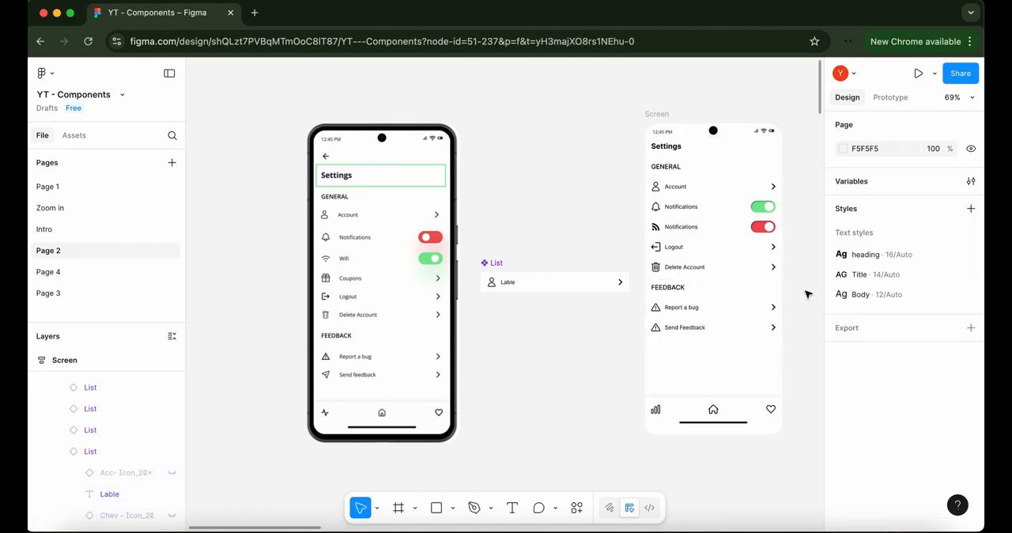
Create a visibility property named Show Lable, with the value True, for the text label in the main List component
{"action": "left_click", "coordinate": [516, 297]}
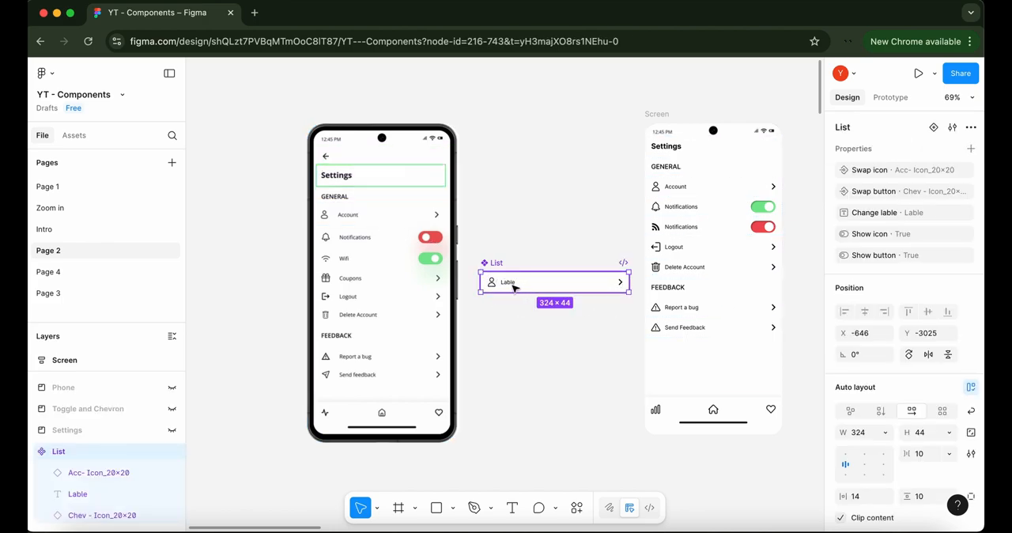
{"action": "left_click", "coordinate": [537, 296]}
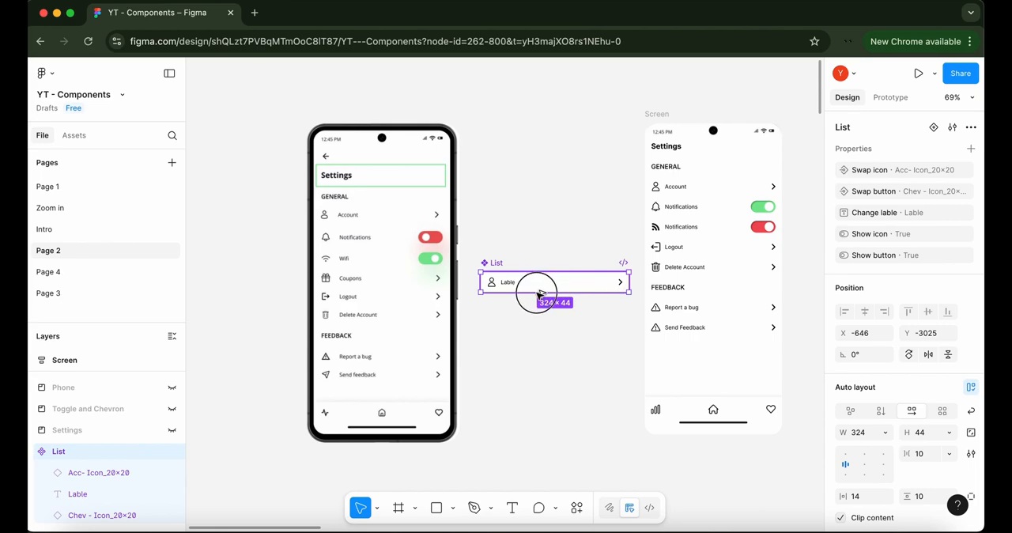
{"action": "double_click", "coordinate": [517, 284]}
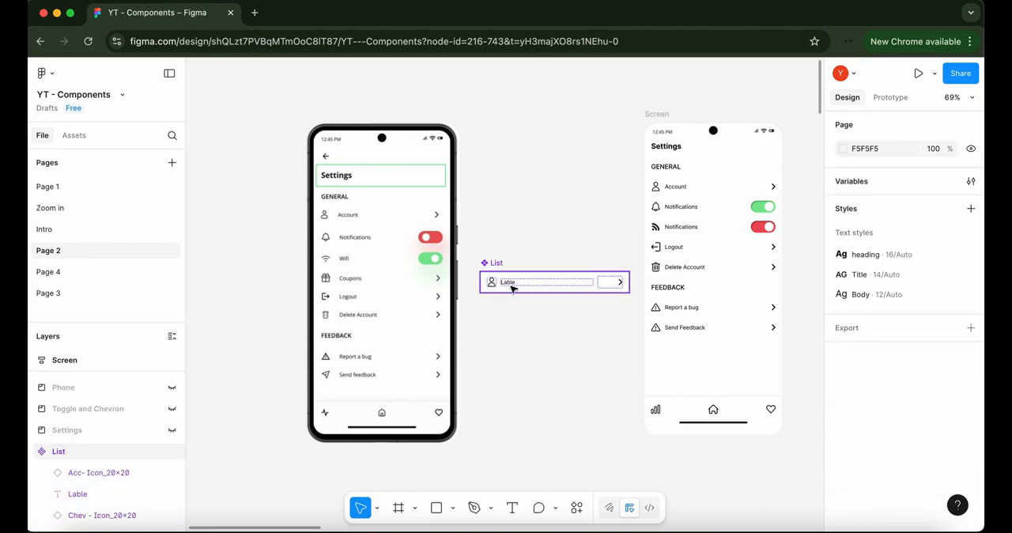
{"action": "scroll", "coordinate": [887, 300], "scroll_direction": "down", "scroll_amount": 3}
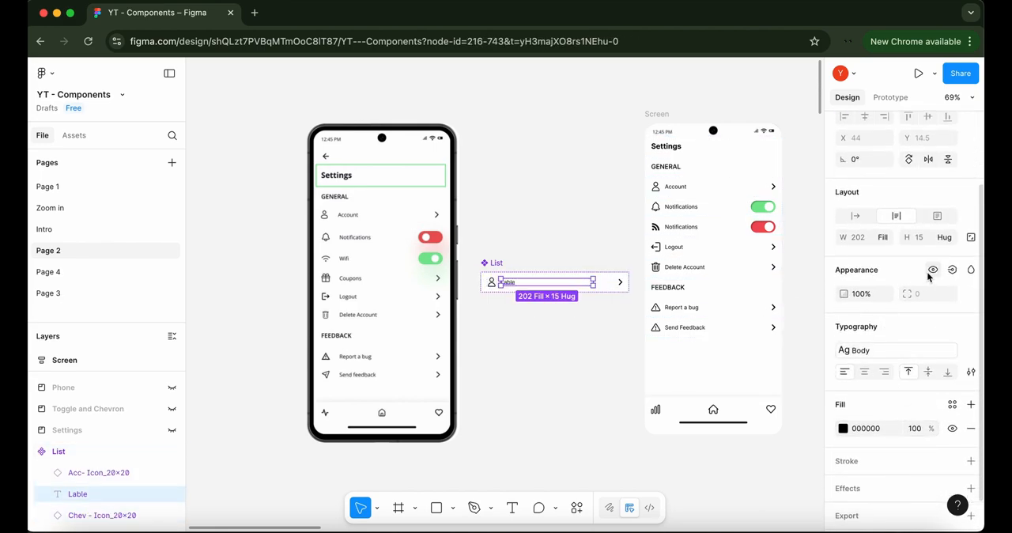
{"action": "left_click", "coordinate": [952, 270]}
{"action": "left_click", "coordinate": [944, 319]}
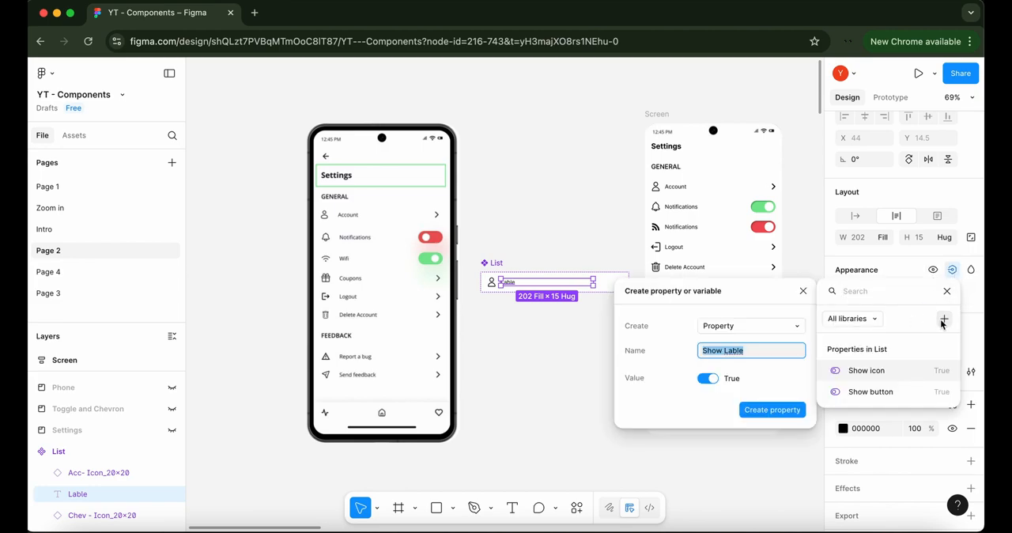
{"action": "left_click", "coordinate": [763, 412]}
{"action": "left_click", "coordinate": [759, 460]}
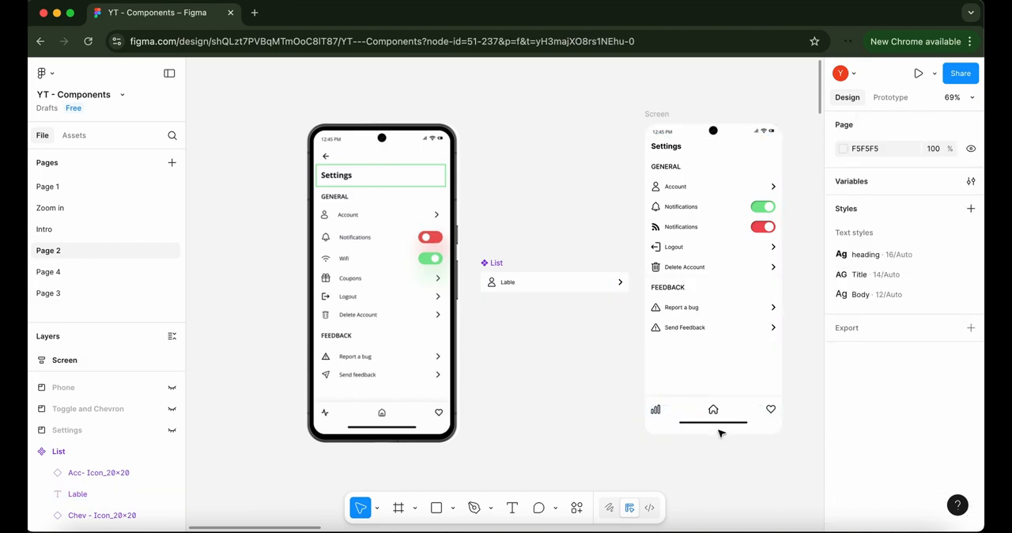
Duplicate the Settings heading row on the Screen frame and hide the text label of the upper copy
{"action": "left_click", "coordinate": [693, 150]}
{"action": "key", "text": "ctrl+d"}
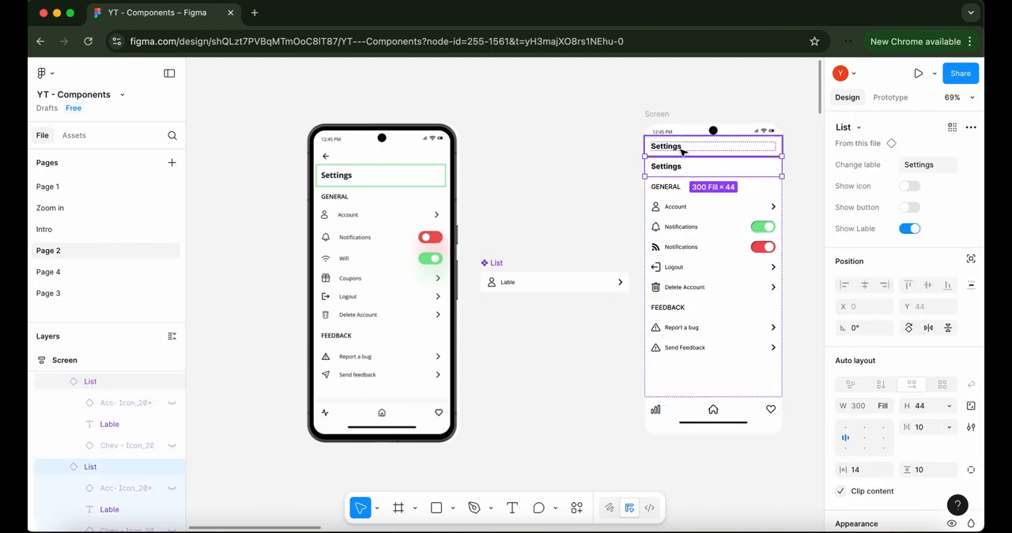
{"action": "left_click", "coordinate": [680, 151]}
{"action": "left_click", "coordinate": [909, 229]}
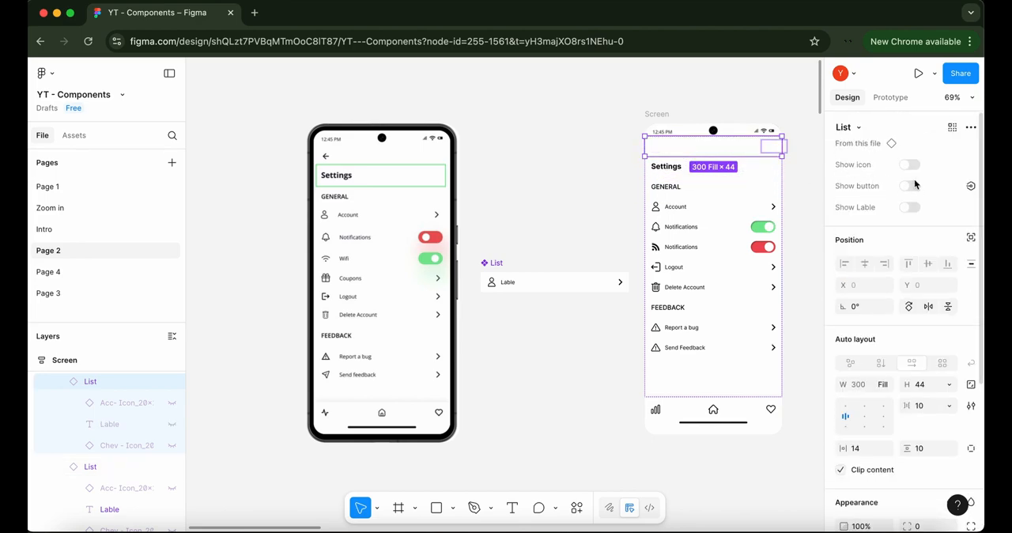
Show the icon in the empty row above the Settings heading and swap it for Back - Icon_20×20
{"action": "left_click", "coordinate": [911, 165]}
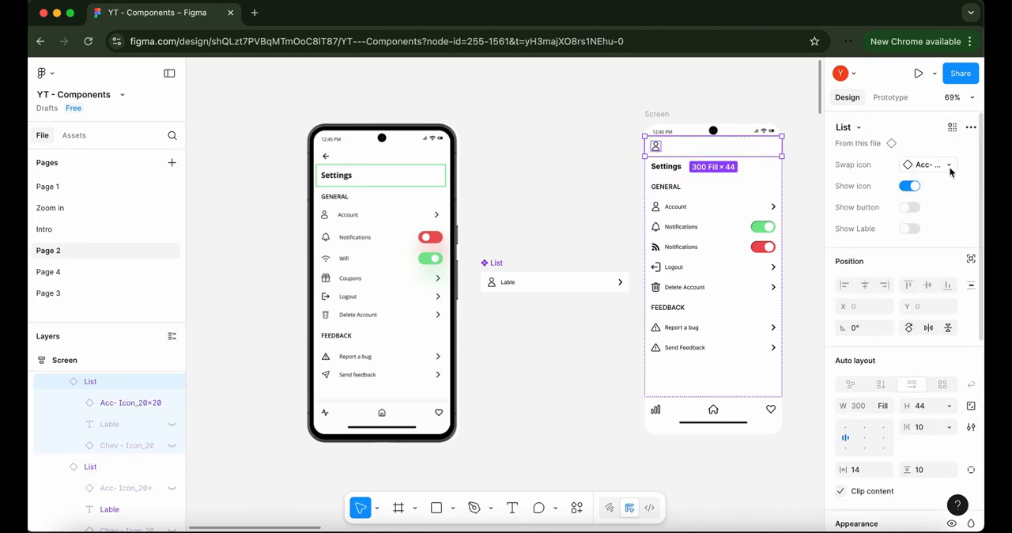
{"action": "left_click", "coordinate": [949, 165]}
{"action": "left_click", "coordinate": [826, 259]}
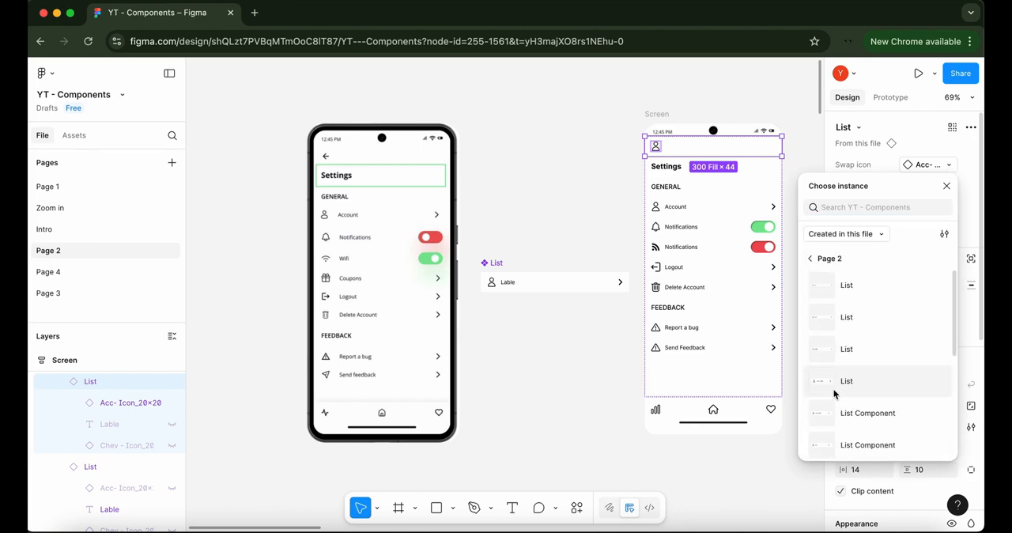
{"action": "scroll", "coordinate": [834, 393], "scroll_direction": "down", "scroll_amount": 5}
{"action": "left_click", "coordinate": [836, 402]}
{"action": "left_click", "coordinate": [829, 296]}
{"action": "left_click", "coordinate": [750, 492]}
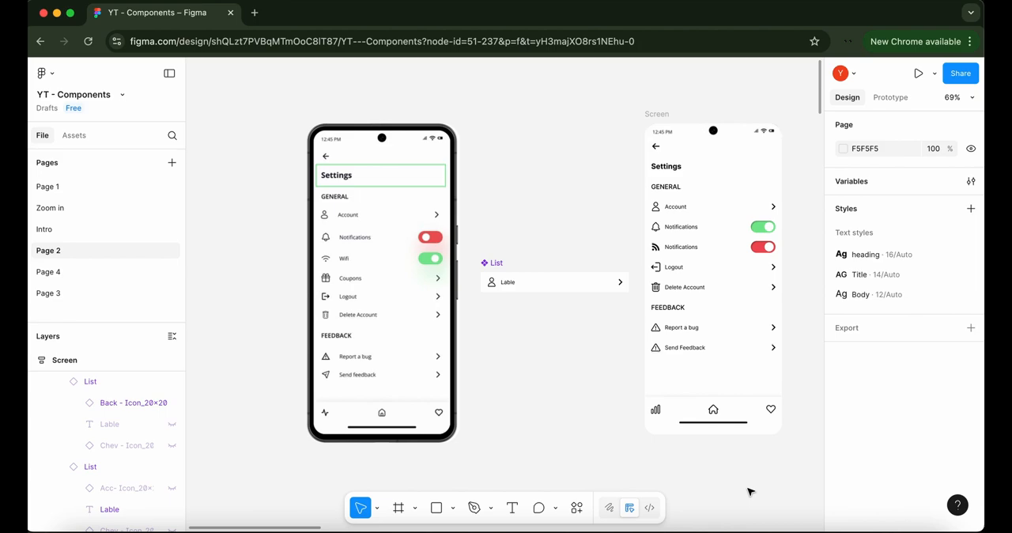
Stretch the green outline rectangle around the Settings heading in the phone mockup to a height of 54
{"action": "left_click", "coordinate": [390, 164]}
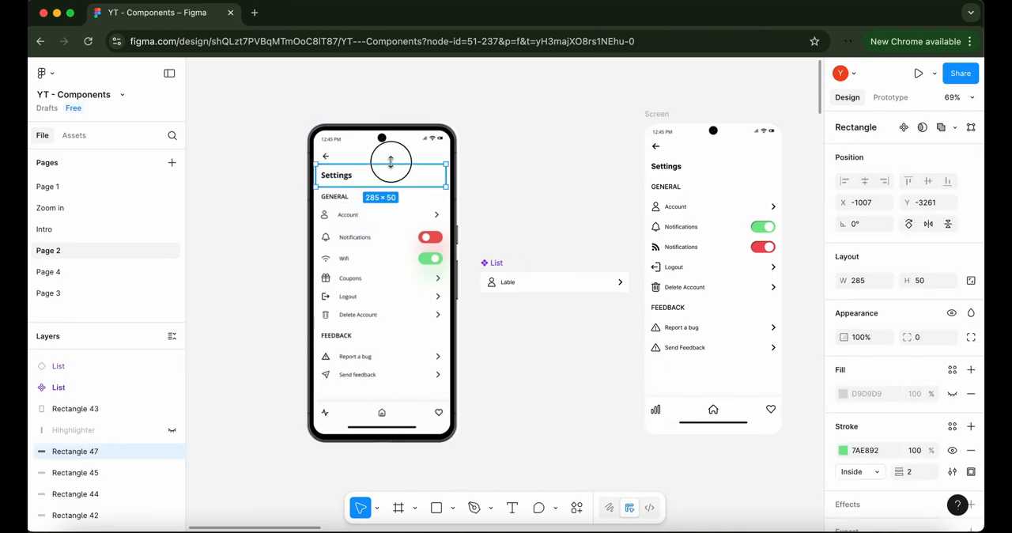
{"action": "left_click_drag", "start_coordinate": [390, 162], "coordinate": [390, 188]}
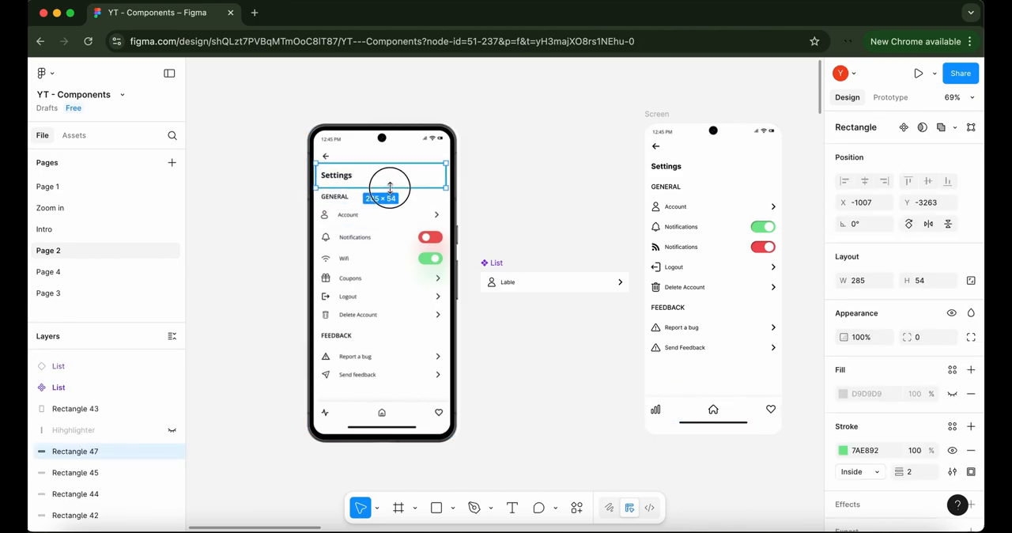
{"action": "left_click", "coordinate": [514, 193]}
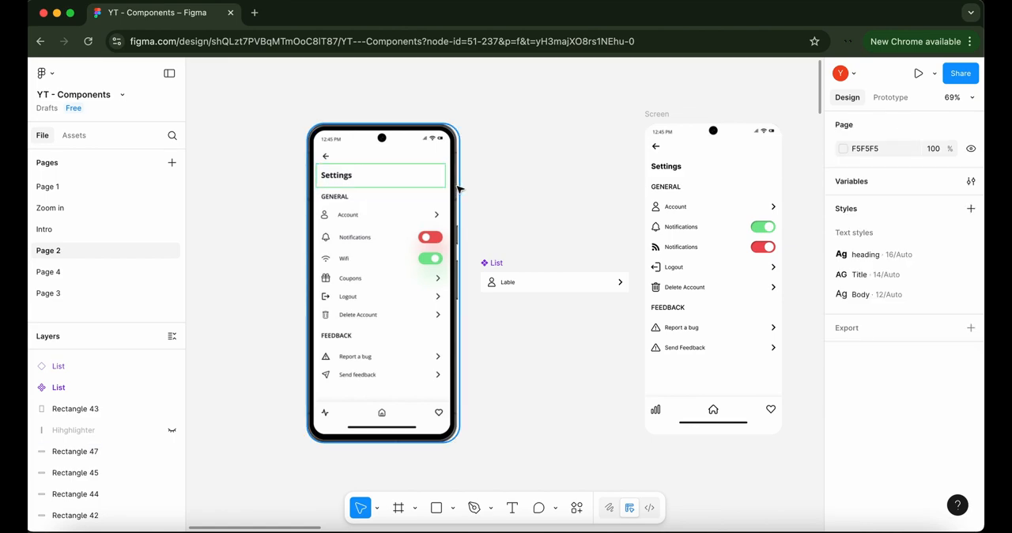
Create a variant property on the main List component and add a second variant to the set
{"action": "left_click", "coordinate": [495, 262]}
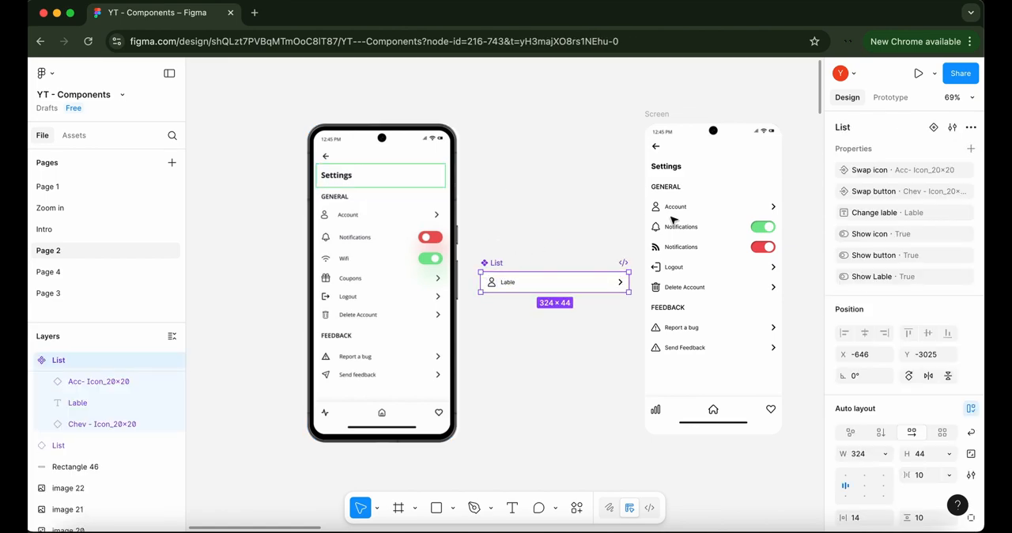
{"action": "left_click", "coordinate": [971, 148]}
{"action": "left_click", "coordinate": [899, 187]}
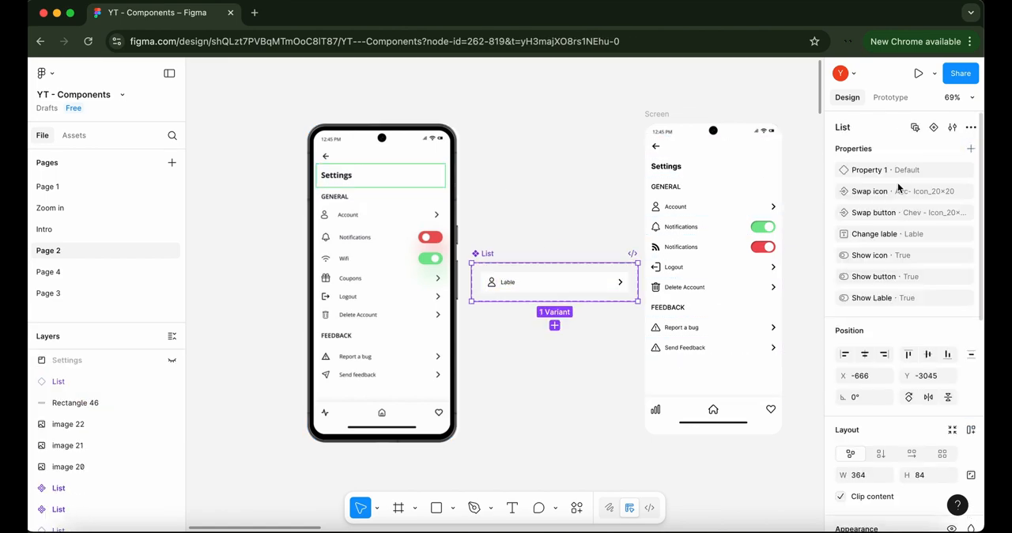
{"action": "left_click", "coordinate": [554, 324]}
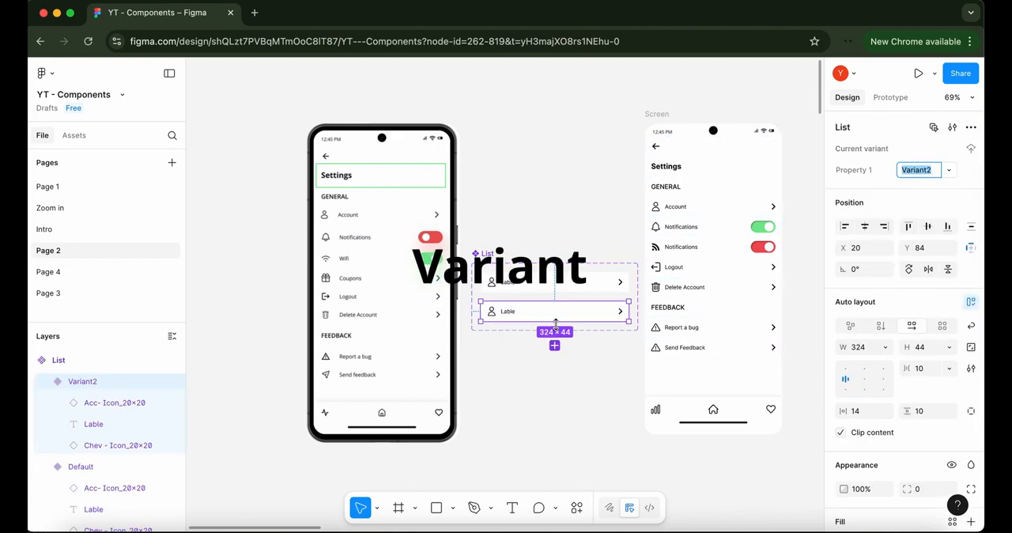
Rename the variant property to Size and set the second variant's value to Big size
{"action": "left_click", "coordinate": [862, 170]}
{"action": "type", "text": "Size"}
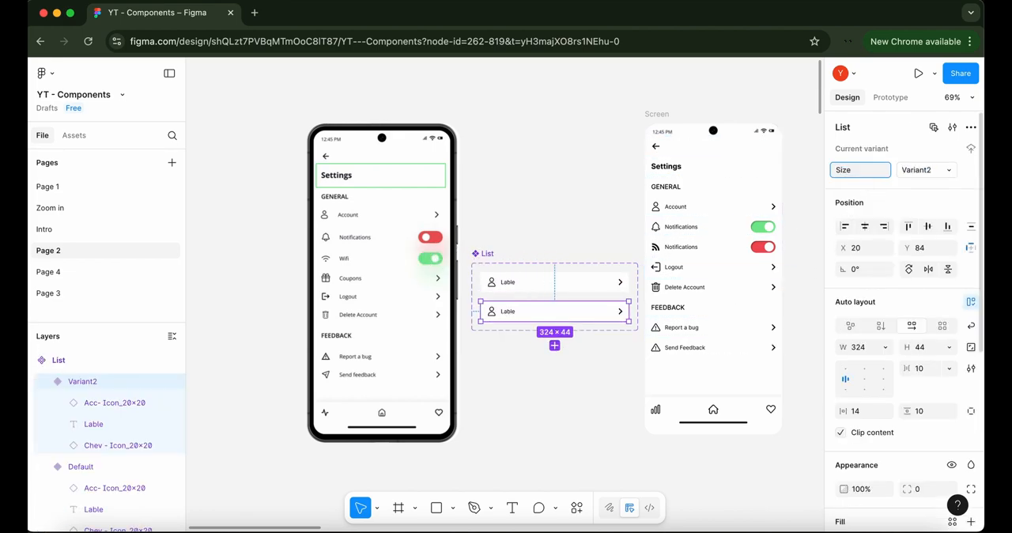
{"action": "left_click", "coordinate": [922, 169]}
{"action": "type", "text": "Bi"}
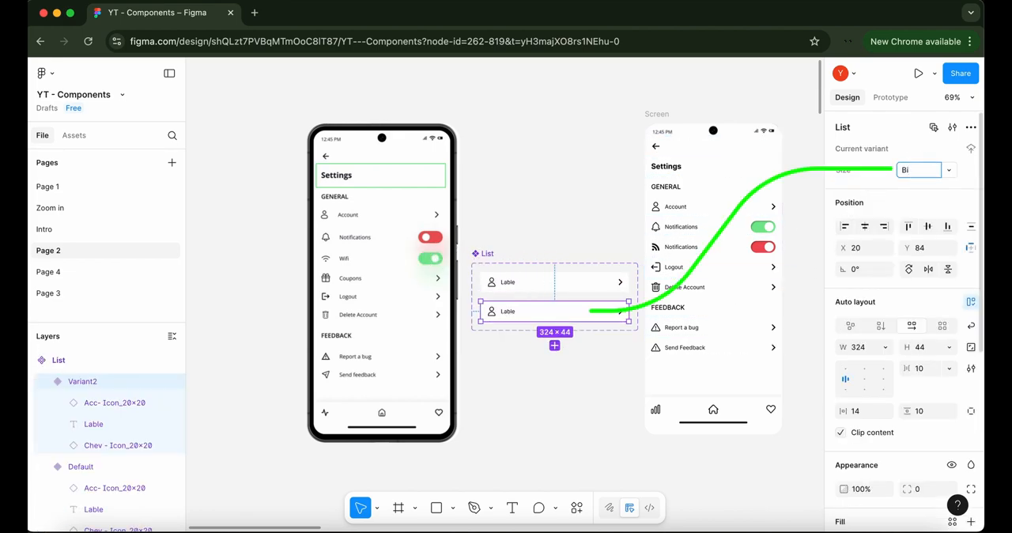
{"action": "type", "text": "g size"}
{"action": "key", "text": "Return"}
Set the Size value of the first List variant to Small size
{"action": "left_click", "coordinate": [578, 282]}
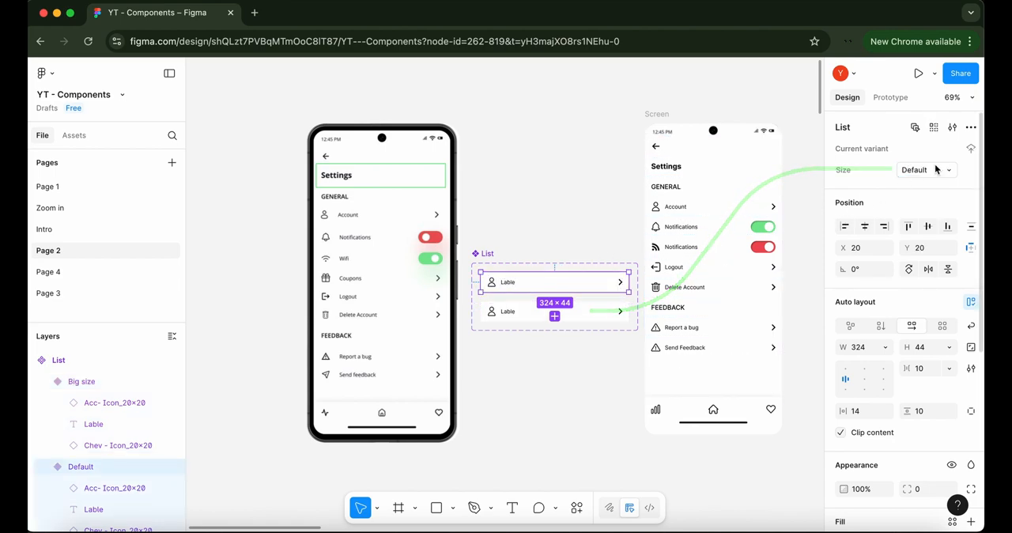
{"action": "left_click", "coordinate": [927, 171]}
{"action": "type", "text": "Samll"}
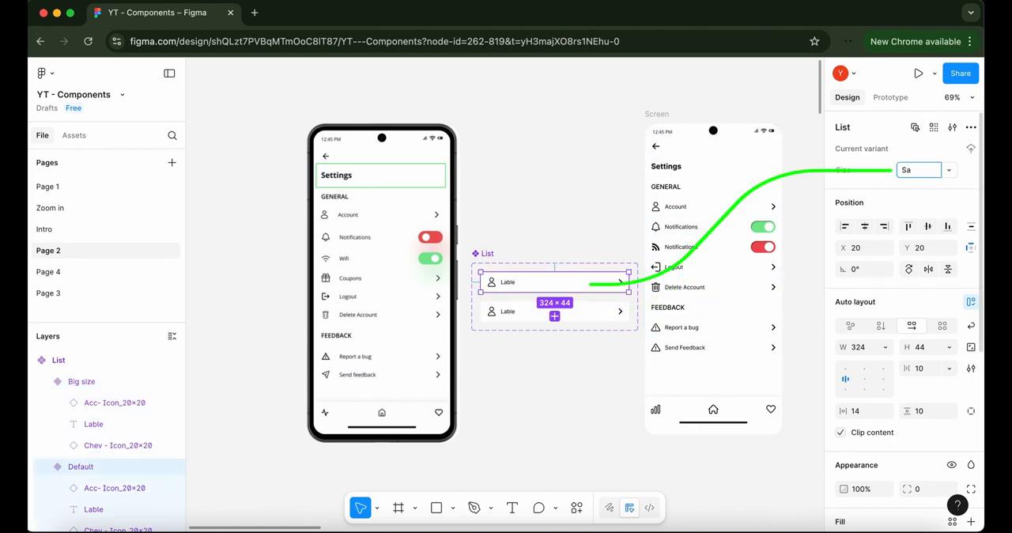
{"action": "key", "text": "Return"}
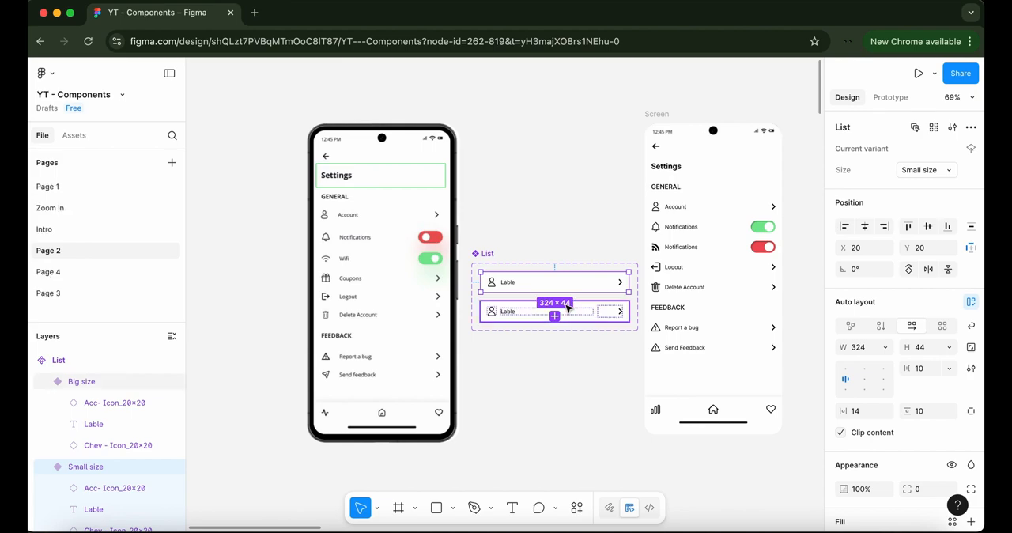
Set the height of the Big size variant in the List component set to 54
{"action": "left_click", "coordinate": [602, 315]}
{"action": "left_click", "coordinate": [935, 351]}
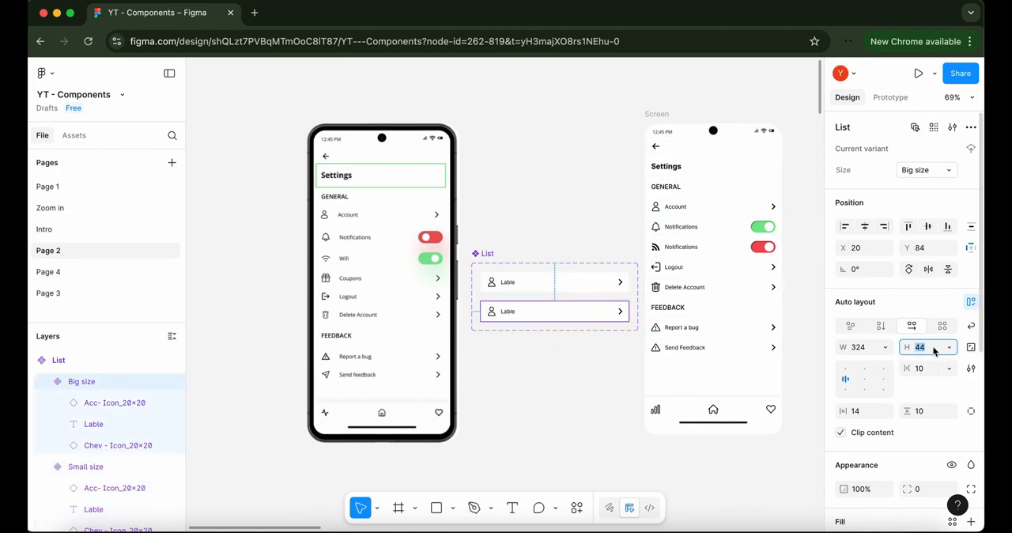
{"action": "type", "text": "64"}
{"action": "key", "text": "Return"}
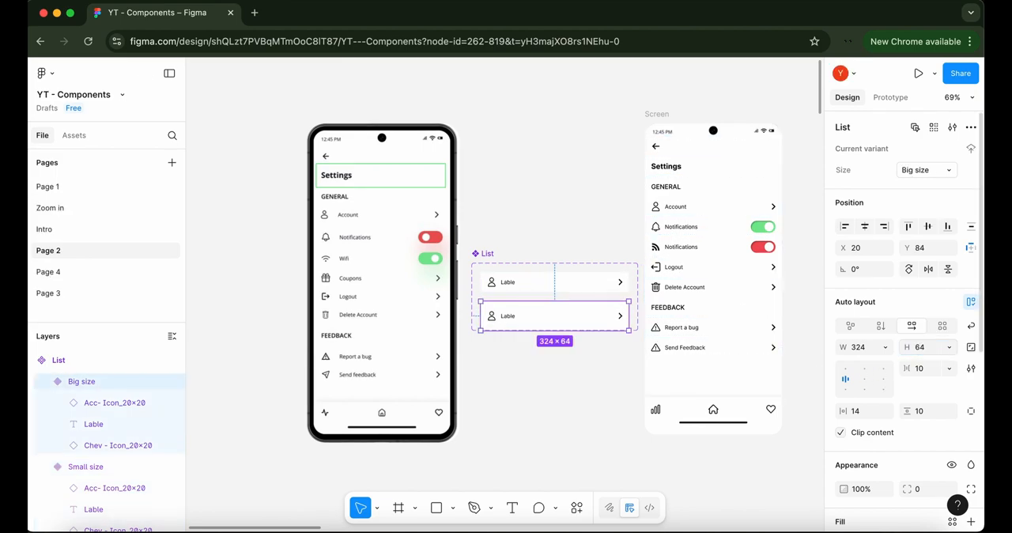
{"action": "left_click", "coordinate": [925, 349]}
{"action": "type", "text": "54"}
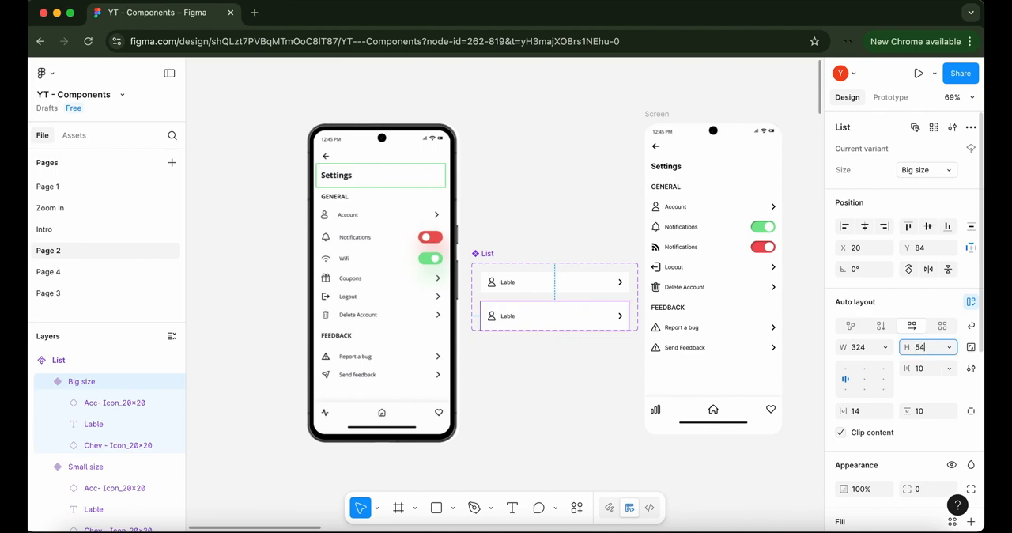
{"action": "key", "text": "Return"}
{"action": "left_click", "coordinate": [493, 255]}
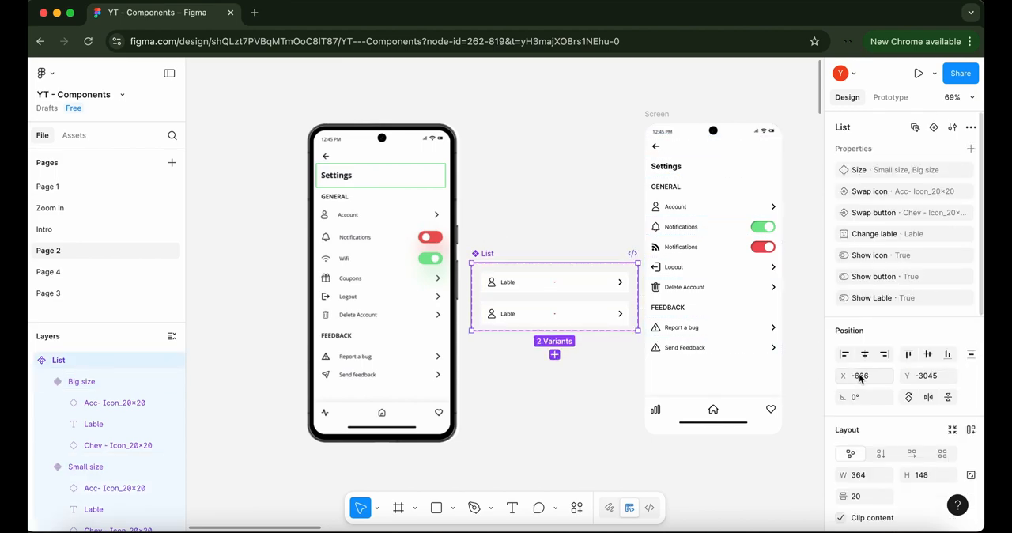
{"action": "left_click", "coordinate": [545, 316]}
{"action": "left_click", "coordinate": [577, 387]}
Switch the Settings heading row on the Screen frame to the Big size variant
{"action": "left_click", "coordinate": [683, 166]}
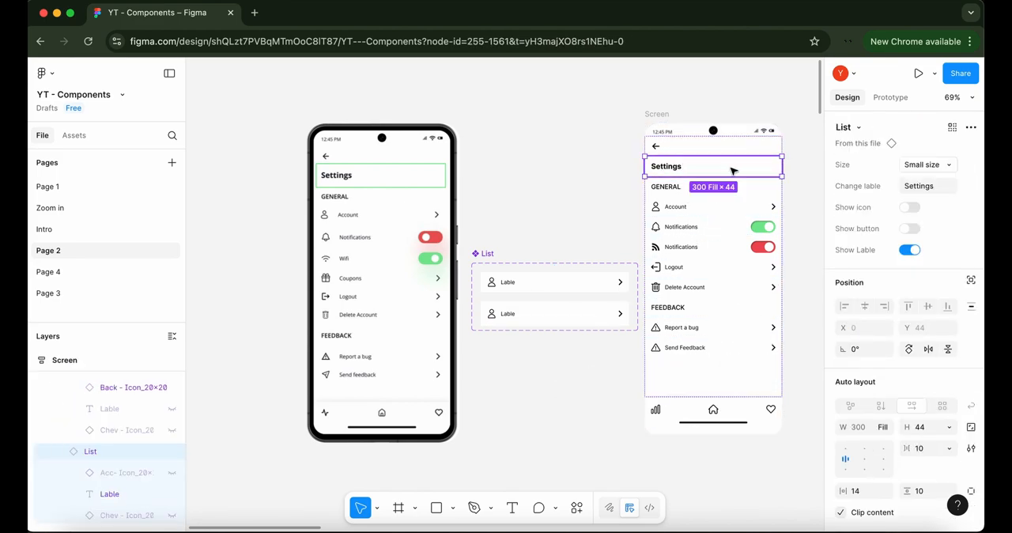
{"action": "left_click", "coordinate": [939, 172]}
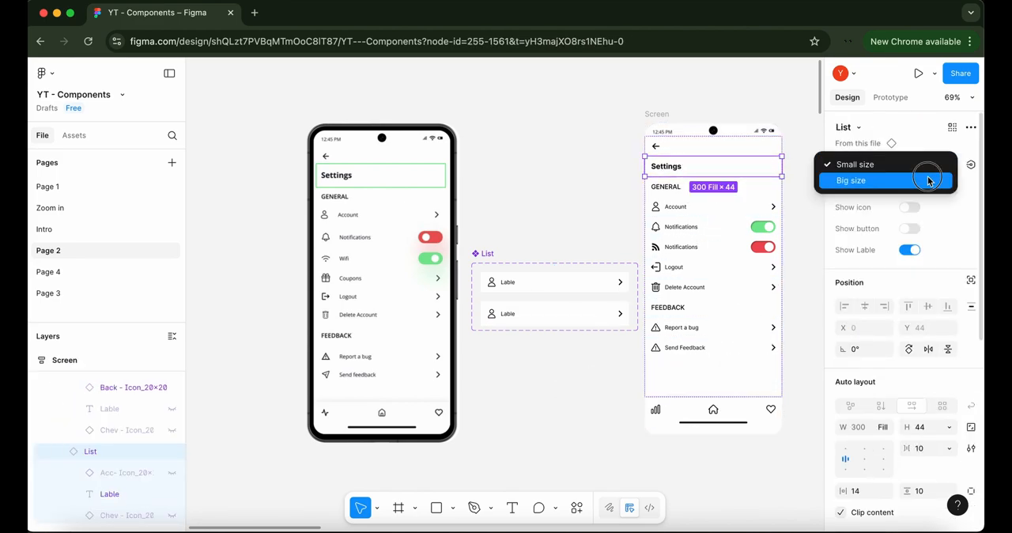
{"action": "left_click", "coordinate": [933, 181]}
{"action": "left_click", "coordinate": [736, 97]}
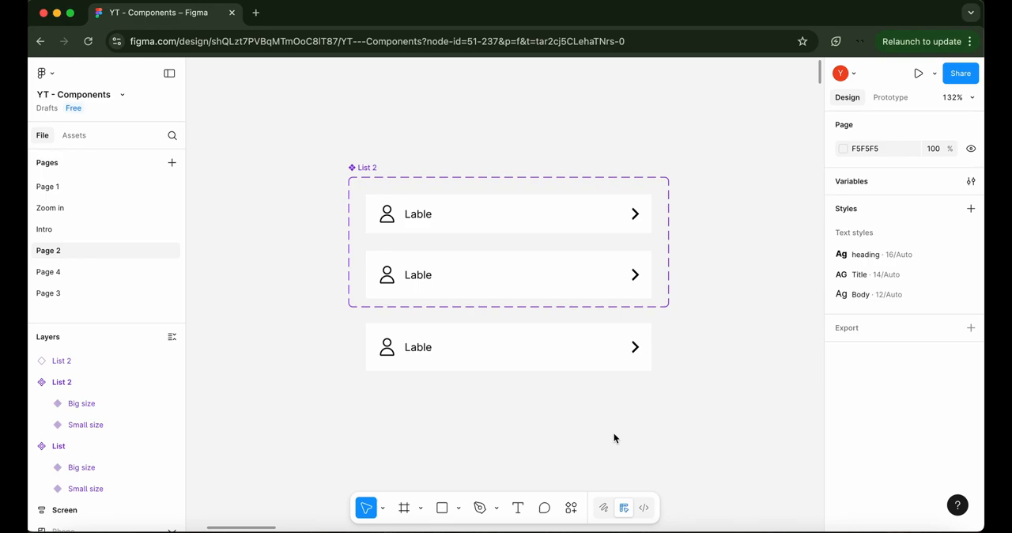
Swap the List 2 instance's account icon for the Delete trash icon and change its label to Modify Lable
{"action": "left_click", "coordinate": [454, 327]}
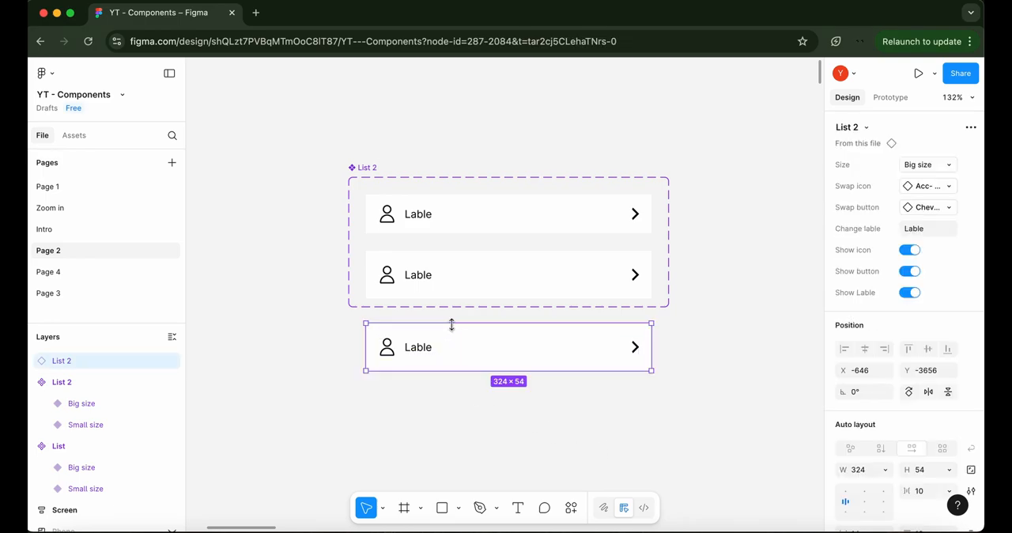
{"action": "left_click", "coordinate": [930, 190]}
{"action": "left_click", "coordinate": [843, 354]}
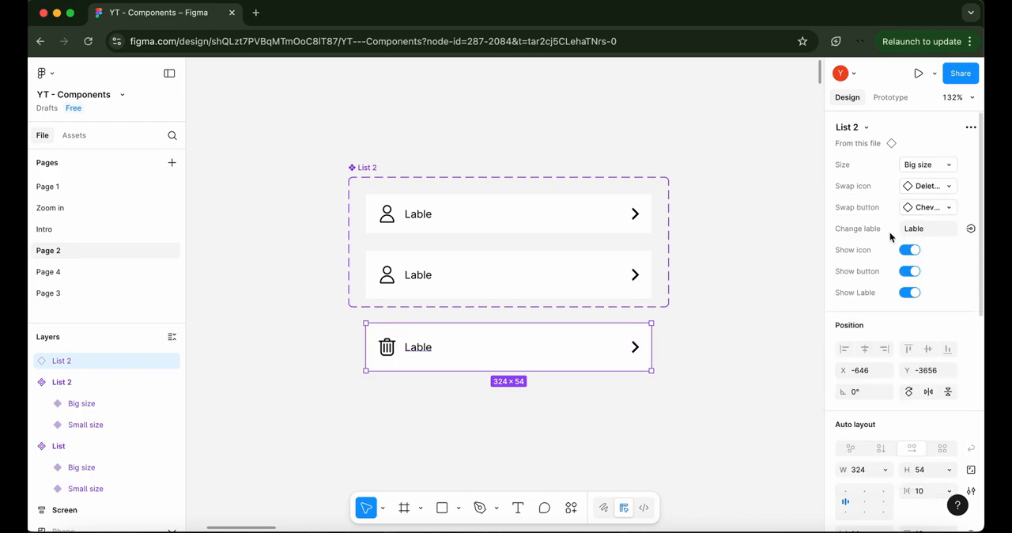
{"action": "left_click", "coordinate": [915, 230]}
{"action": "key", "text": "BackSpace"}
{"action": "key", "text": "Return"}
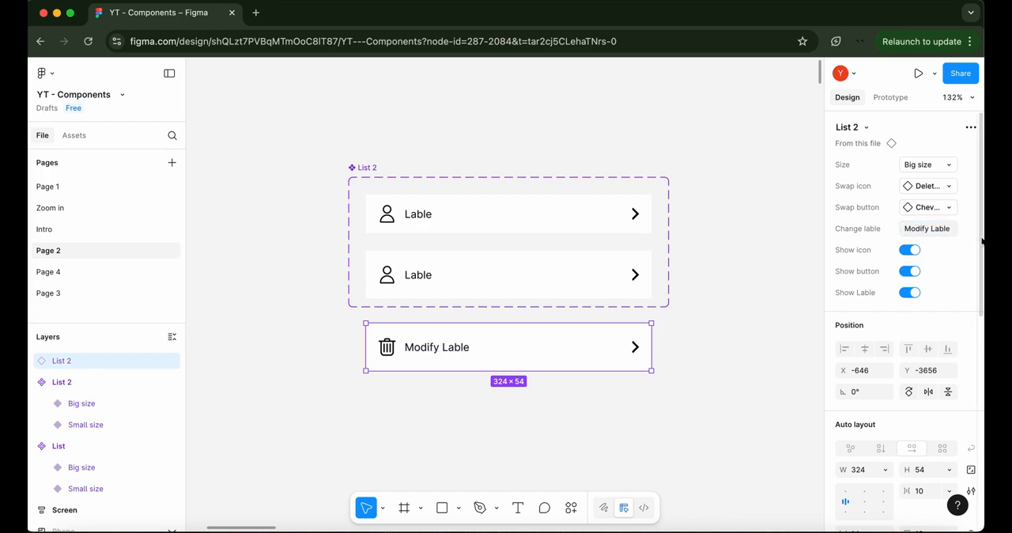
Toggle the Modify Lable instance's icon off and on, and switch its size to Small size and back to Big size
{"action": "left_click", "coordinate": [910, 250]}
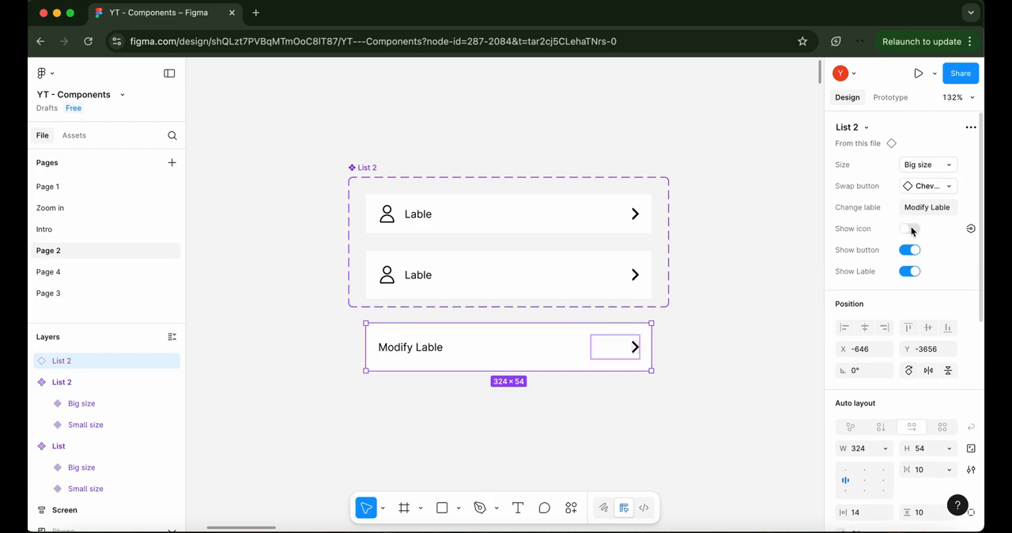
{"action": "left_click", "coordinate": [910, 228]}
{"action": "left_click", "coordinate": [930, 166]}
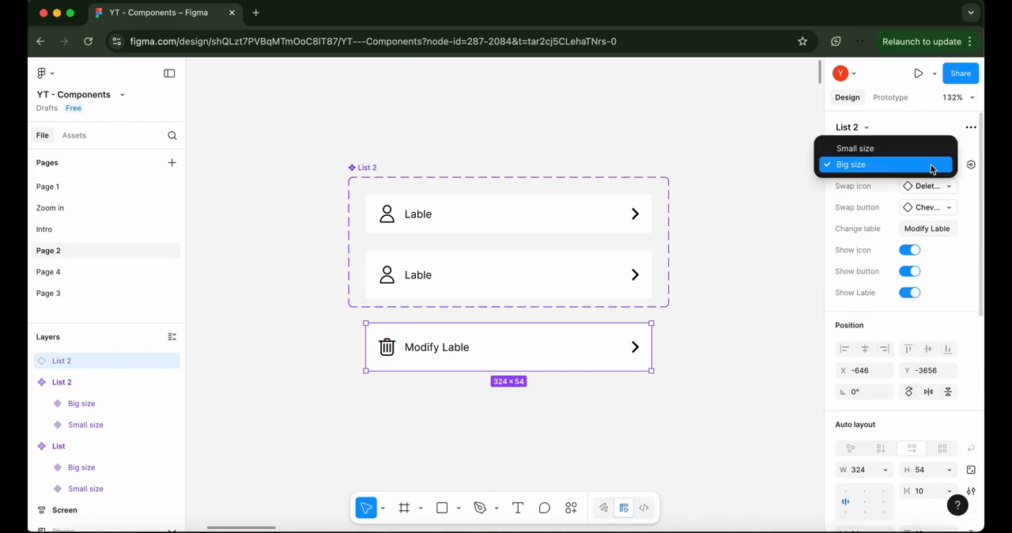
{"action": "left_click", "coordinate": [910, 155]}
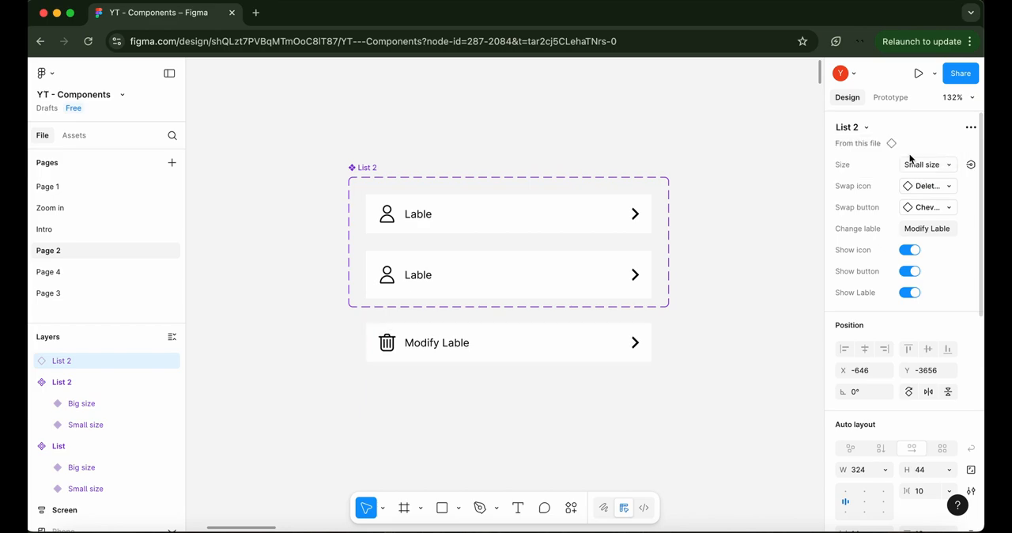
{"action": "left_click", "coordinate": [918, 164]}
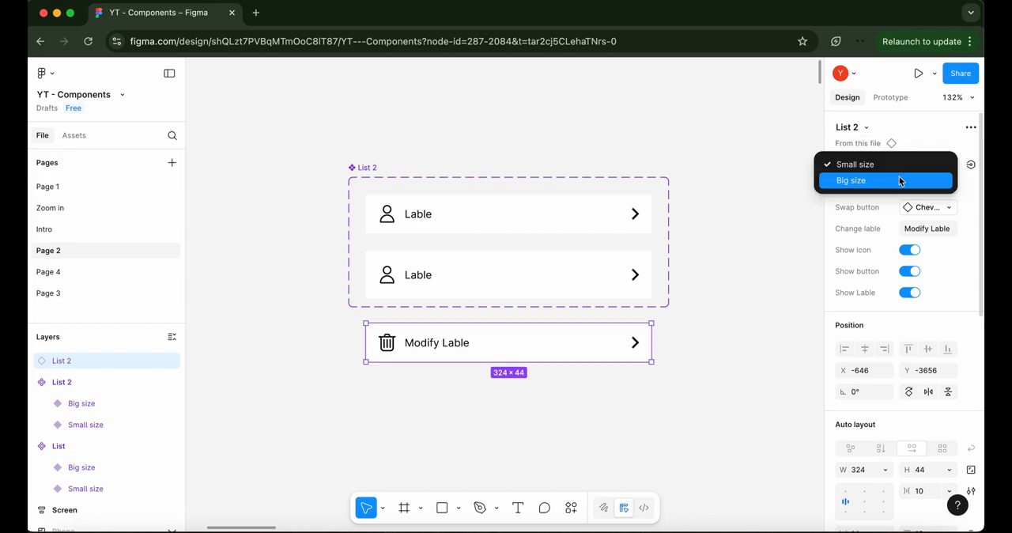
{"action": "left_click", "coordinate": [898, 181]}
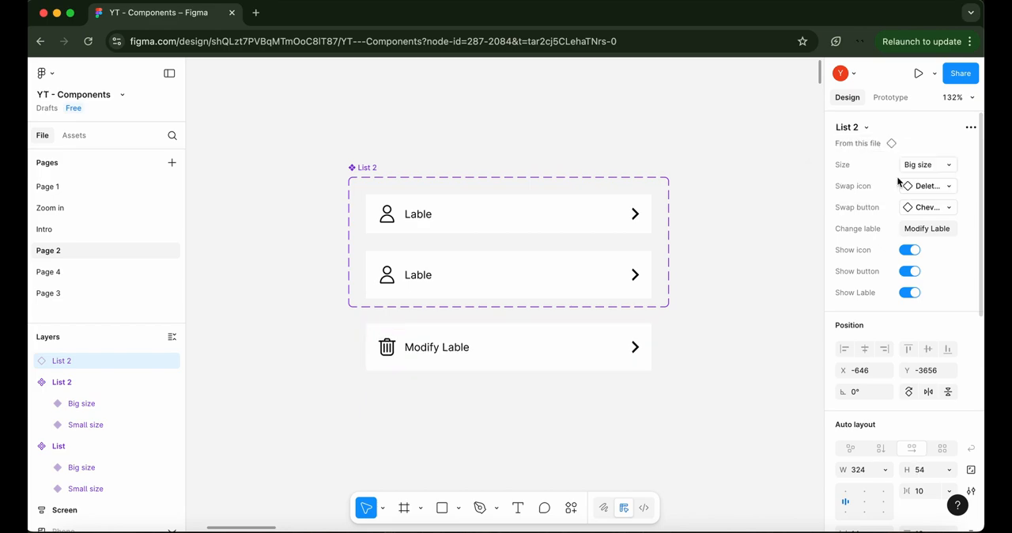
{"action": "left_click", "coordinate": [772, 294]}
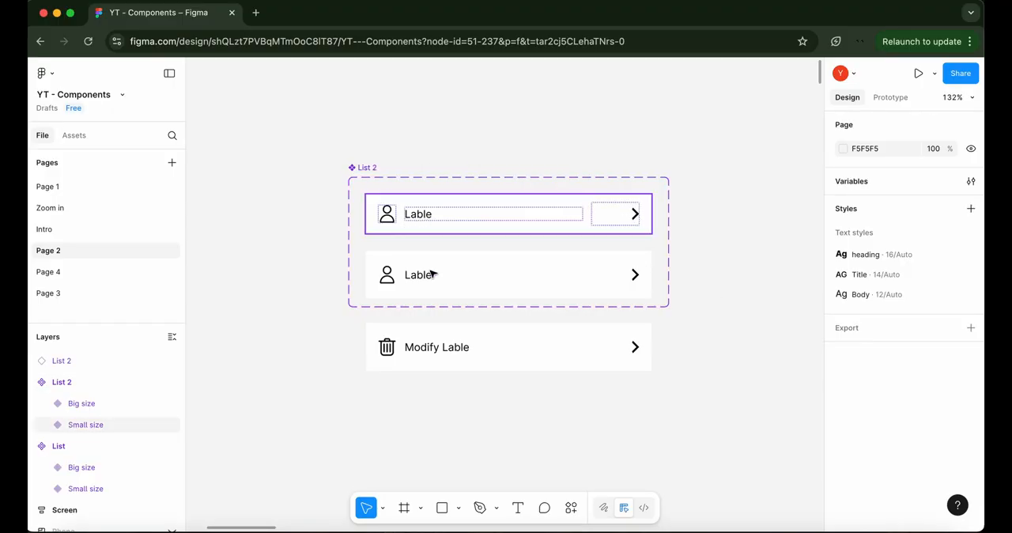
Examine the properties of the List 2 component set and of its Small size and Big size variants
{"action": "left_click", "coordinate": [371, 173]}
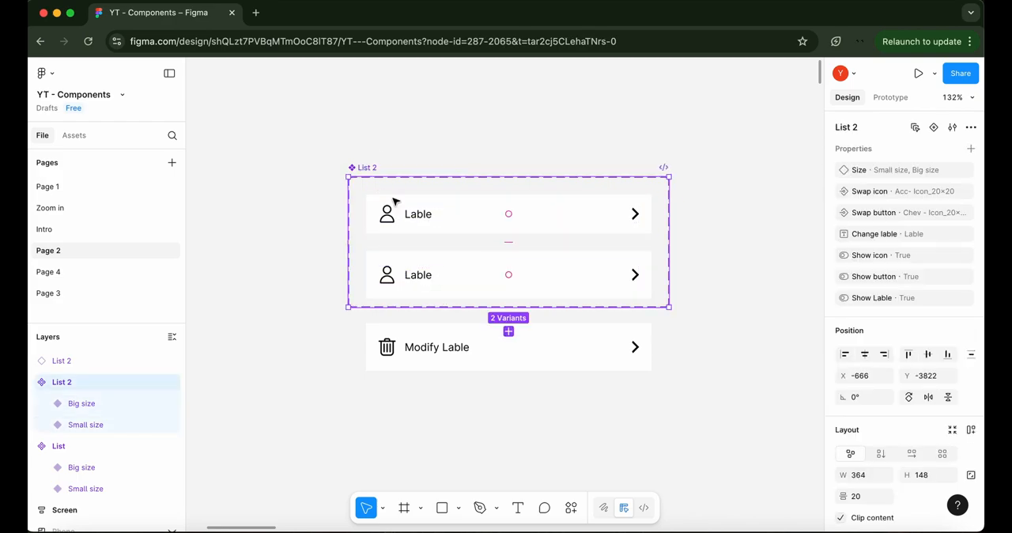
{"action": "left_click", "coordinate": [418, 215]}
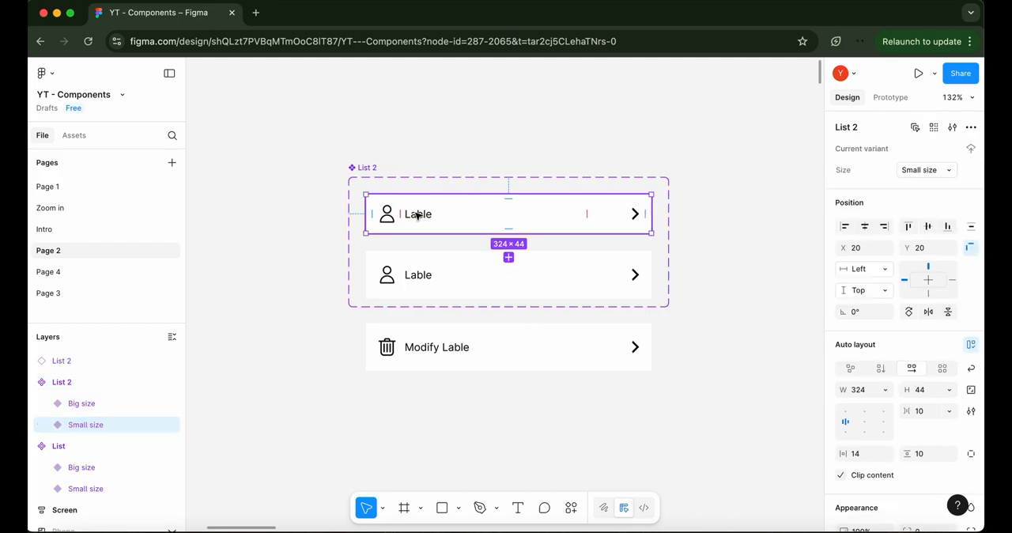
{"action": "left_click", "coordinate": [430, 275]}
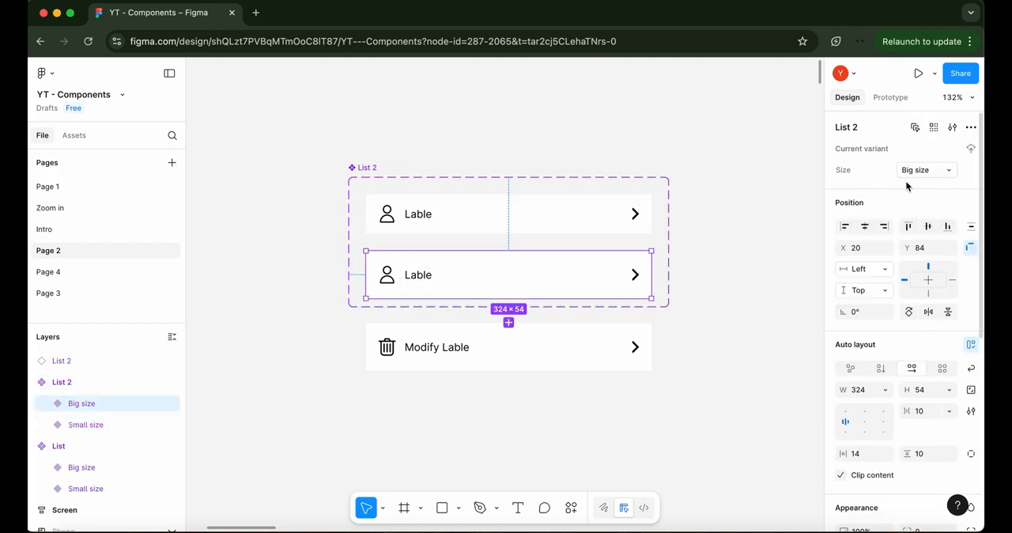
{"action": "left_click", "coordinate": [366, 168]}
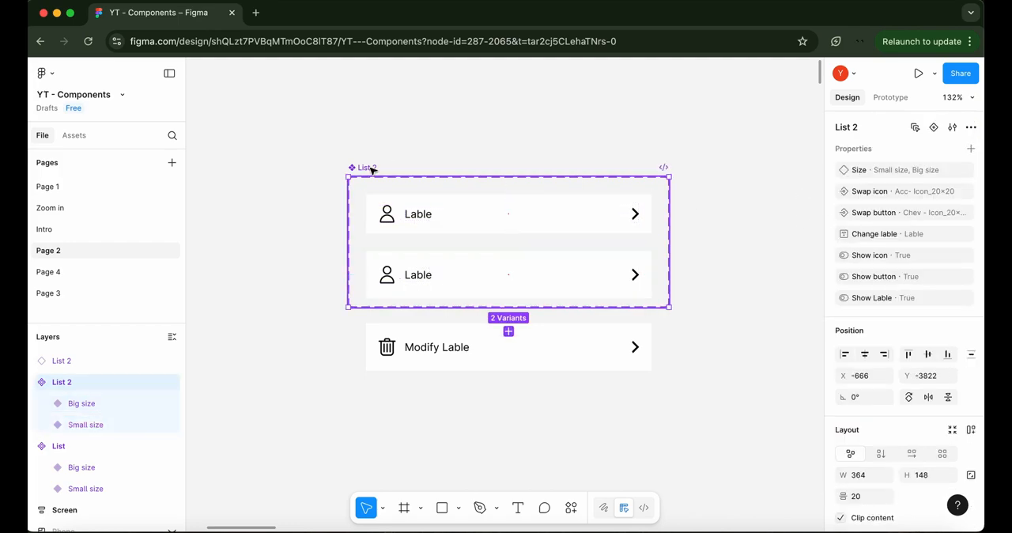